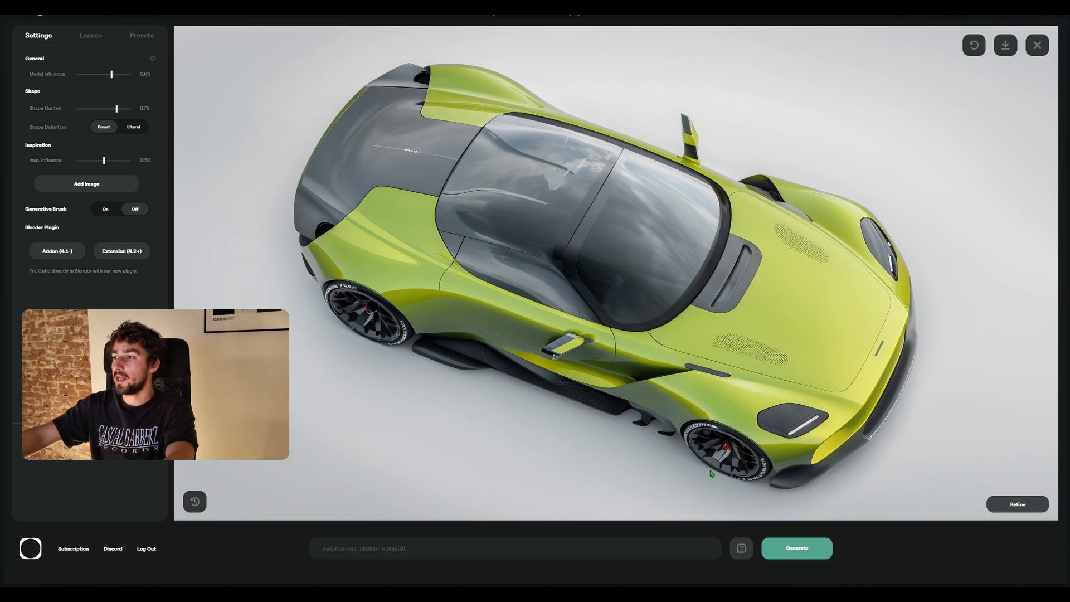
{"action": "left_click", "coordinate": [195, 501]}
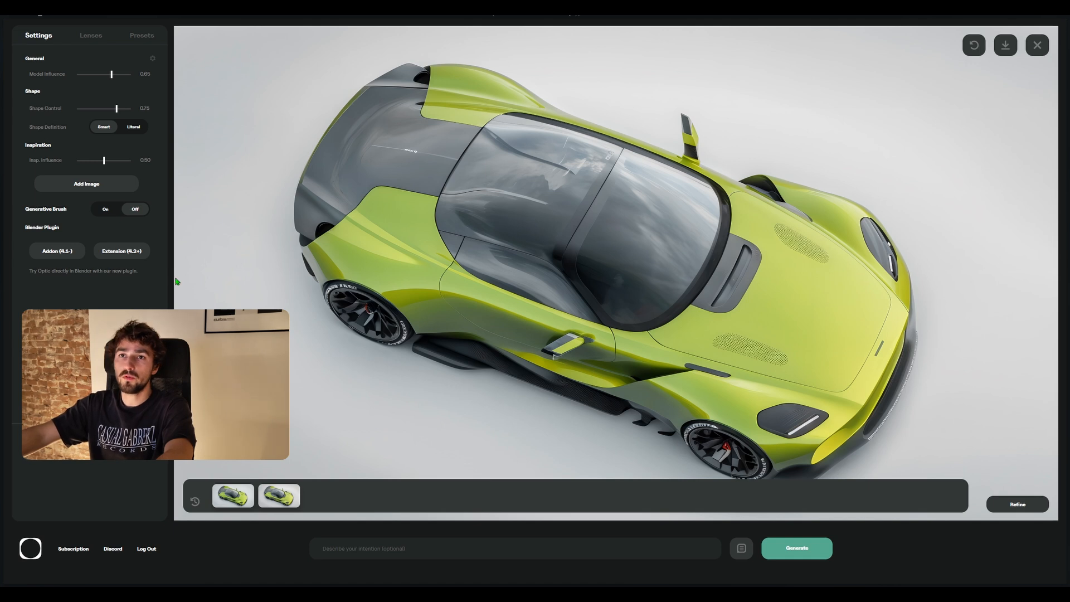
{"action": "left_click", "coordinate": [194, 505]}
{"action": "left_click", "coordinate": [106, 209]}
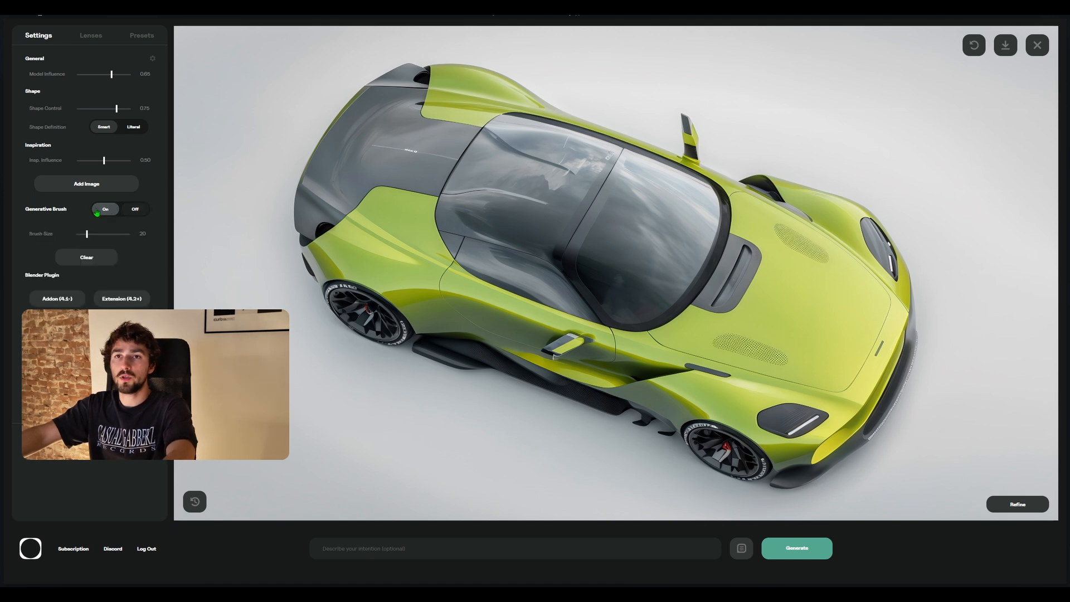
{"action": "left_click", "coordinate": [134, 209]}
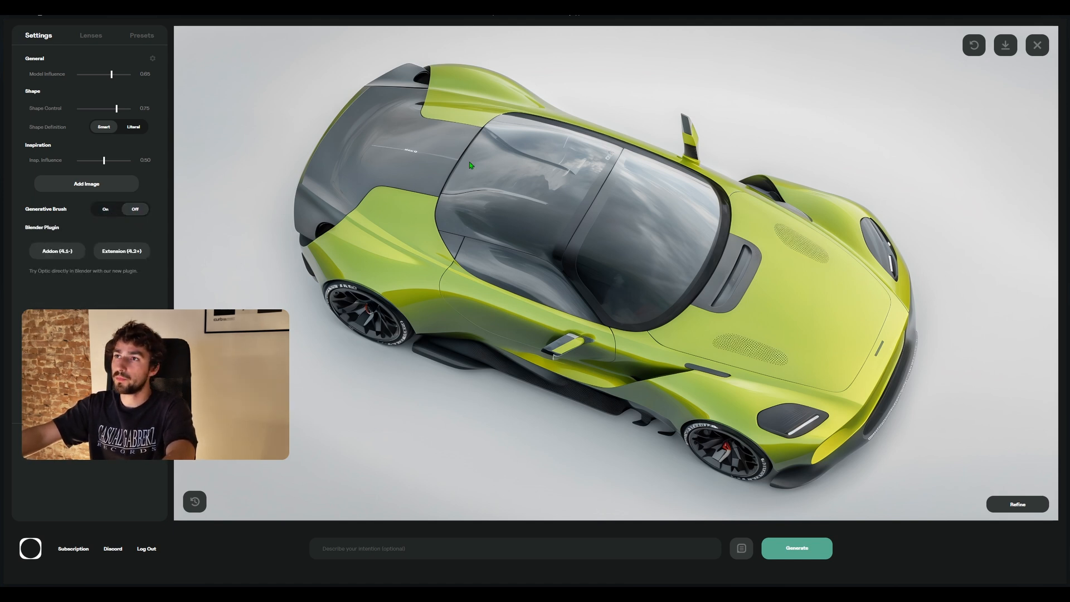
{"action": "right_click", "coordinate": [579, 250]}
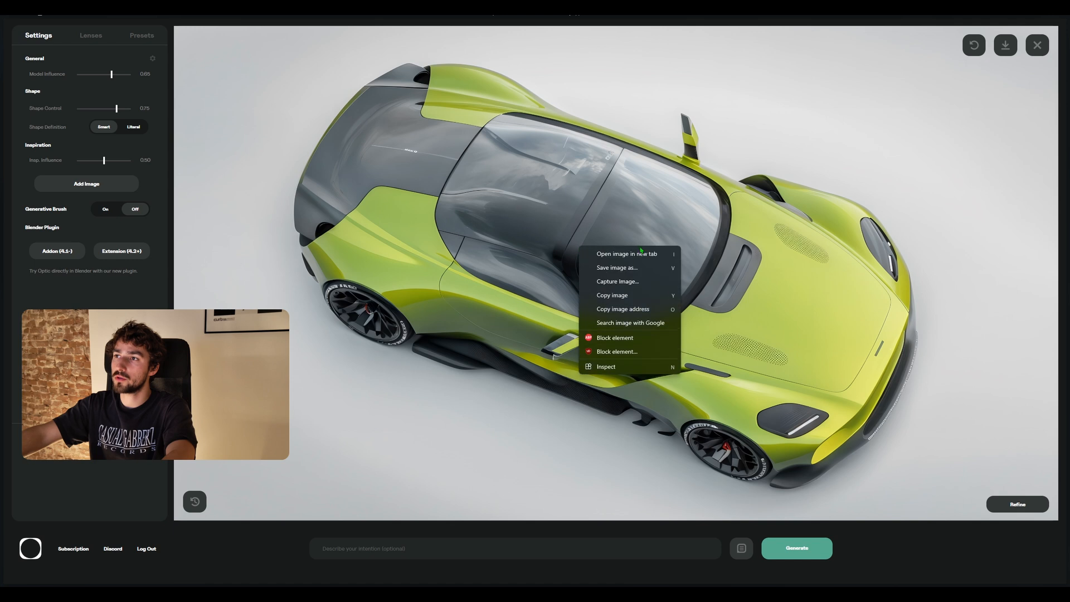
{"action": "left_click", "coordinate": [745, 203]}
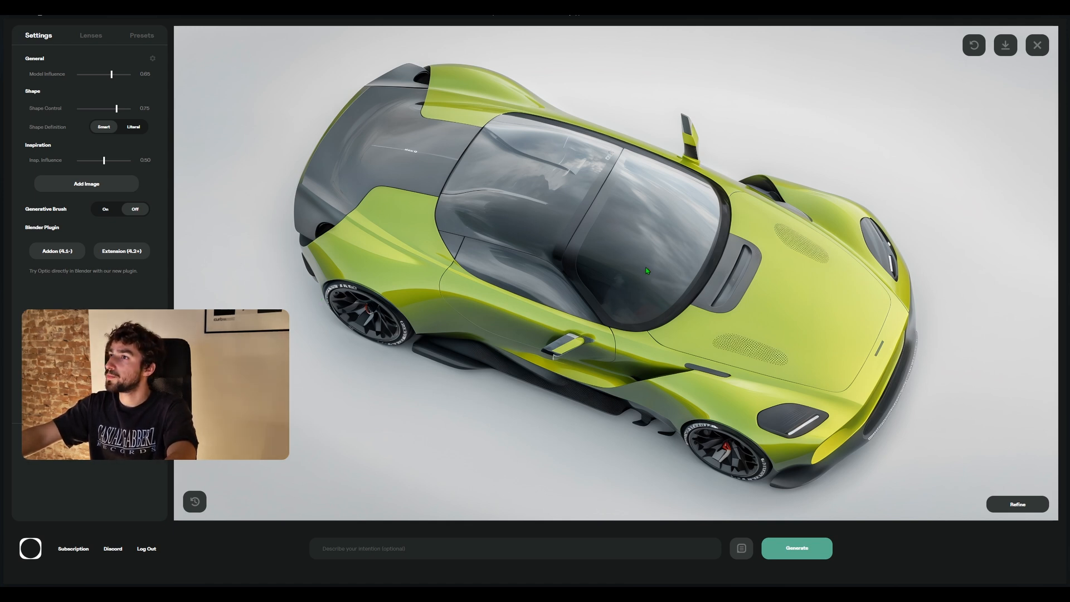
{"action": "left_click", "coordinate": [1038, 49]}
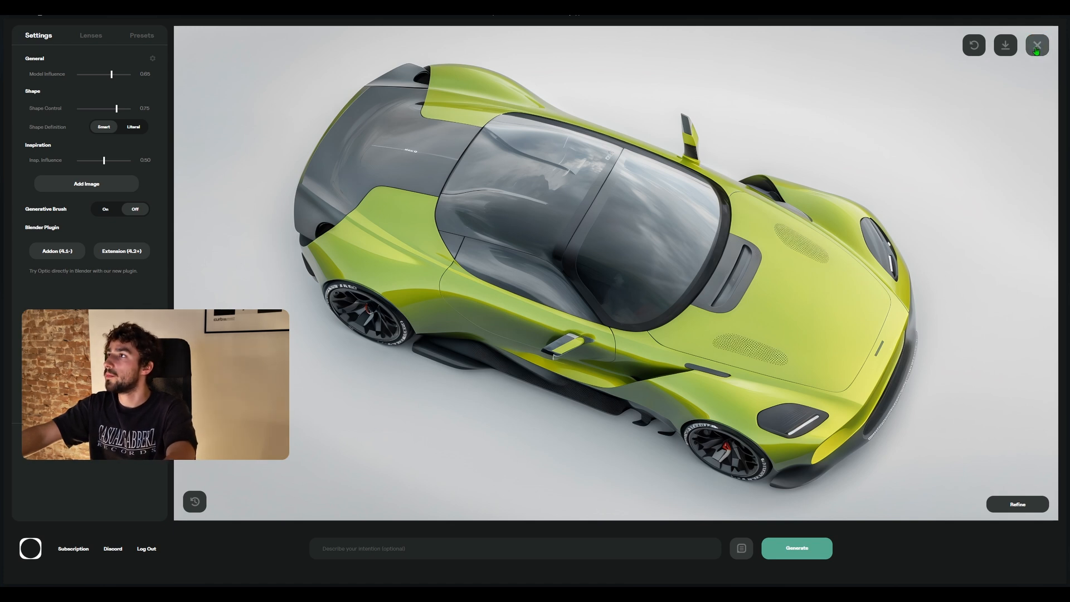
{"action": "left_click", "coordinate": [1037, 49]}
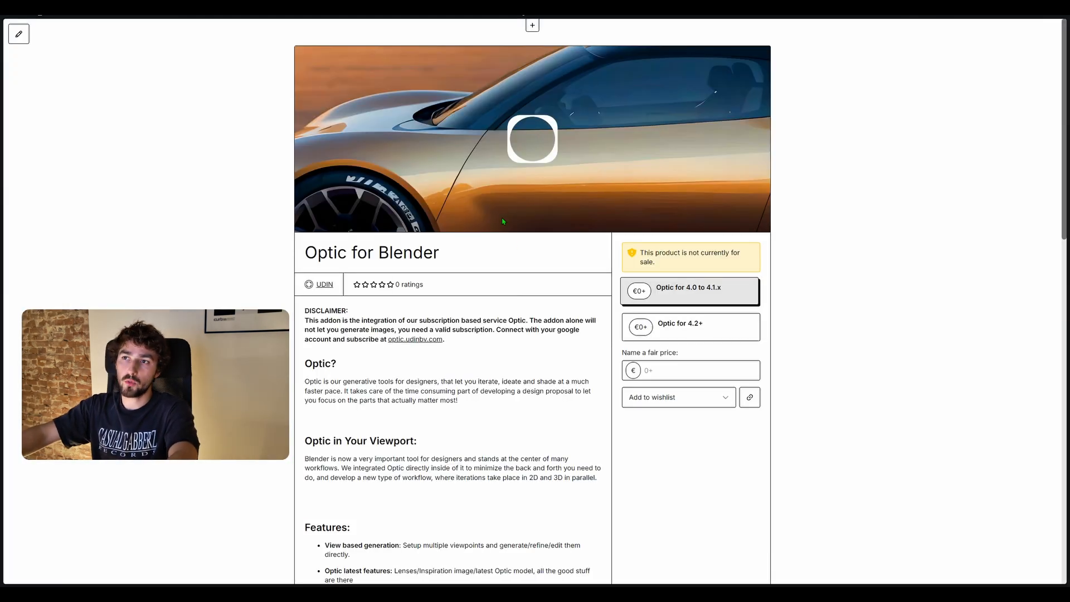
Step: Examine the Optic for Blender product page's features, installation notes and the two version options, 4.0 to 4.1.x and 4.2+
{"action": "scroll", "coordinate": [503, 222], "scroll_direction": "down", "scroll_amount": 6}
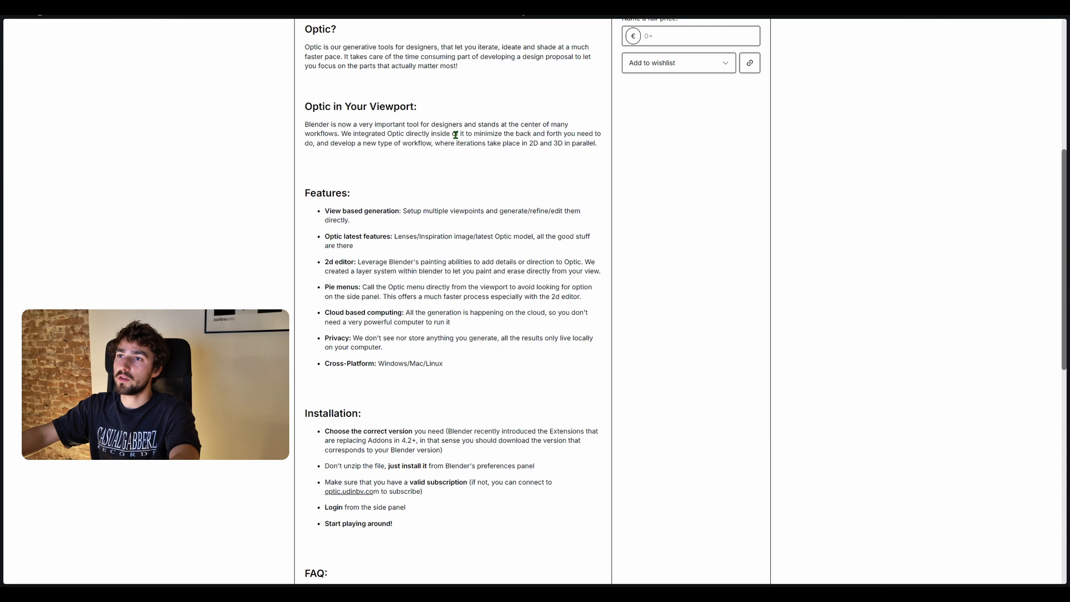
{"action": "scroll", "coordinate": [466, 358], "scroll_direction": "down", "scroll_amount": 7}
{"action": "scroll", "coordinate": [466, 358], "scroll_direction": "up", "scroll_amount": 12}
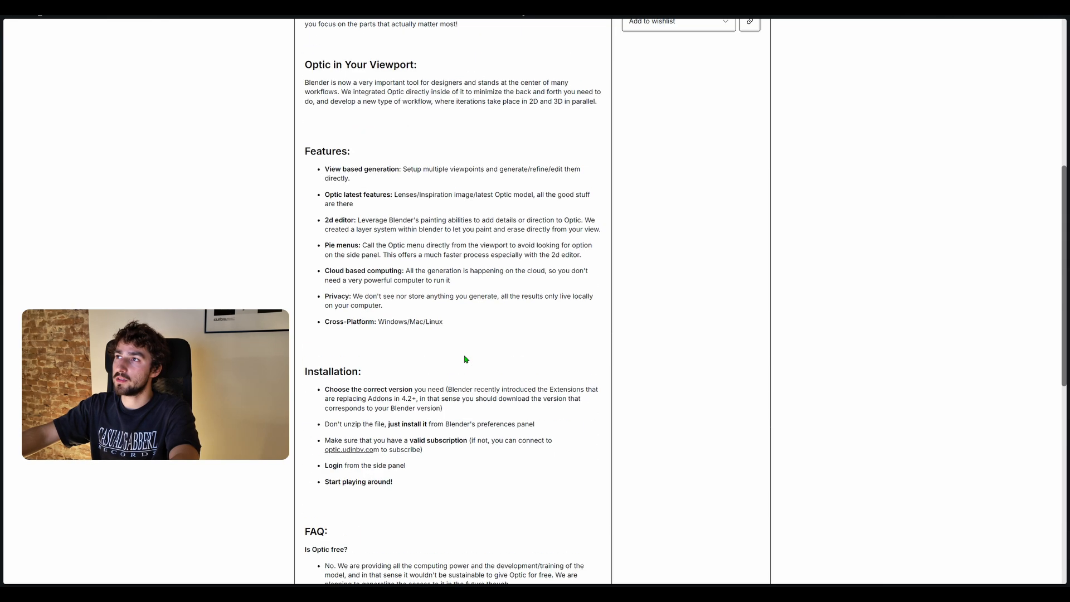
{"action": "left_click", "coordinate": [679, 279]}
{"action": "left_click", "coordinate": [690, 254]}
{"action": "left_click", "coordinate": [689, 279]}
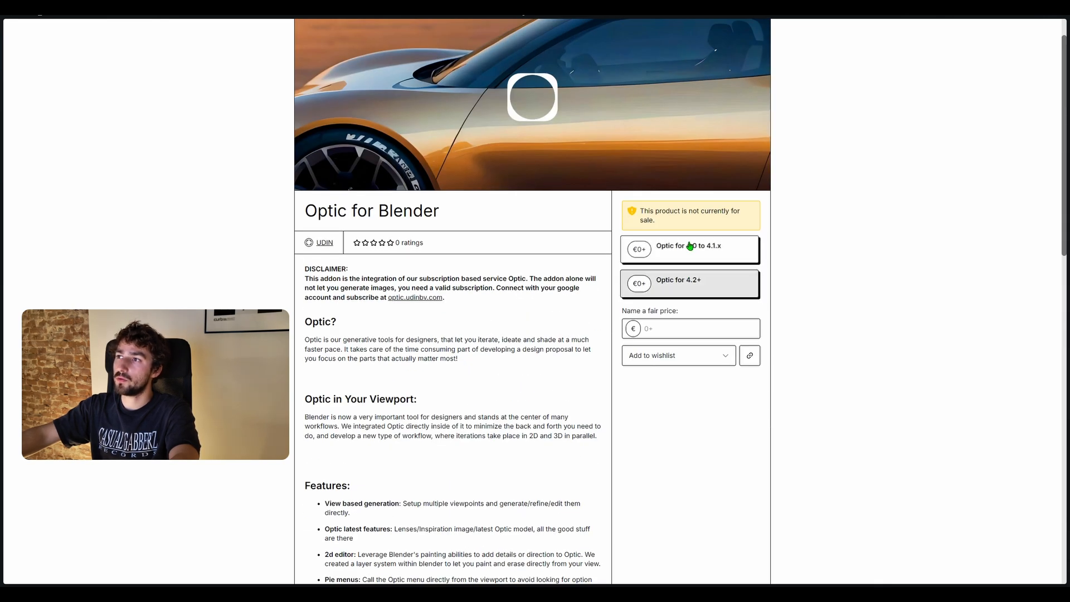
{"action": "left_click", "coordinate": [690, 248]}
{"action": "left_click", "coordinate": [687, 277]}
{"action": "left_click", "coordinate": [689, 254]}
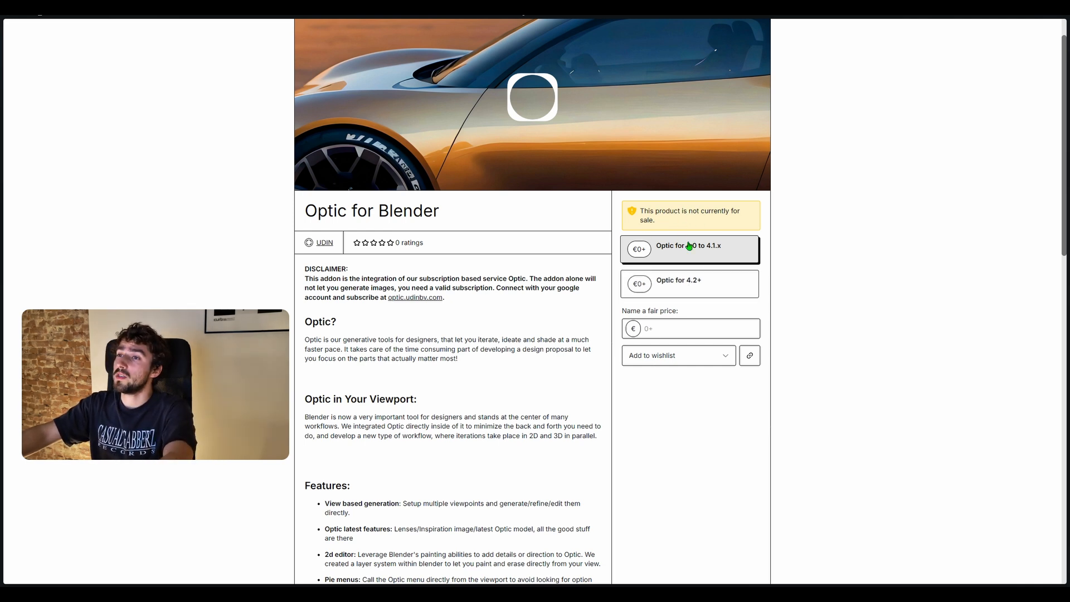
{"action": "scroll", "coordinate": [494, 265], "scroll_direction": "down", "scroll_amount": 3}
{"action": "scroll", "coordinate": [682, 296], "scroll_direction": "up", "scroll_amount": 5}
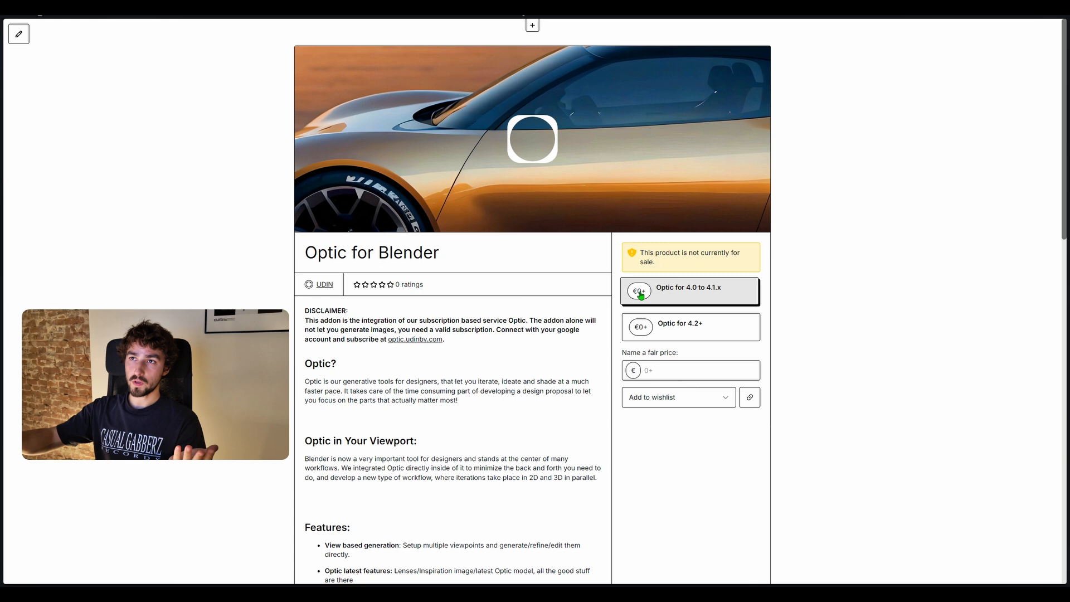
{"action": "left_click", "coordinate": [673, 333]}
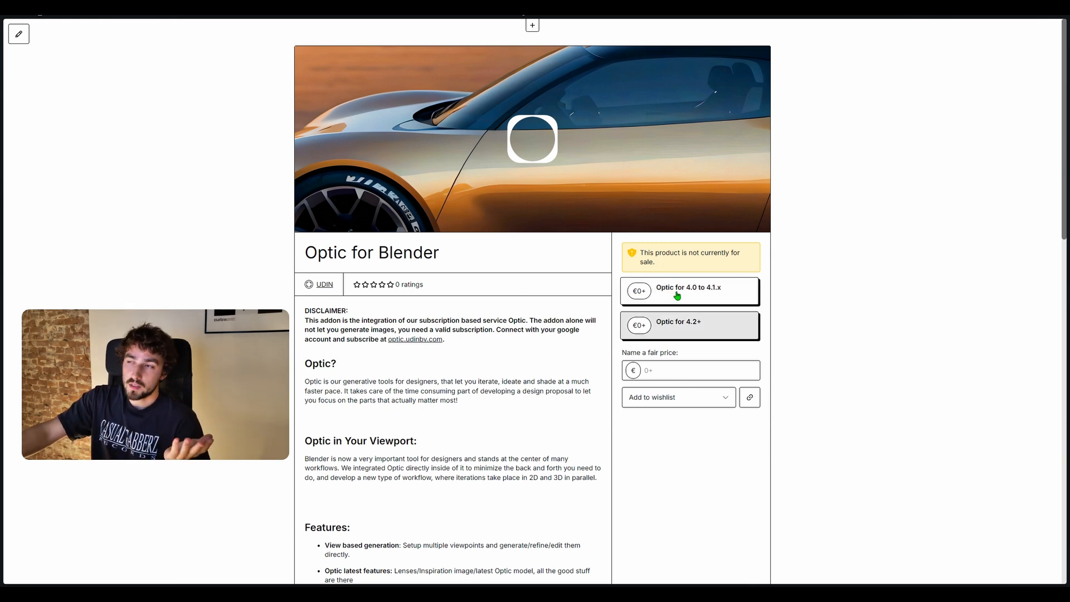
{"action": "left_click", "coordinate": [677, 294]}
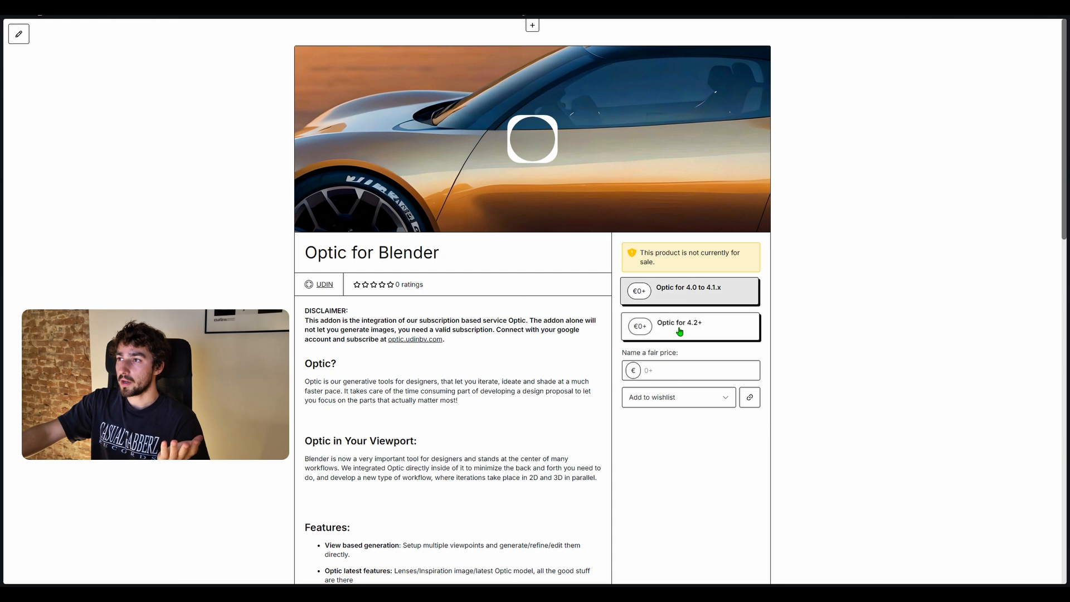
{"action": "left_click", "coordinate": [679, 332]}
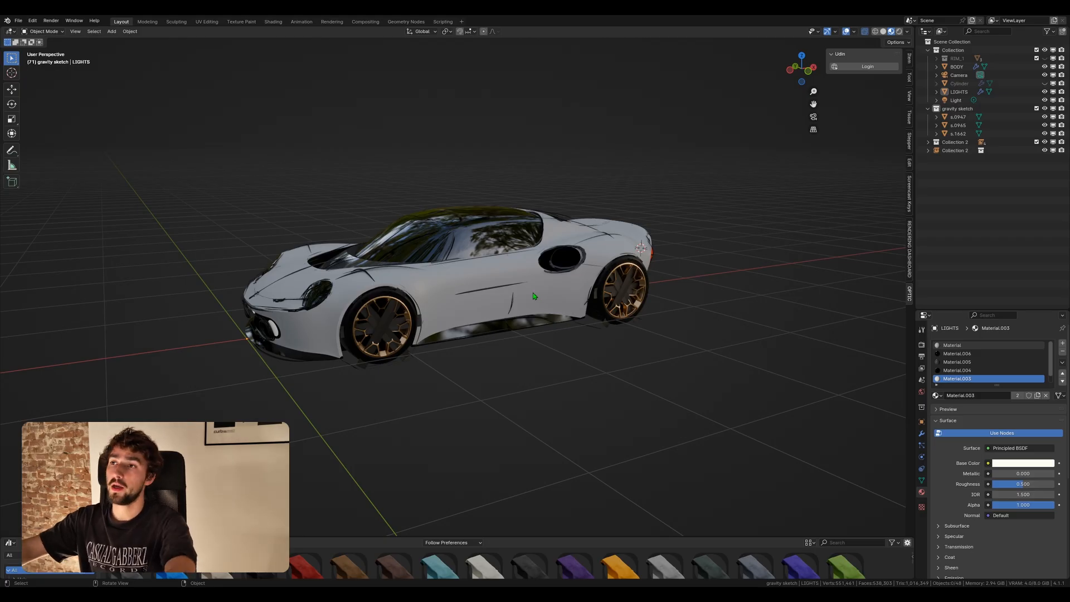
Step: Switch to Blender and examine the car's BODY mesh topology from several angles in Edit Mode, returning to Object Mode
{"action": "mouse_move", "coordinate": [534, 294]}
{"action": "middle_mouse_down"}
{"action": "mouse_move", "coordinate": [547, 324]}
{"action": "mouse_move", "coordinate": [525, 307]}
{"action": "mouse_move", "coordinate": [530, 267]}
{"action": "mouse_move", "coordinate": [516, 239]}
{"action": "mouse_move", "coordinate": [535, 287]}
{"action": "mouse_move", "coordinate": [390, 318]}
{"action": "mouse_move", "coordinate": [655, 346]}
{"action": "mouse_move", "coordinate": [523, 315]}
{"action": "mouse_move", "coordinate": [488, 334]}
{"action": "mouse_move", "coordinate": [519, 311]}
{"action": "mouse_move", "coordinate": [561, 303]}
{"action": "mouse_move", "coordinate": [551, 322]}
{"action": "mouse_move", "coordinate": [482, 328]}
{"action": "mouse_move", "coordinate": [503, 359]}
{"action": "mouse_move", "coordinate": [505, 343]}
{"action": "mouse_move", "coordinate": [529, 326]}
{"action": "mouse_move", "coordinate": [516, 306]}
{"action": "mouse_move", "coordinate": [540, 267]}
{"action": "middle_mouse_up"}
{"action": "scroll", "coordinate": [502, 331], "scroll_direction": "up", "scroll_amount": 3}
{"action": "left_click", "coordinate": [549, 331]}
{"action": "scroll", "coordinate": [549, 332], "scroll_direction": "down", "scroll_amount": 2}
{"action": "left_click", "coordinate": [482, 329]}
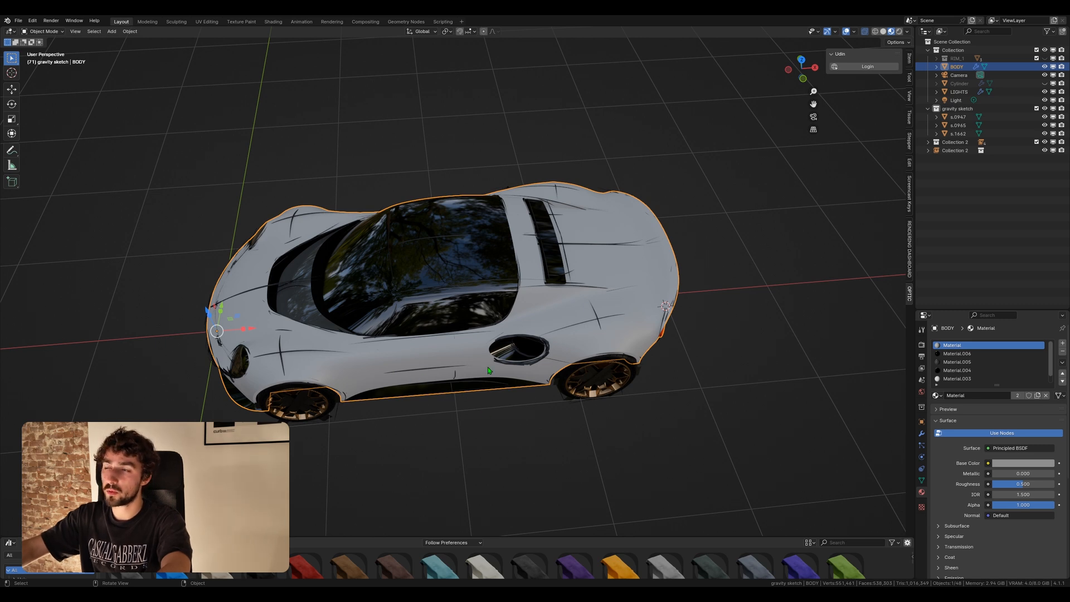
{"action": "middle_click_drag", "start_coordinate": [526, 362], "coordinate": [564, 351]}
{"action": "key", "text": "Tab"}
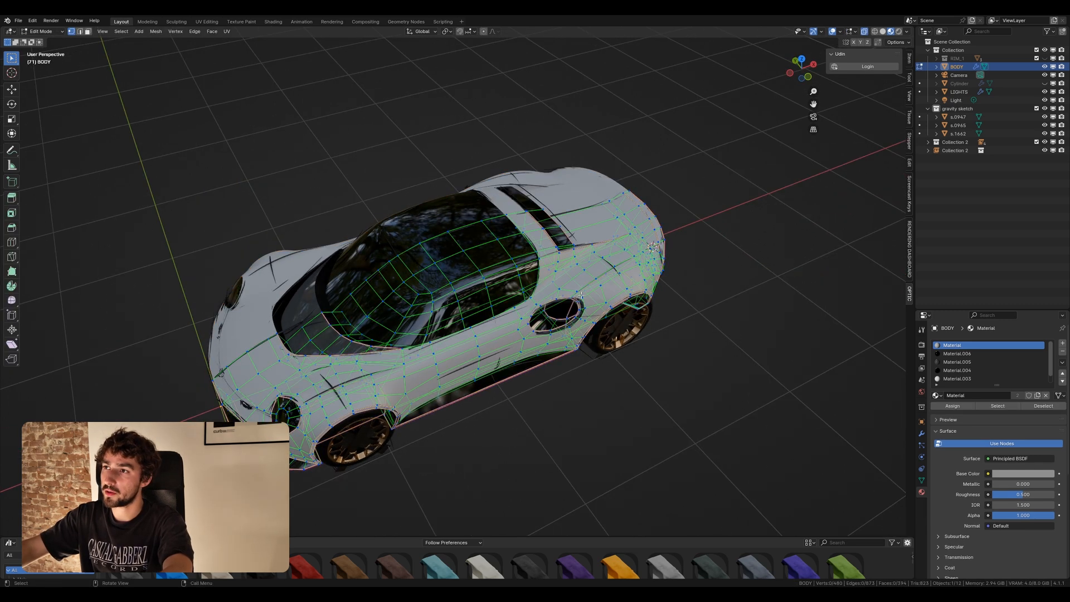
{"action": "scroll", "coordinate": [582, 304], "scroll_direction": "up", "scroll_amount": 2}
{"action": "middle_click_drag", "start_coordinate": [586, 302], "coordinate": [564, 285]}
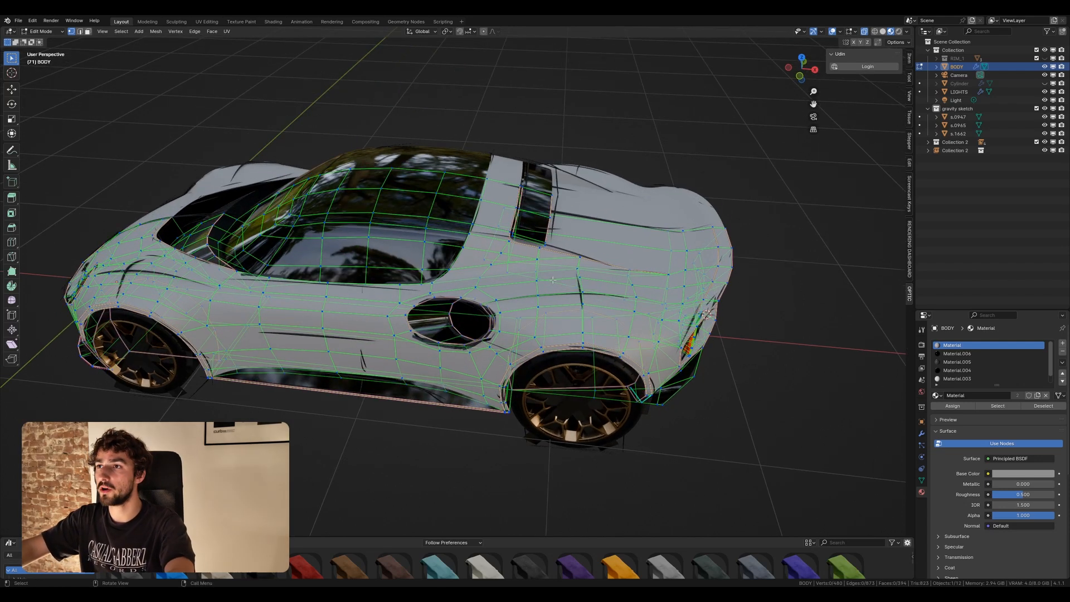
{"action": "middle_click_drag", "start_coordinate": [579, 298], "coordinate": [579, 308]}
{"action": "middle_click_drag", "start_coordinate": [571, 246], "coordinate": [705, 192]}
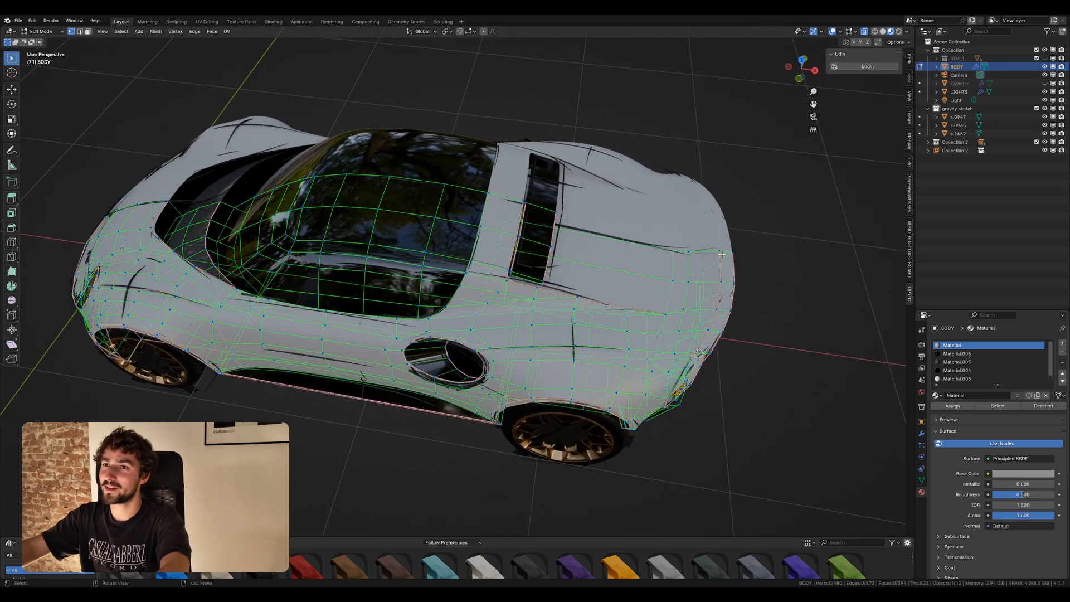
{"action": "middle_click_drag", "start_coordinate": [349, 347], "coordinate": [482, 300]}
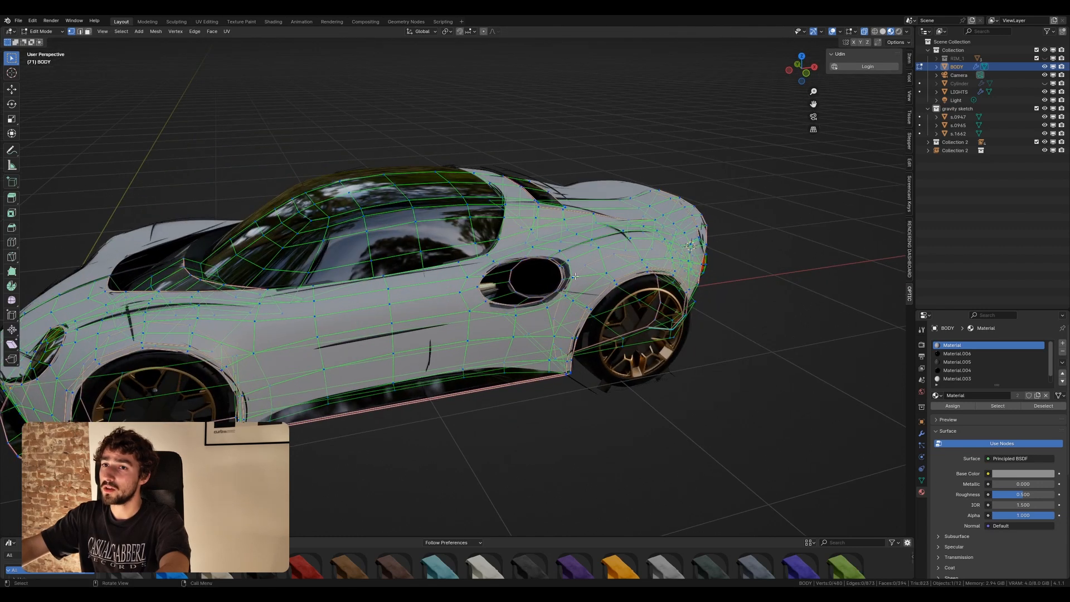
{"action": "middle_click_drag", "start_coordinate": [574, 276], "coordinate": [474, 337]}
{"action": "key", "text": "Tab"}
{"action": "scroll", "coordinate": [487, 293], "scroll_direction": "down", "scroll_amount": 3}
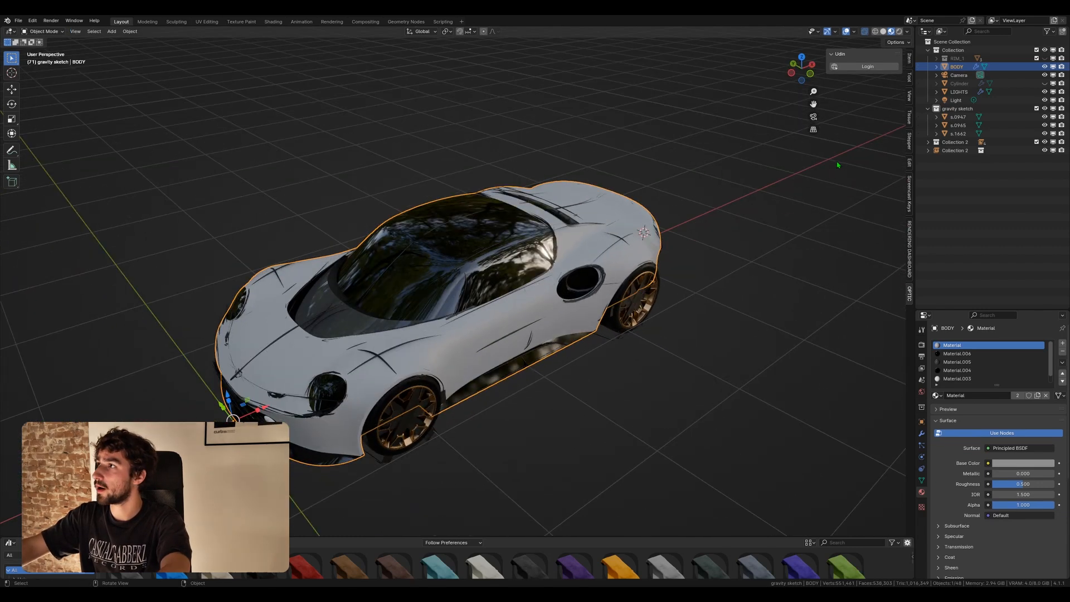
Step: Exclude the gravity sketch collection from the view layer and orbit to a side view of the car
{"action": "left_click", "coordinate": [1036, 109]}
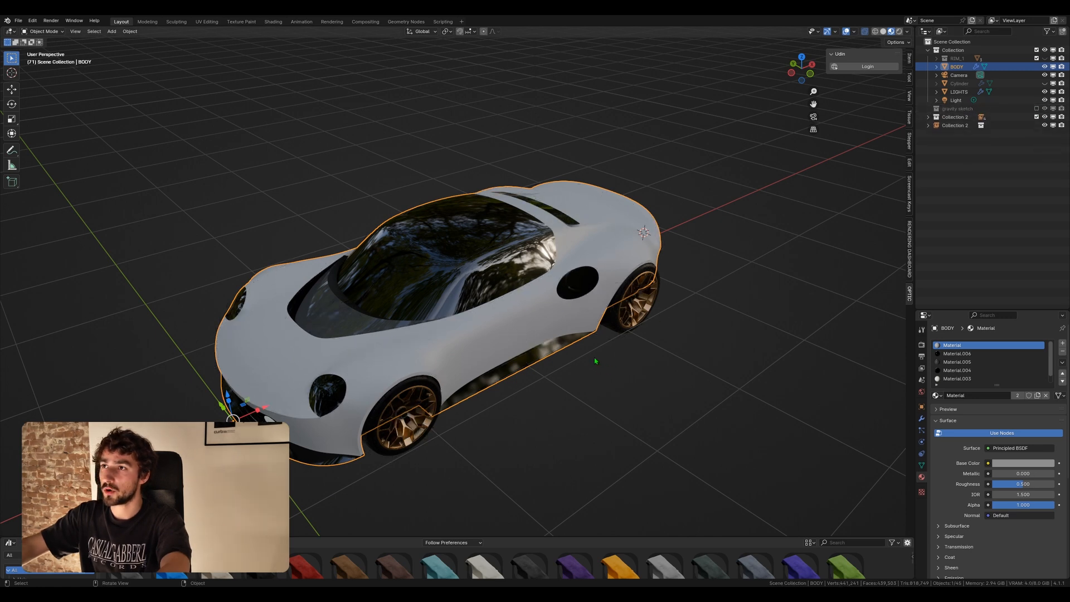
{"action": "middle_click_drag", "start_coordinate": [594, 359], "coordinate": [522, 307]}
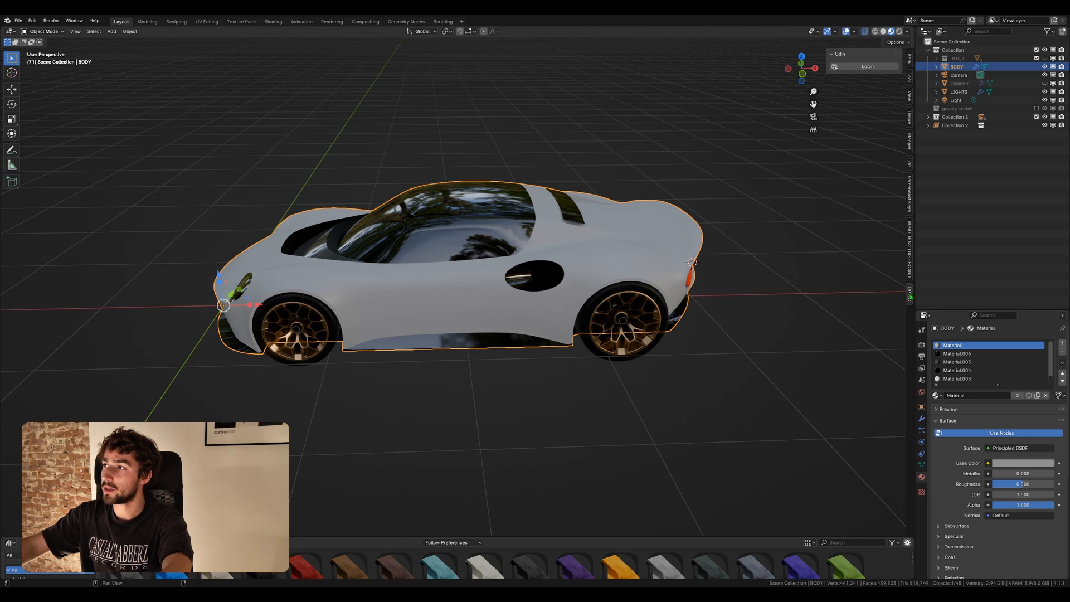
Step: Log in to the Optic add-on through the browser with the existing Google account and return to Blender
{"action": "left_click", "coordinate": [865, 70]}
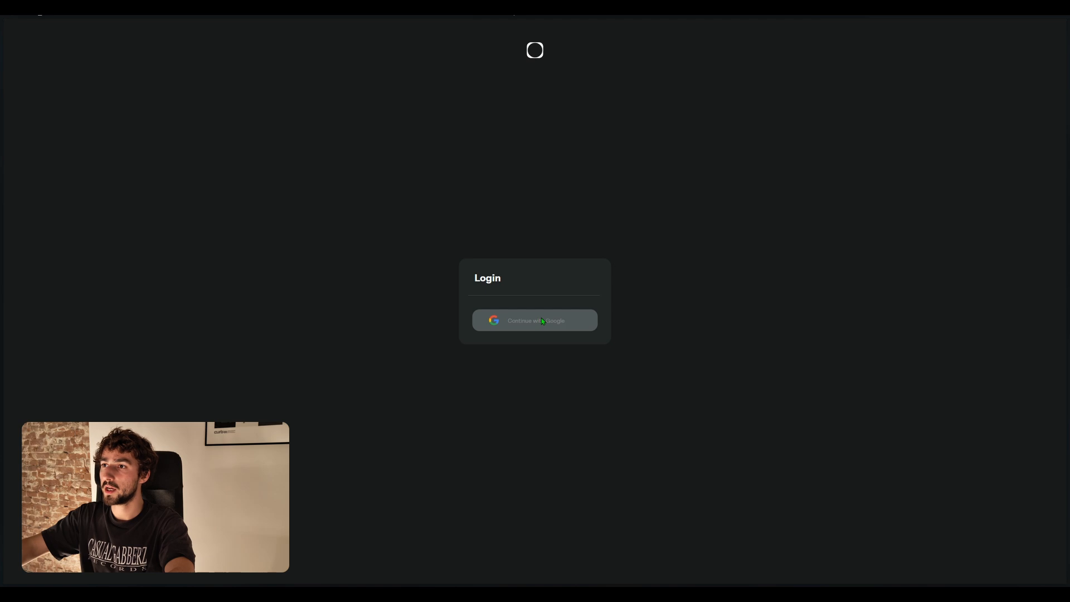
{"action": "left_click", "coordinate": [542, 321]}
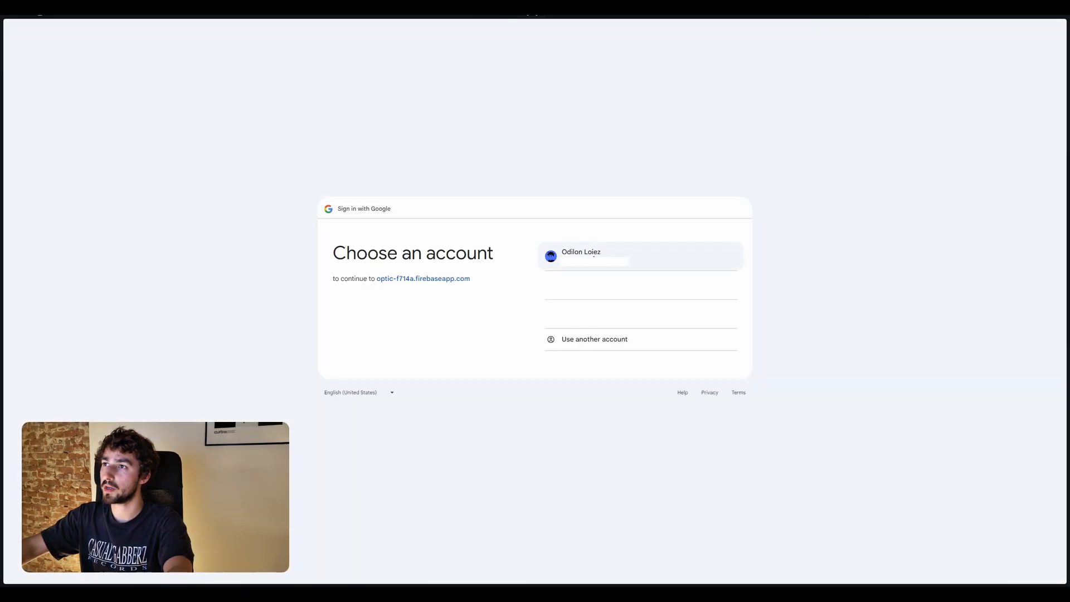
{"action": "left_click", "coordinate": [595, 258]}
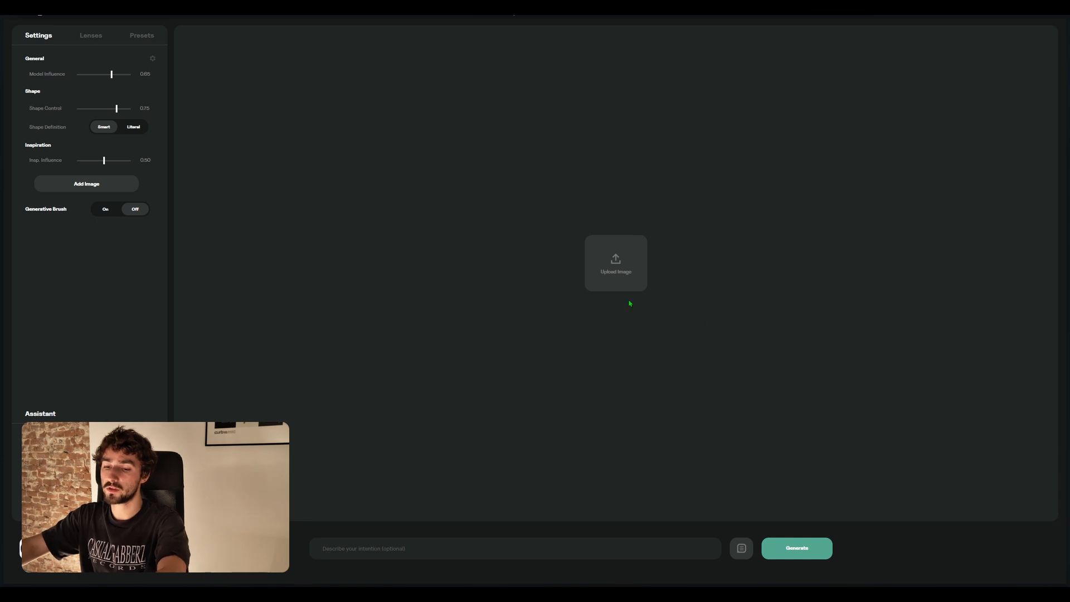
{"action": "key", "text": "alt+Tab"}
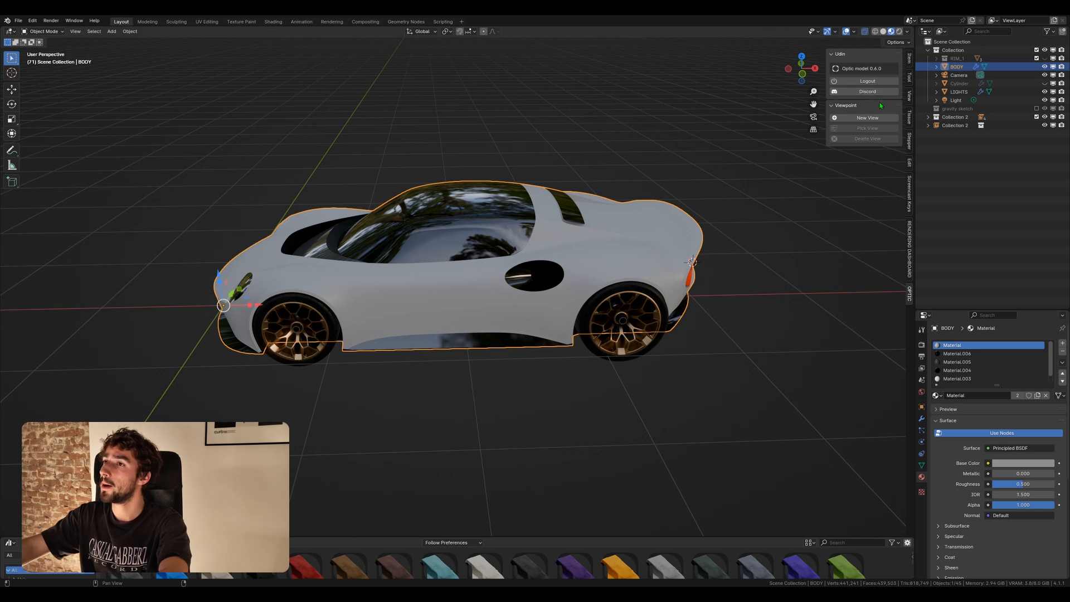
Step: Enlarge the Asset Browser and apply the anthracite HEAVY FLAKES METALLIC CARPAINT material to the car body
{"action": "middle_click_drag", "start_coordinate": [645, 254], "coordinate": [526, 334]}
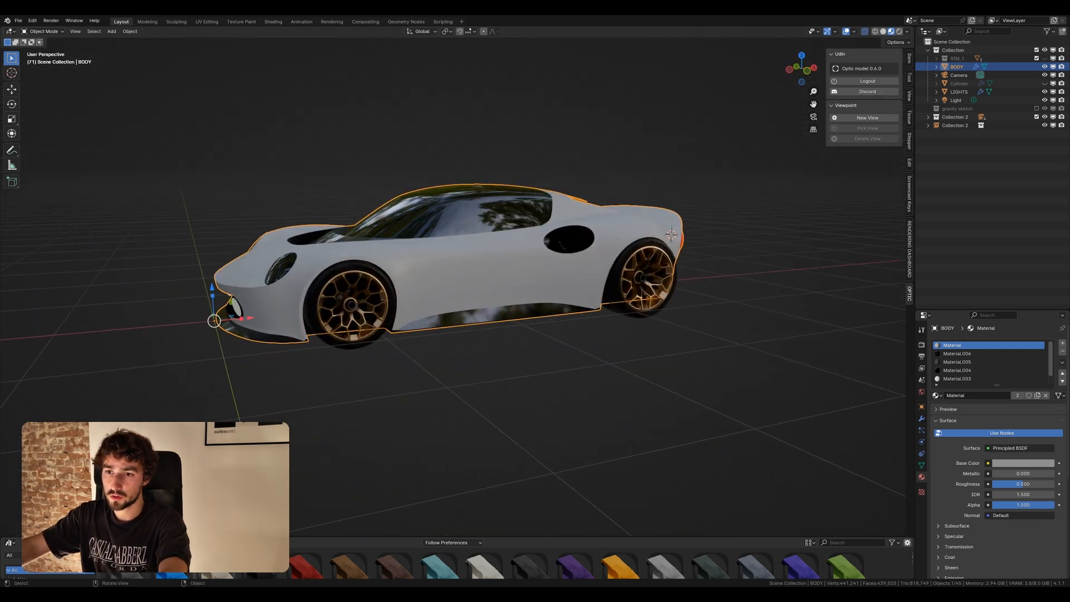
{"action": "left_click_drag", "start_coordinate": [233, 537], "coordinate": [233, 384]}
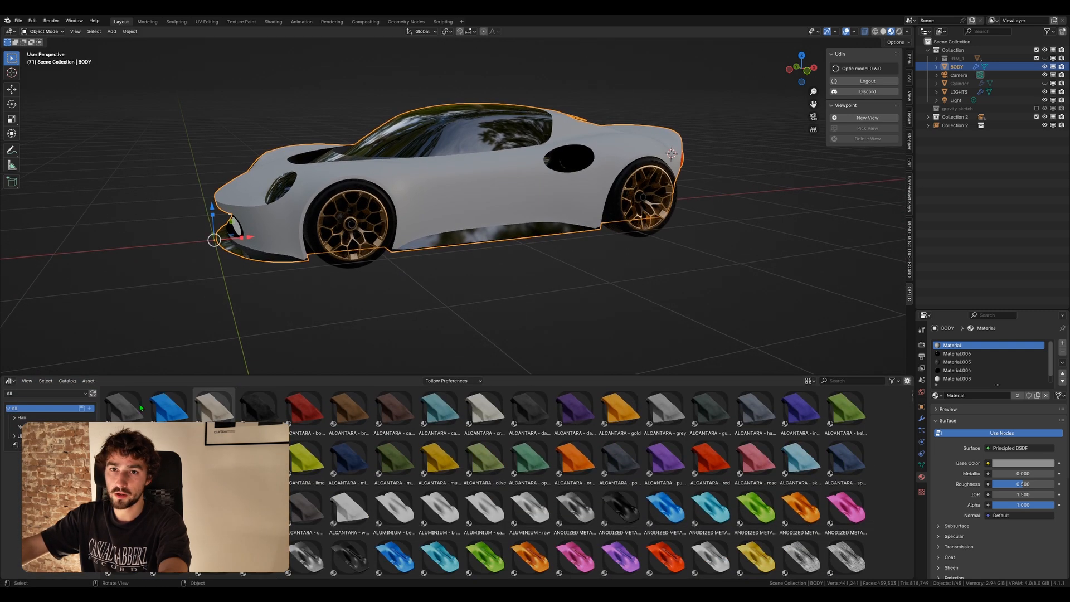
{"action": "left_click", "coordinate": [18, 435]}
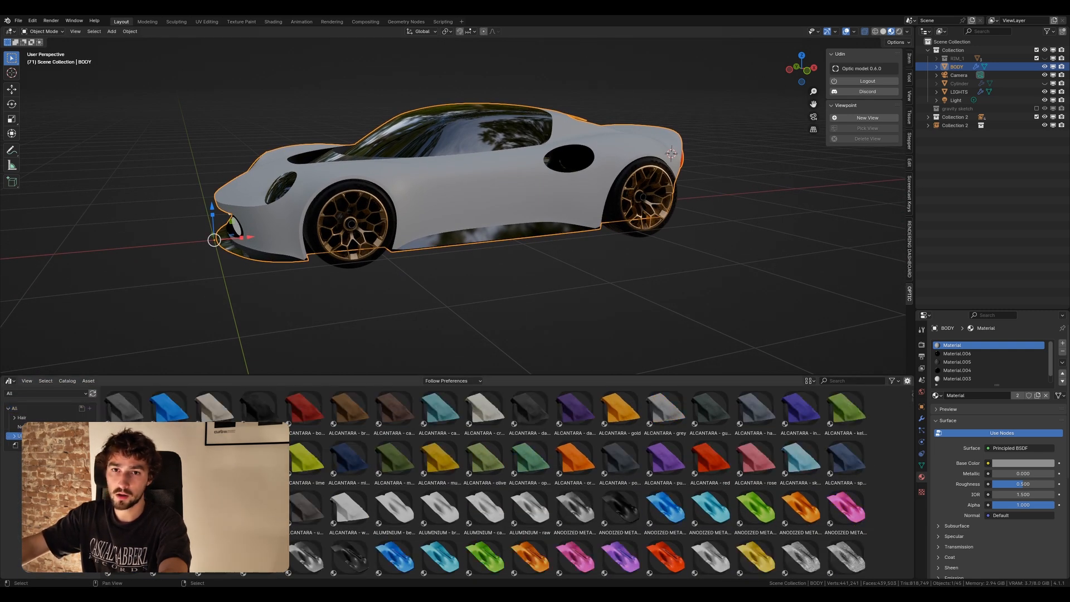
{"action": "left_click", "coordinate": [14, 435]}
{"action": "left_click", "coordinate": [18, 454]}
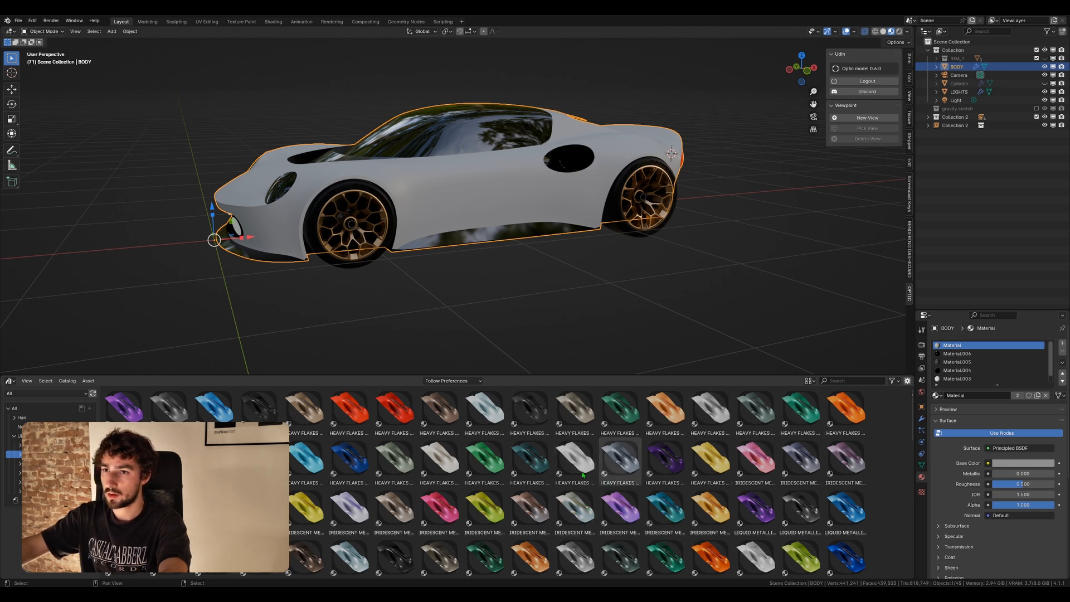
{"action": "left_click_drag", "start_coordinate": [169, 406], "coordinate": [489, 199]}
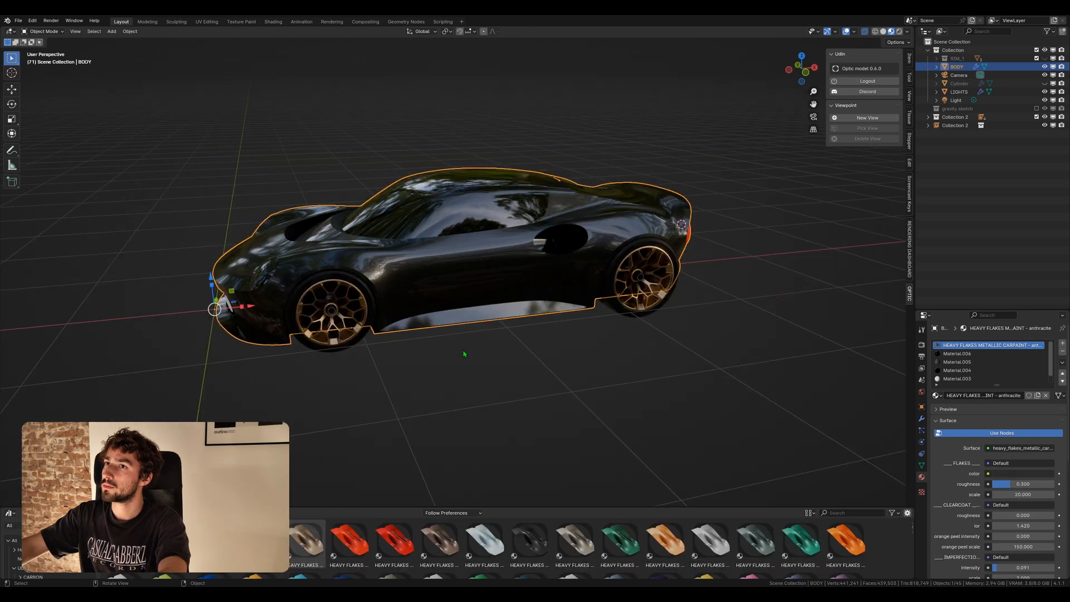
Step: Lighten the flakes color of the body's anthracite paint to a neutral grey with a value of about 0.112
{"action": "middle_click_drag", "start_coordinate": [466, 350], "coordinate": [557, 354]}
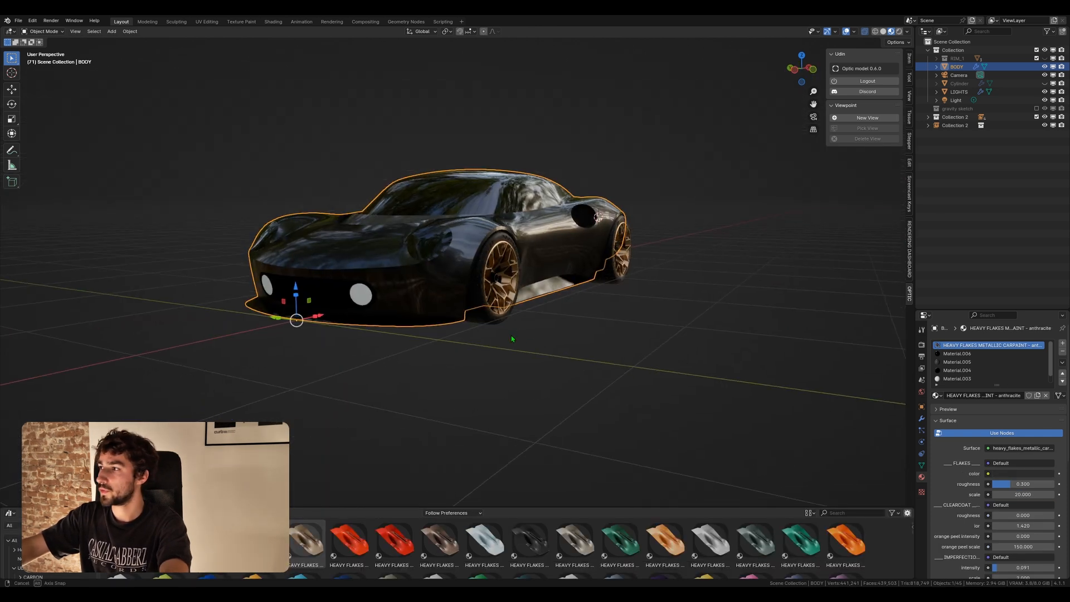
{"action": "left_click", "coordinate": [1009, 474]}
{"action": "scroll", "coordinate": [1008, 478], "scroll_direction": "up", "scroll_amount": 5}
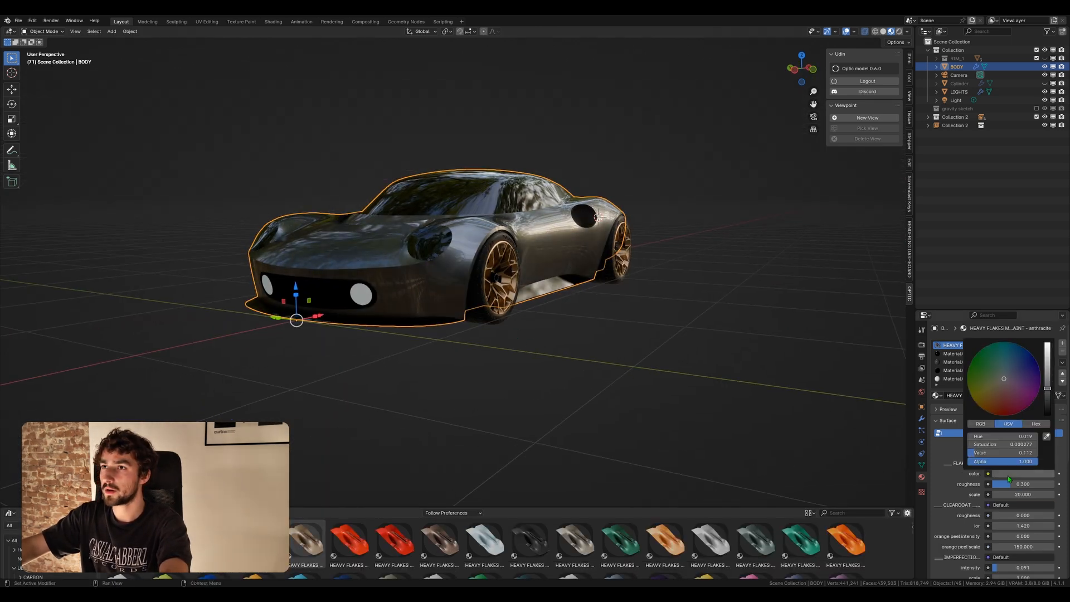
{"action": "mouse_move", "coordinate": [549, 330]}
{"action": "middle_mouse_down"}
{"action": "mouse_move", "coordinate": [494, 354]}
{"action": "mouse_move", "coordinate": [487, 337]}
{"action": "mouse_move", "coordinate": [490, 402]}
{"action": "mouse_move", "coordinate": [488, 362]}
{"action": "middle_mouse_up"}
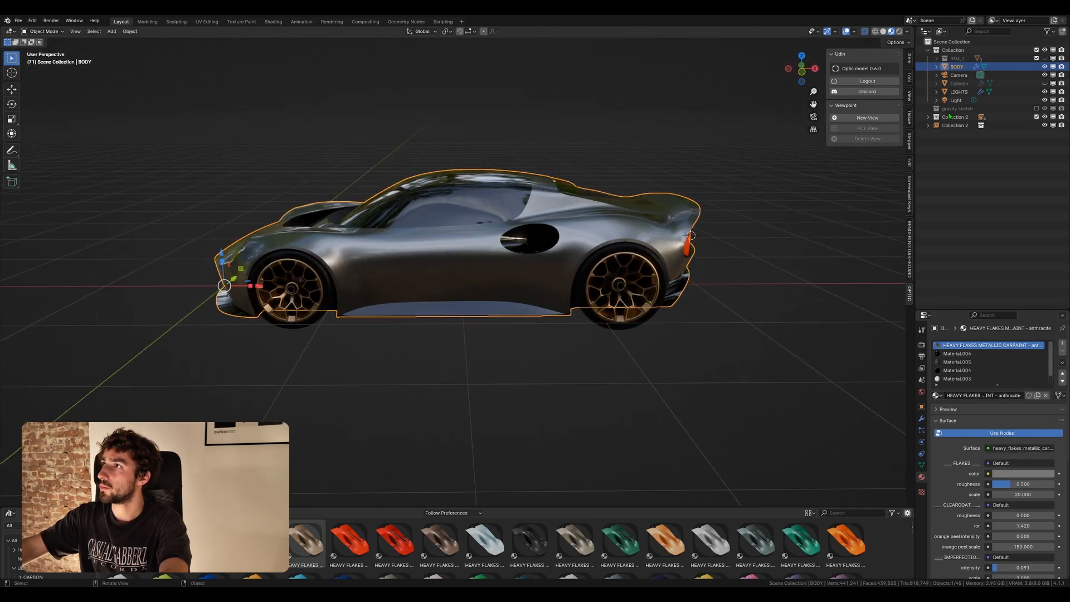
Step: Switch the viewport shading's lighting from the forest scene to the first available HDRI environment and deselect the car body
{"action": "left_click", "coordinate": [907, 31]}
{"action": "left_click", "coordinate": [900, 102]}
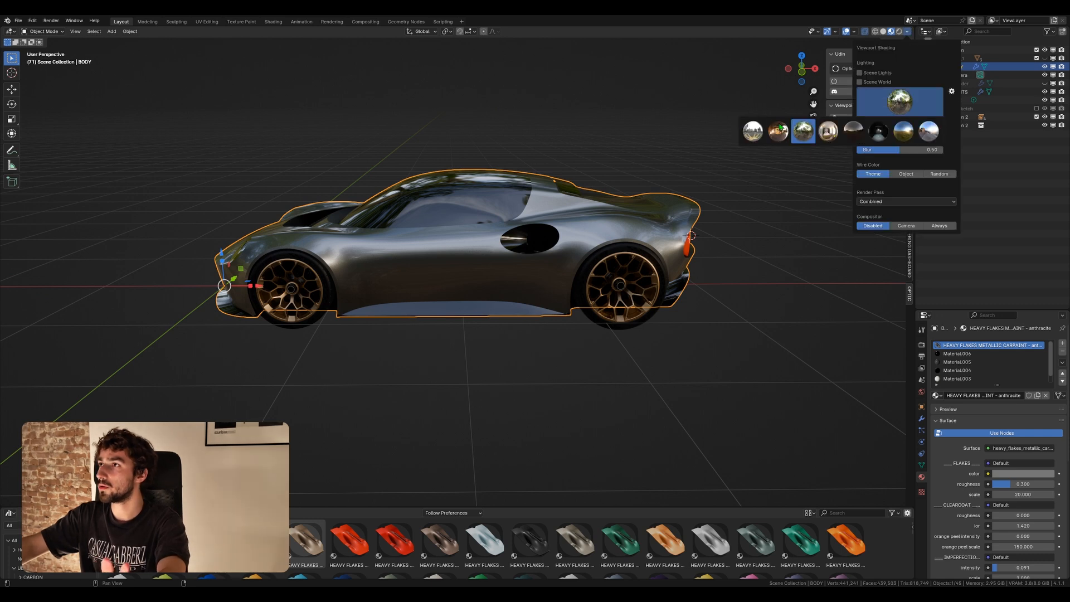
{"action": "left_click", "coordinate": [753, 130]}
{"action": "mouse_move", "coordinate": [563, 245]}
{"action": "middle_mouse_down"}
{"action": "mouse_move", "coordinate": [533, 249]}
{"action": "mouse_move", "coordinate": [551, 249]}
{"action": "middle_mouse_up"}
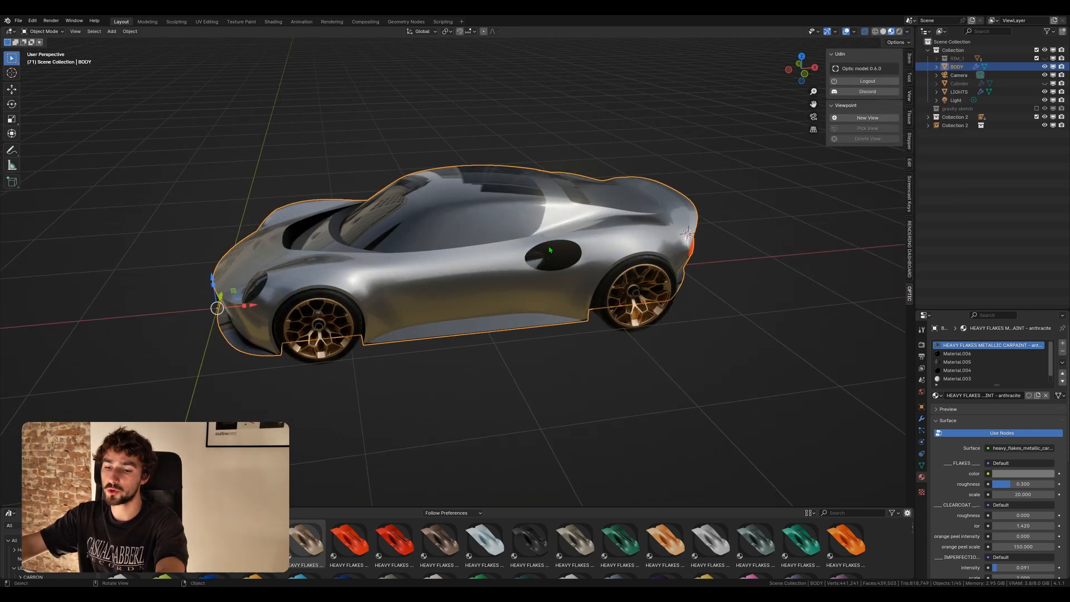
{"action": "left_click", "coordinate": [577, 382]}
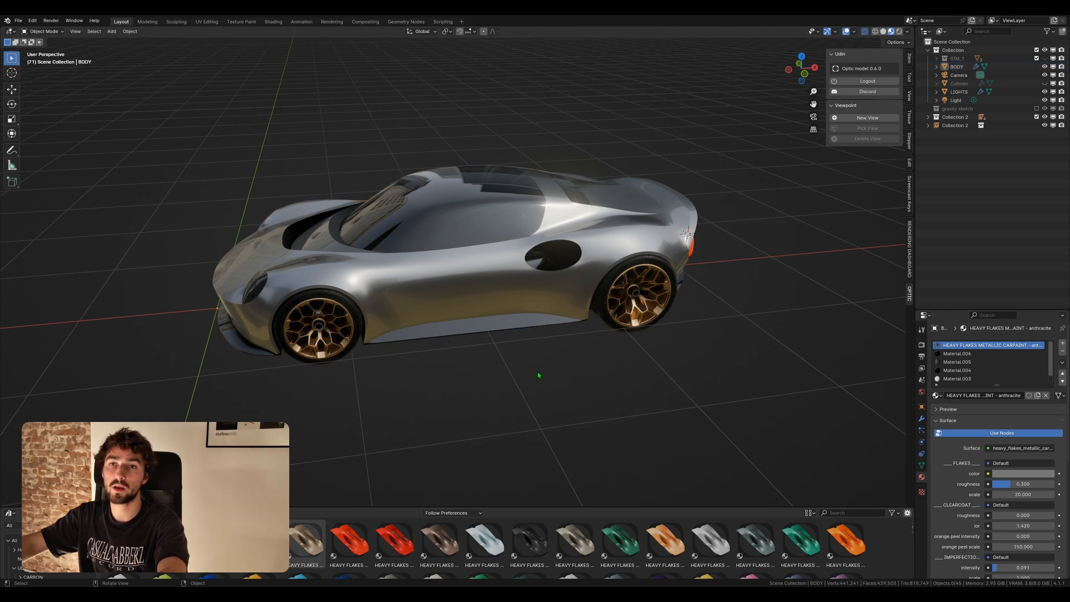
Step: Add a plane, move it beneath the car's wheels along X and Z, and scale it about 25 times as ground
{"action": "middle_click_drag", "start_coordinate": [579, 352], "coordinate": [460, 346]}
{"action": "key", "text": "shift+a"}
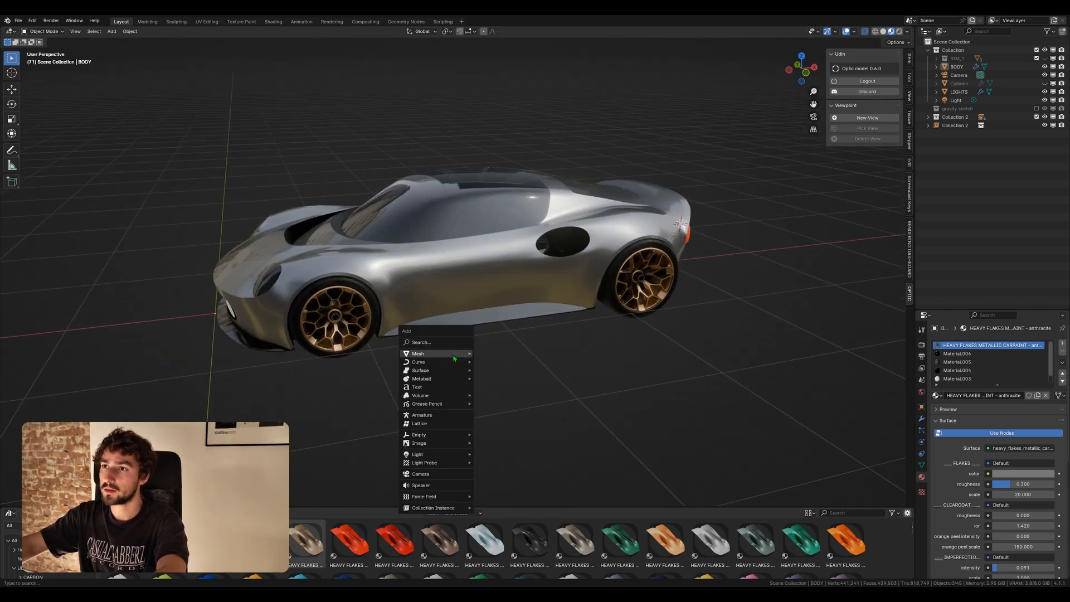
{"action": "left_click", "coordinate": [491, 355]}
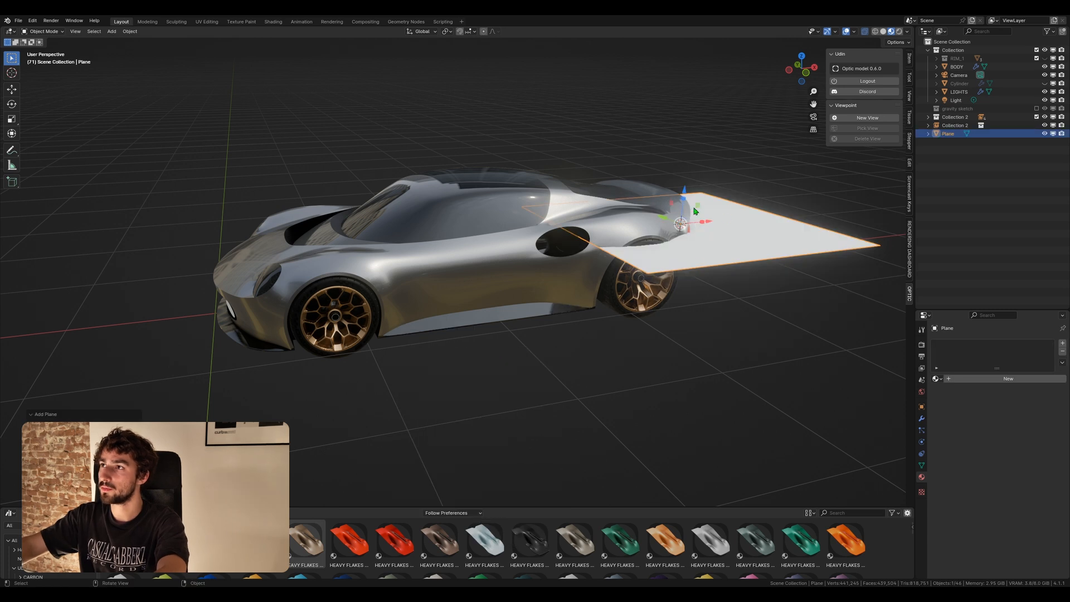
{"action": "key", "text": "g"}
{"action": "key", "text": "shift+y"}
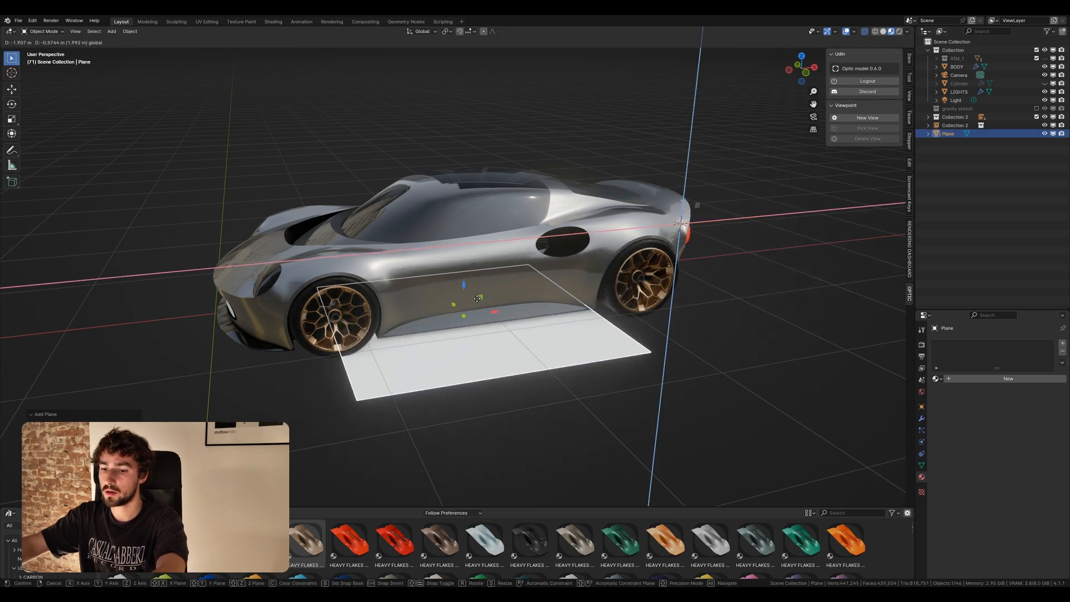
{"action": "left_click", "coordinate": [465, 311]}
{"action": "key", "text": "s"}
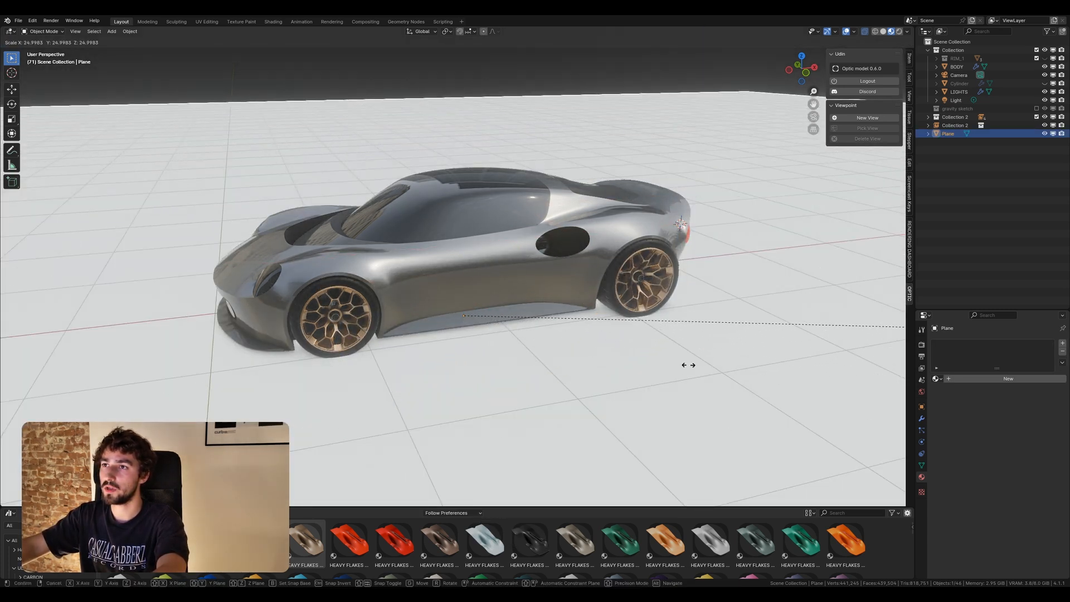
{"action": "left_click", "coordinate": [454, 360]}
Step: Give the ground plane a new material with a dark grey base color, metallic 0.260 and roughness 0.240
{"action": "middle_click_drag", "start_coordinate": [453, 361], "coordinate": [425, 365]}
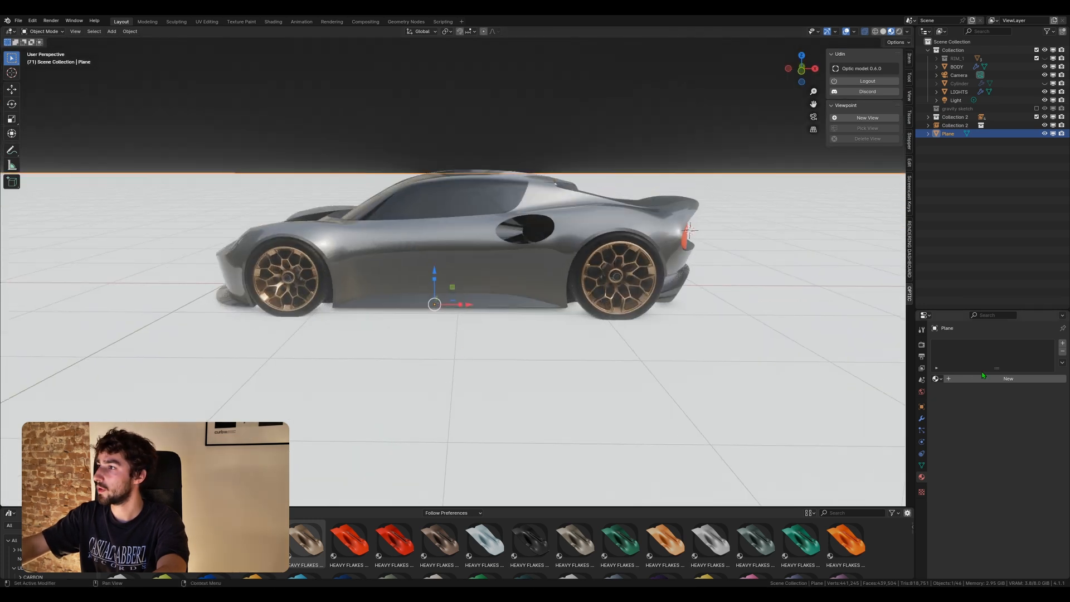
{"action": "left_click", "coordinate": [1008, 379]}
{"action": "left_click", "coordinate": [1008, 446]}
{"action": "scroll", "coordinate": [1008, 446], "scroll_direction": "down", "scroll_amount": 14}
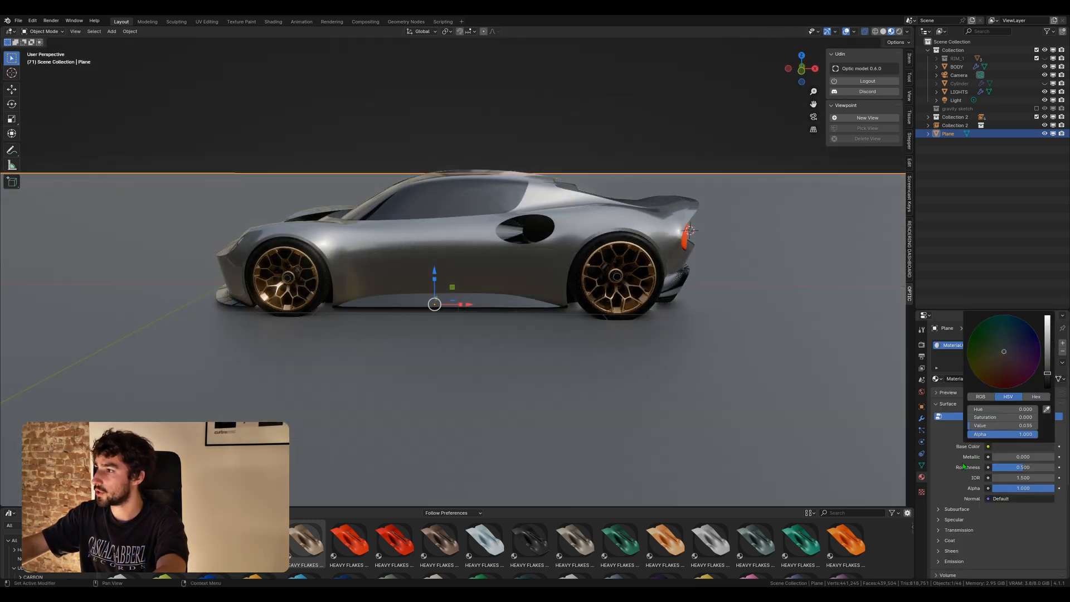
{"action": "mouse_move", "coordinate": [1009, 457]}
{"action": "left_mouse_down"}
{"action": "mouse_move", "coordinate": [1025, 457]}
{"action": "mouse_move", "coordinate": [1009, 467]}
{"action": "left_mouse_up"}
Step: Darken the ground material's base color to a near-black value of 0.004
{"action": "middle_click_drag", "start_coordinate": [484, 344], "coordinate": [412, 312]}
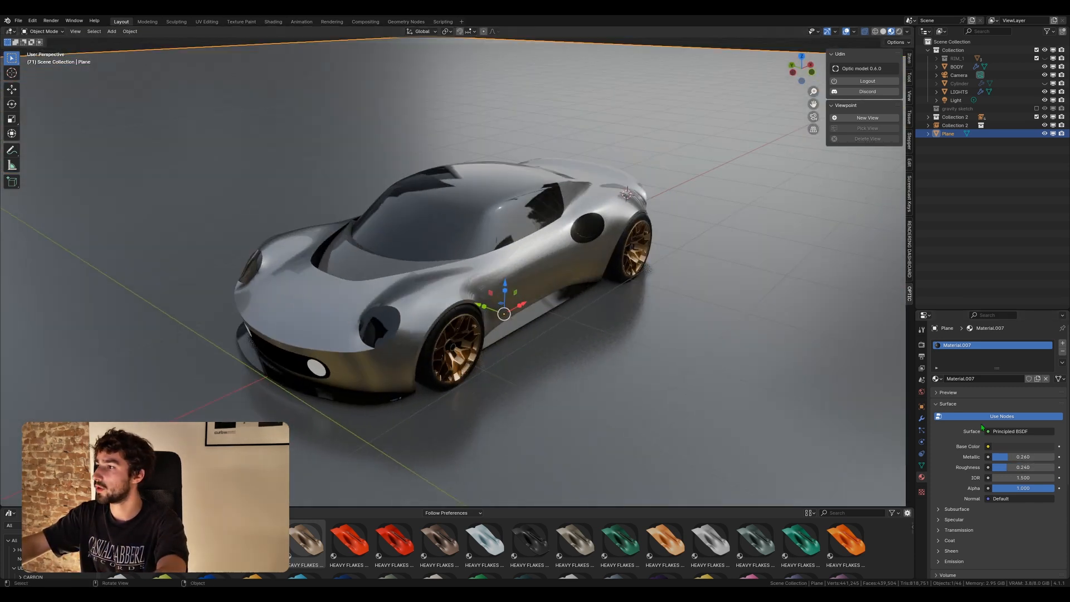
{"action": "left_click", "coordinate": [1025, 447]}
{"action": "left_click_drag", "start_coordinate": [1048, 387], "coordinate": [1047, 383]}
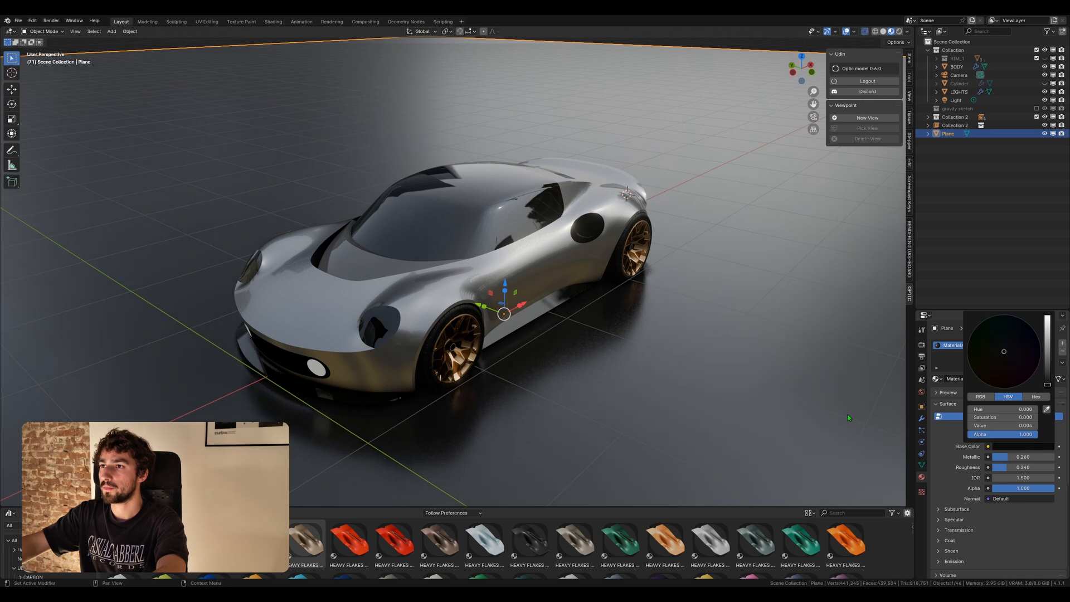
{"action": "middle_click_drag", "start_coordinate": [661, 394], "coordinate": [499, 270]}
{"action": "left_click", "coordinate": [1017, 446]}
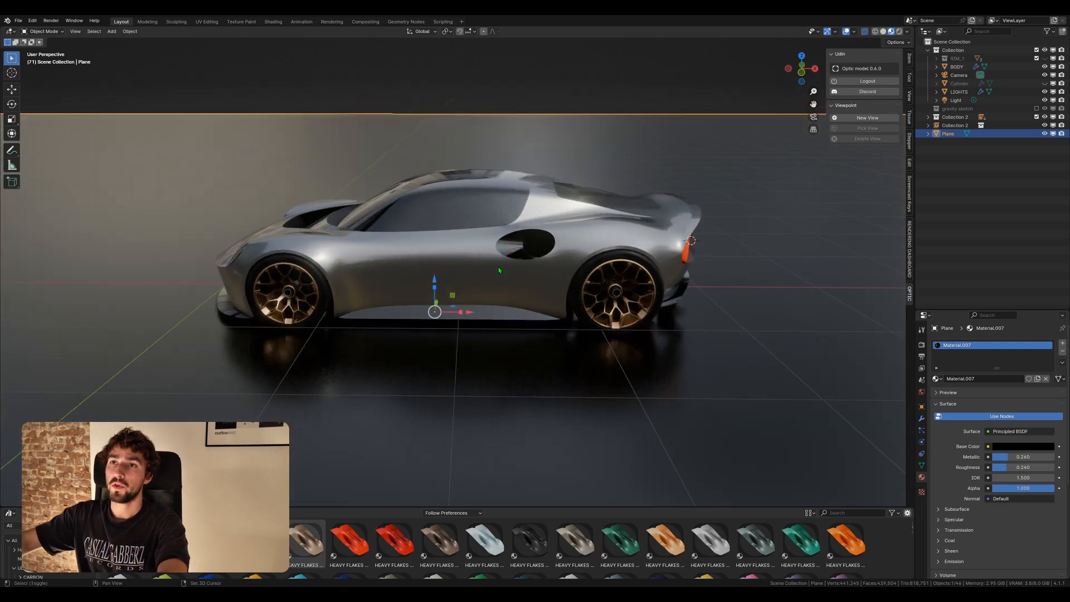
Step: Maximize the 3D viewport on the car's side view and hide the viewport gizmos
{"action": "mouse_move", "coordinate": [570, 323]}
{"action": "middle_mouse_down", "text": "shift"}
{"action": "mouse_move", "coordinate": [546, 336]}
{"action": "mouse_move", "coordinate": [570, 326]}
{"action": "middle_mouse_up", "text": "shift"}
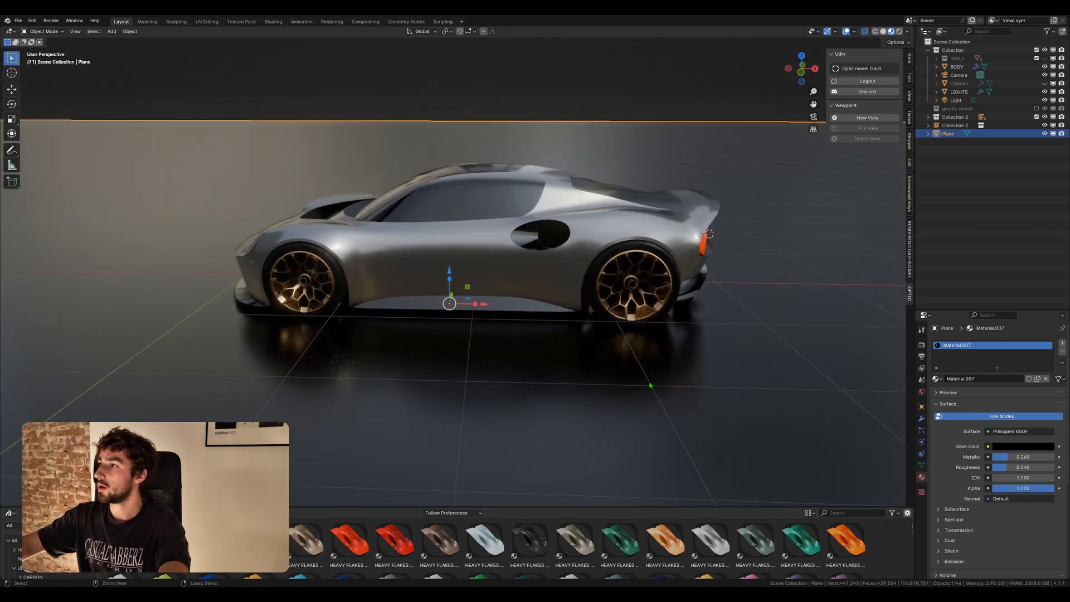
{"action": "key", "text": "ctrl+space"}
{"action": "middle_click_drag", "start_coordinate": [672, 375], "coordinate": [578, 388], "text": "shift"}
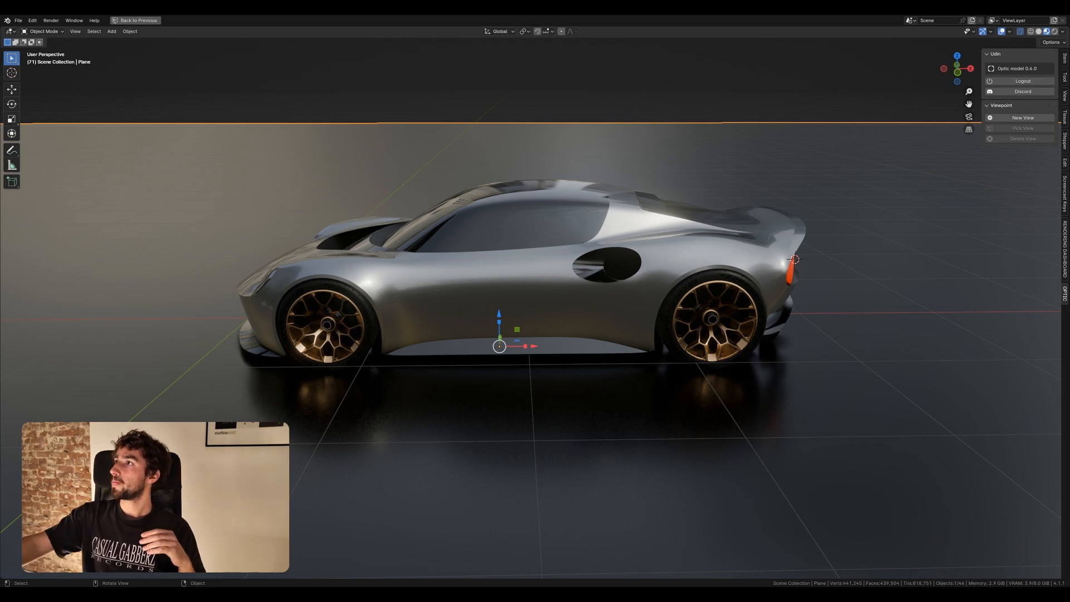
{"action": "left_click", "coordinate": [984, 31]}
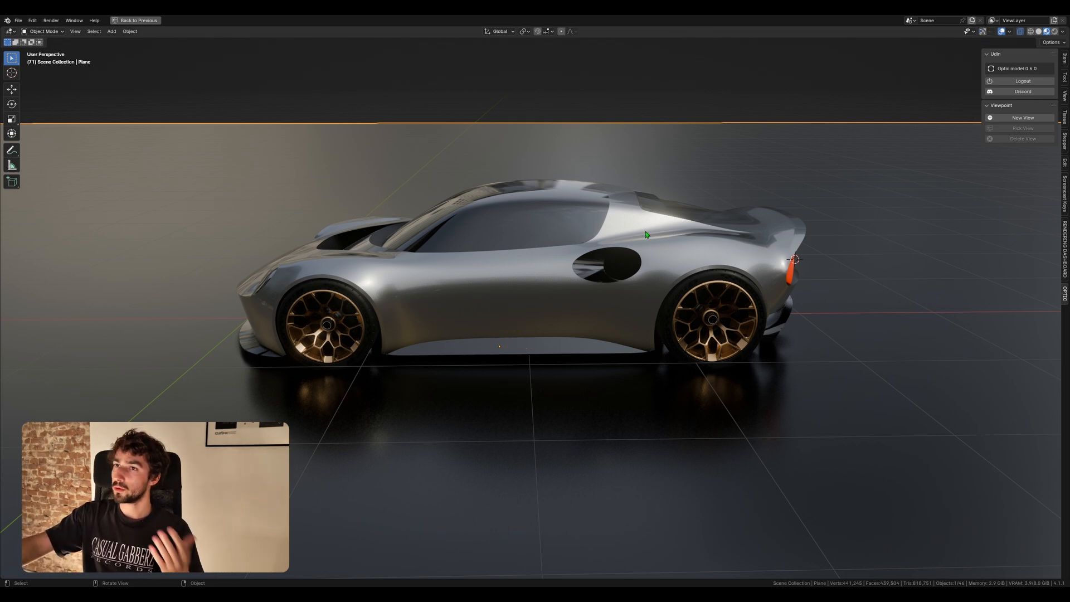
Step: Create a new Optic viewpoint and, with its camera locked to the view, frame the whole car from the side
{"action": "left_click", "coordinate": [1012, 120]}
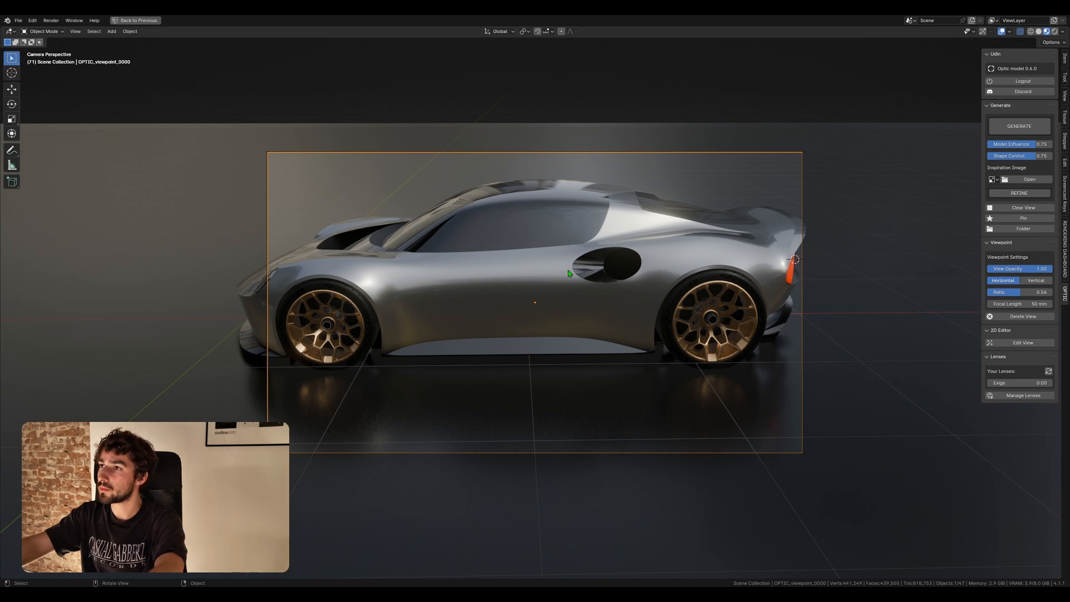
{"action": "scroll", "coordinate": [565, 279], "scroll_direction": "up", "scroll_amount": 2}
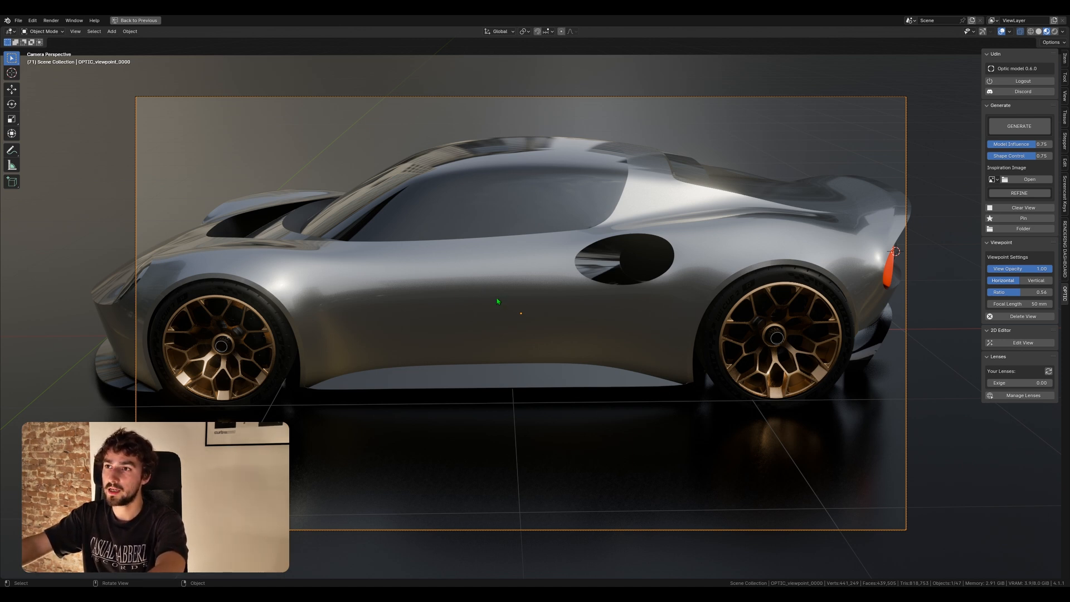
{"action": "key", "text": "shift+q"}
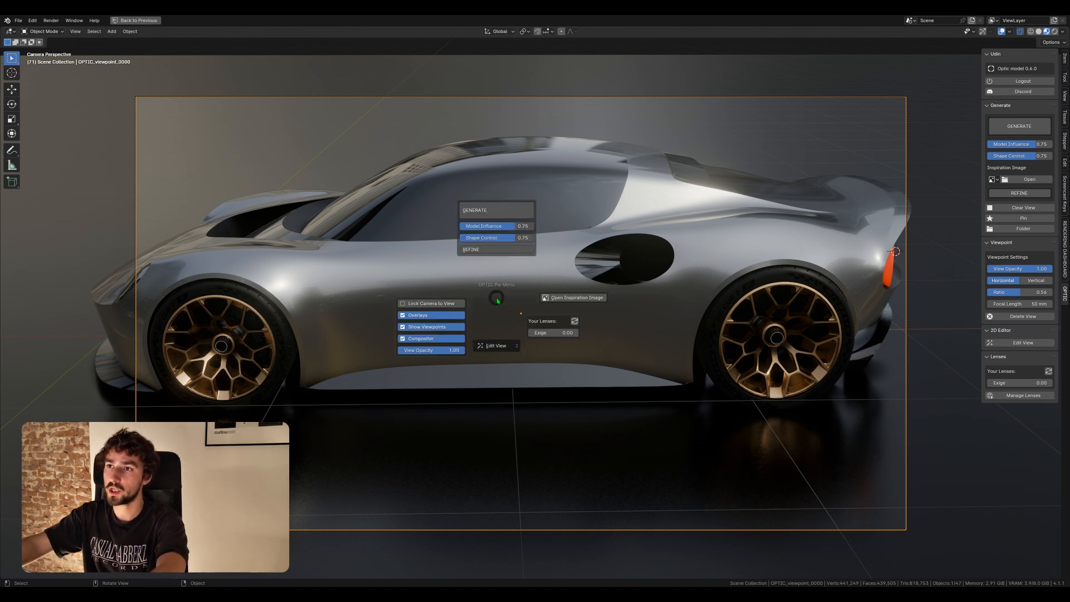
{"action": "left_click", "coordinate": [436, 306]}
{"action": "scroll", "coordinate": [437, 306], "scroll_direction": "down", "scroll_amount": 2}
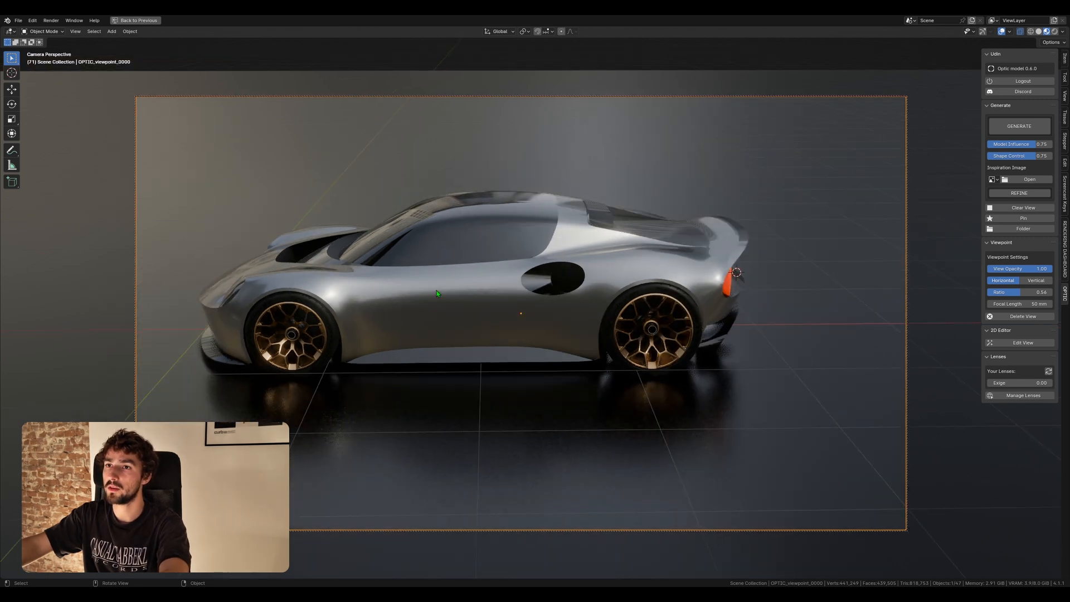
{"action": "middle_click_drag", "start_coordinate": [436, 291], "coordinate": [486, 325], "text": "shift"}
{"action": "middle_click_drag", "start_coordinate": [423, 323], "coordinate": [422, 316]}
{"action": "middle_click_drag", "start_coordinate": [496, 322], "coordinate": [464, 318]}
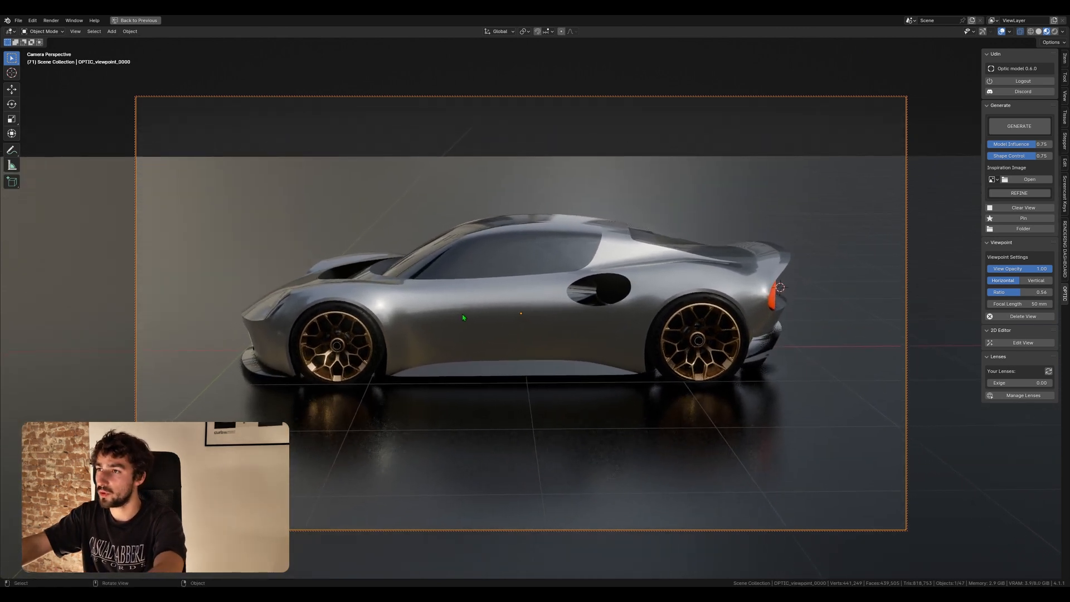
Step: Unlock the viewpoint camera from the view and turn off the viewport overlays
{"action": "key", "text": "v"}
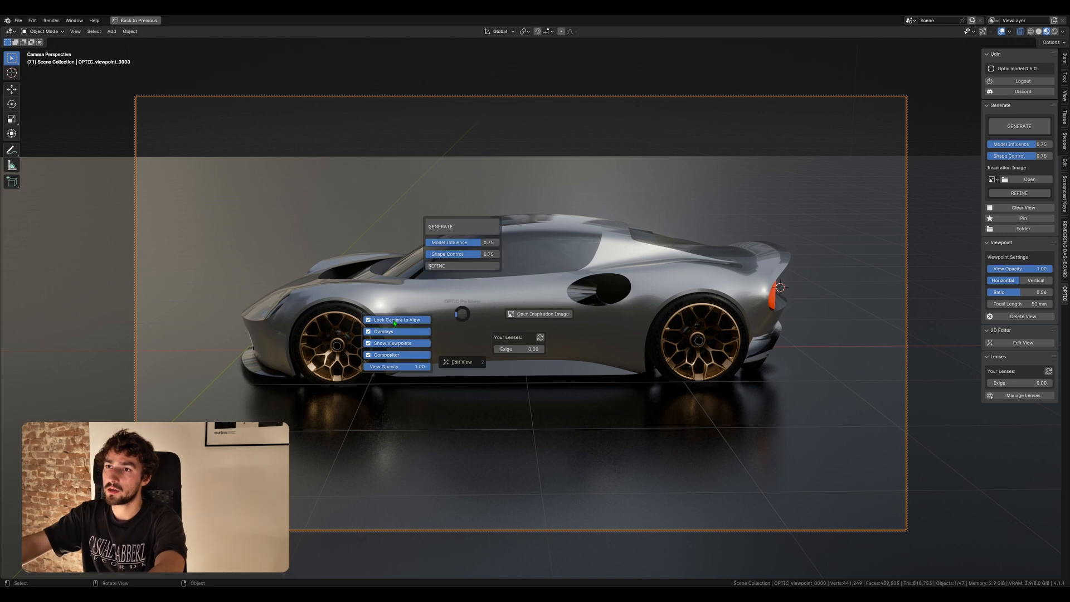
{"action": "left_click", "coordinate": [396, 321]}
{"action": "key", "text": "v"}
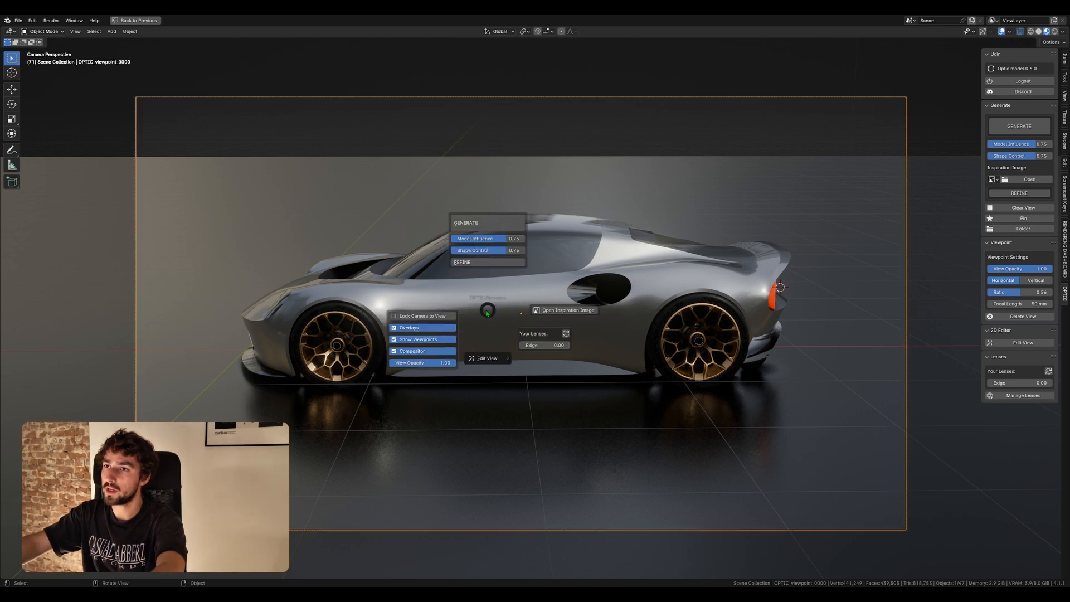
{"action": "left_click", "coordinate": [447, 331]}
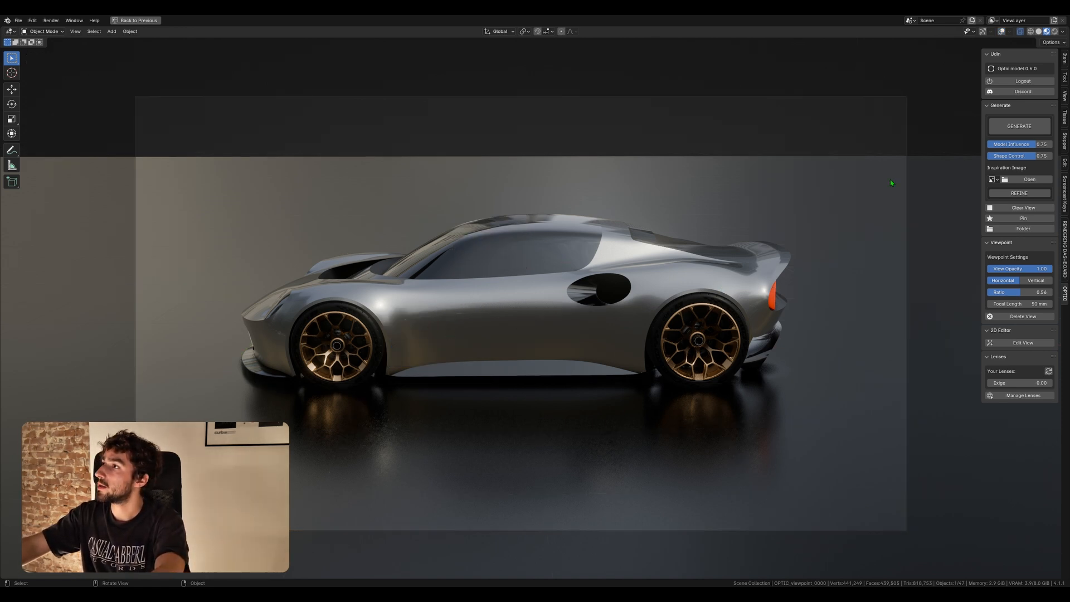
Step: Generate several Optic images of the viewpoint with Model Influence and Shape Control both at 0.75
{"action": "left_click", "coordinate": [1026, 132]}
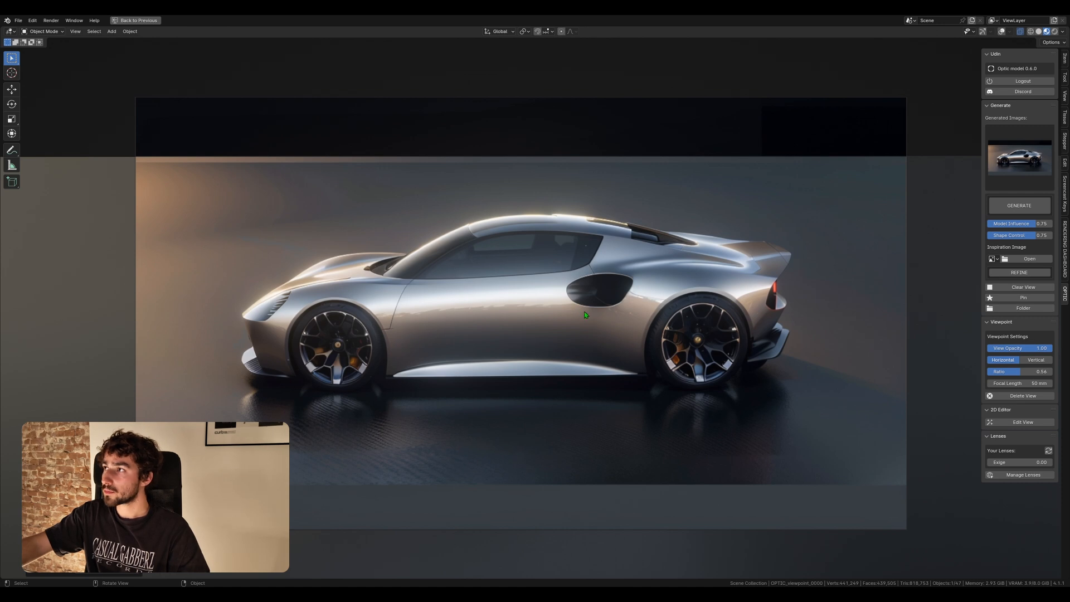
{"action": "left_click", "coordinate": [1034, 161]}
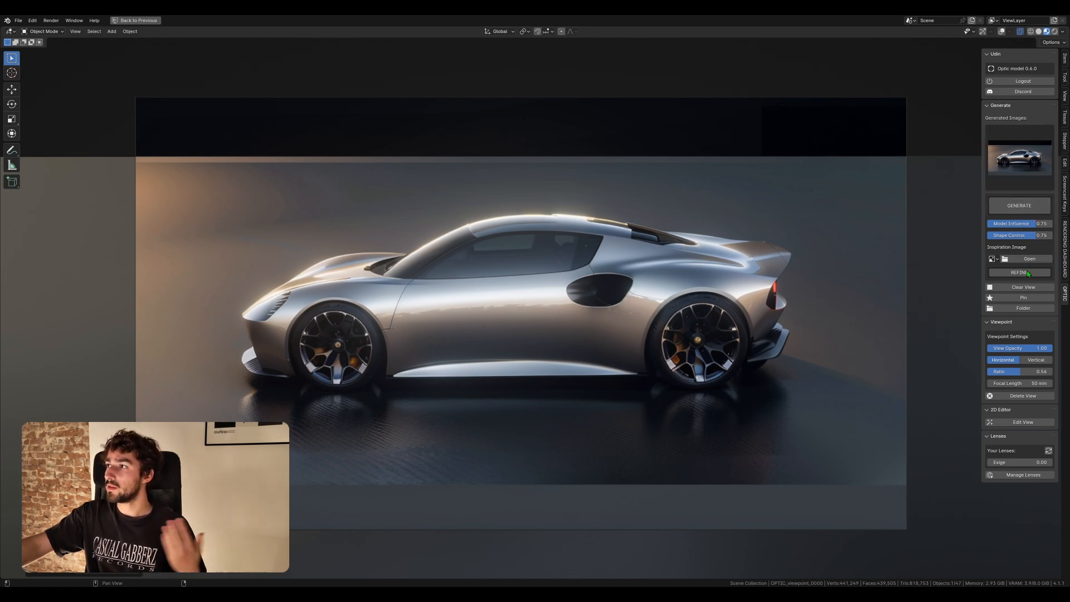
{"action": "left_click", "coordinate": [1027, 290]}
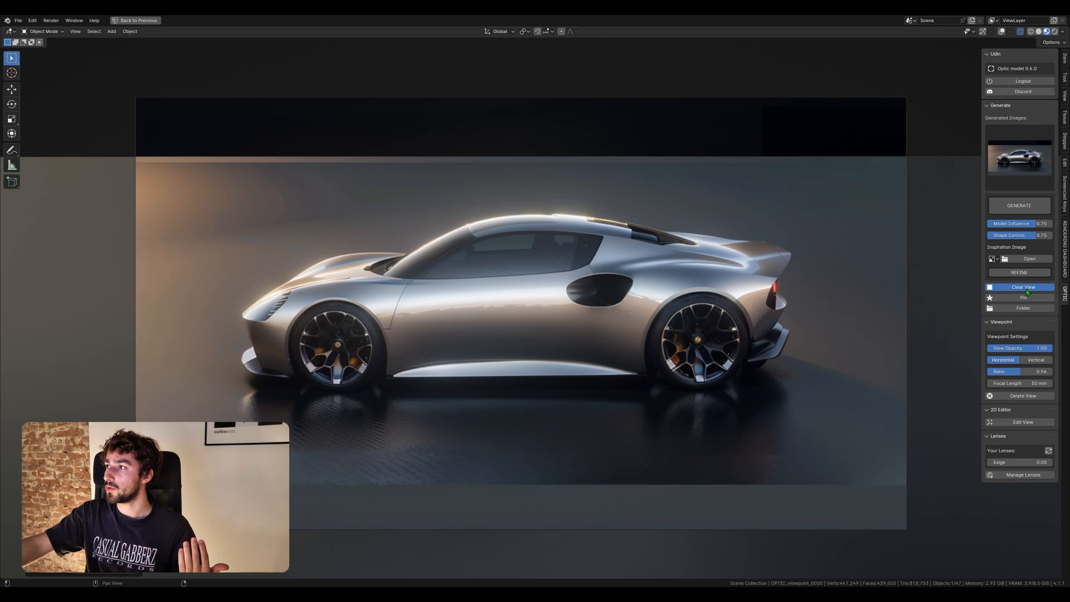
{"action": "left_click", "coordinate": [1023, 205]}
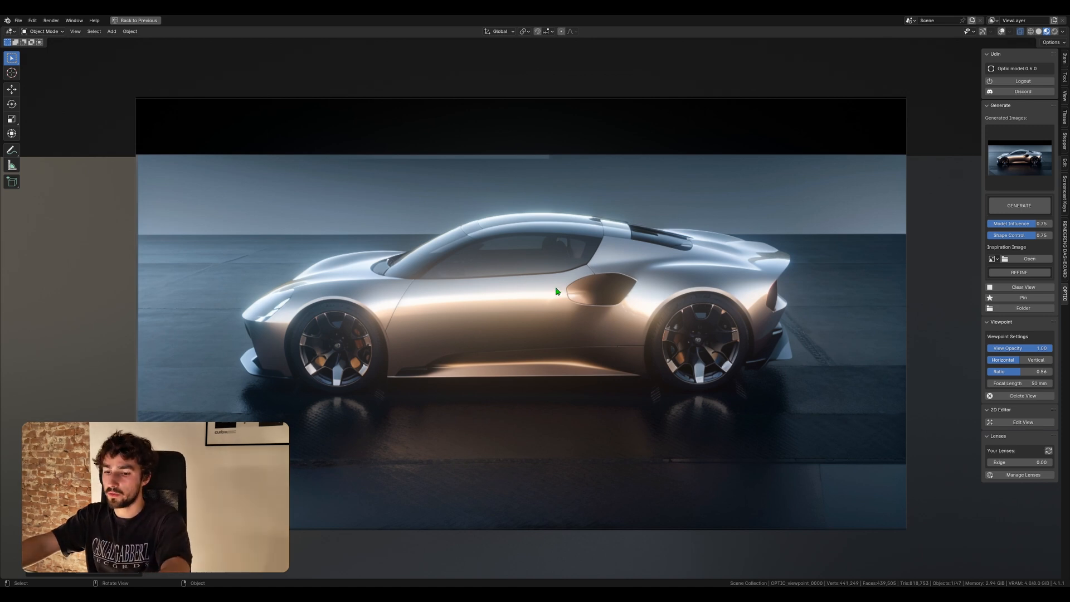
Step: Turn off Bloom in the EEVEE render settings and return to the maximized 3D viewport
{"action": "key", "text": "ctrl+space"}
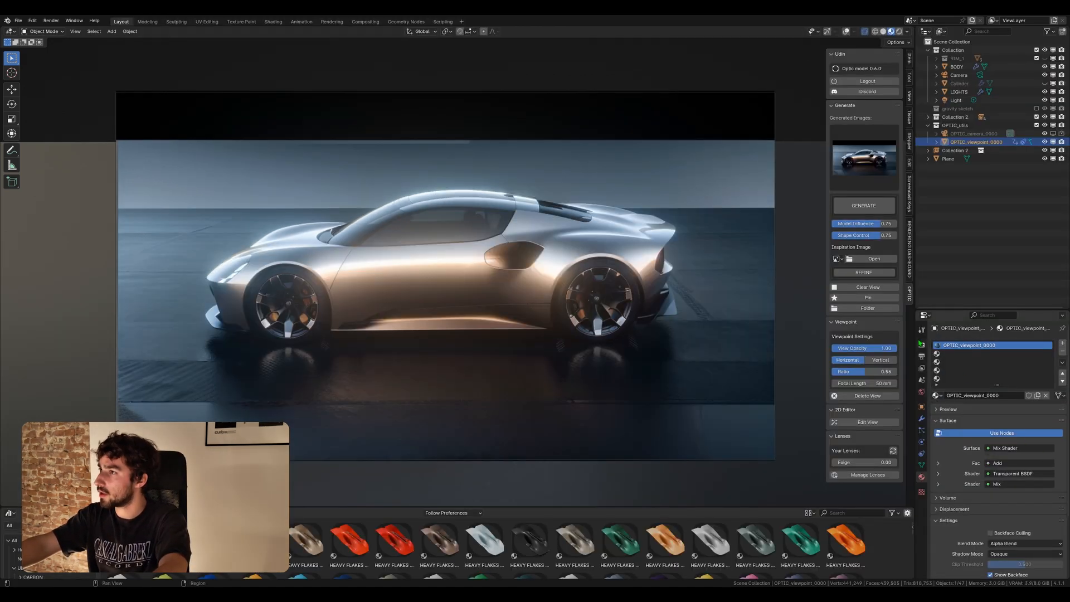
{"action": "left_click", "coordinate": [942, 465]}
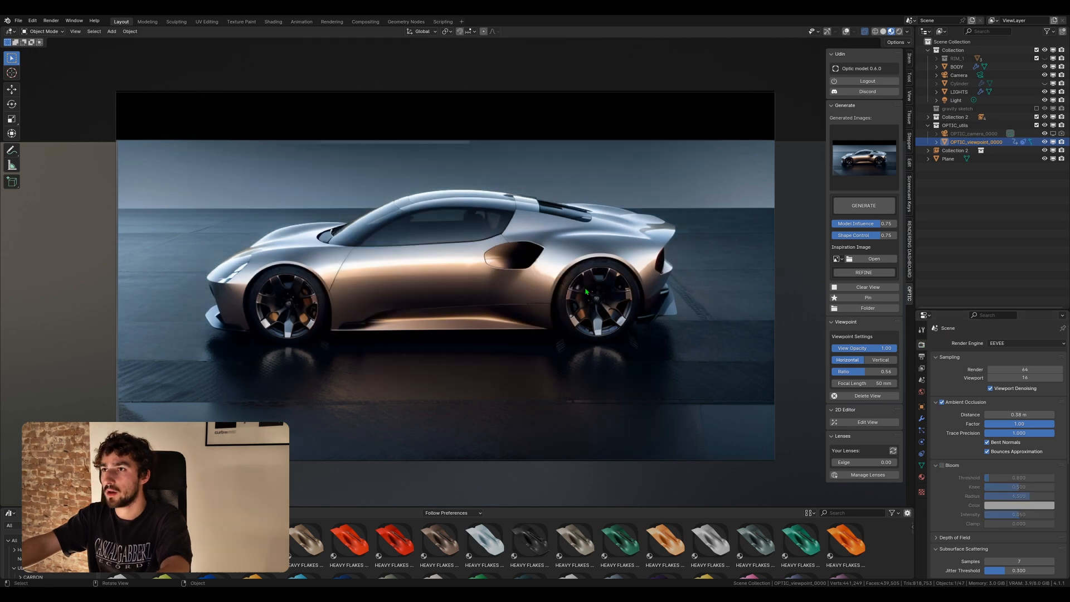
{"action": "key", "text": "ctrl+space"}
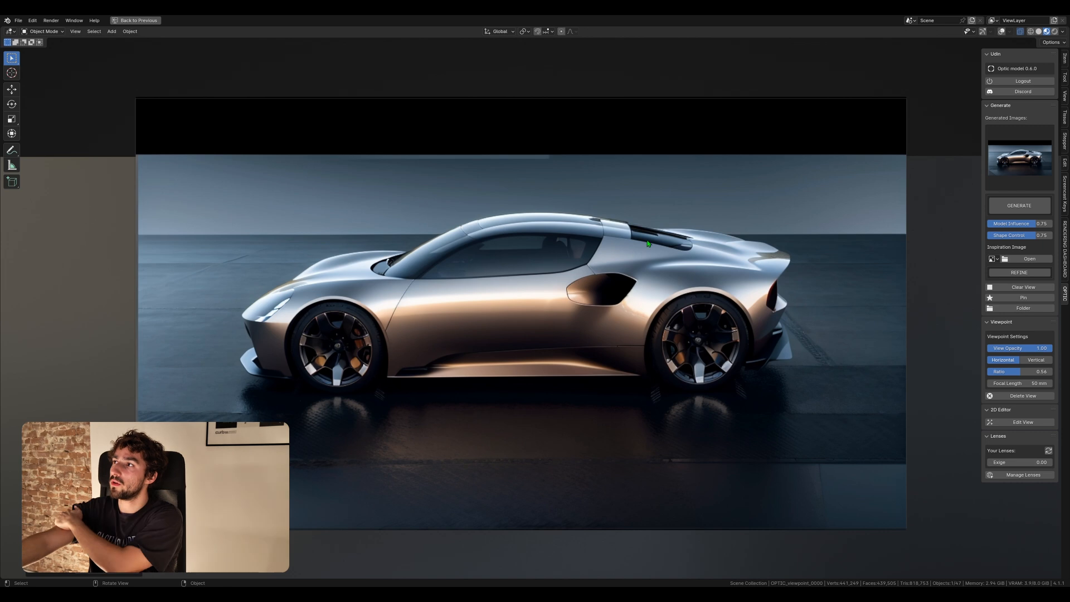
Step: Compare the generated images in the viewpoint, ending on the copper-toned car against the blue background
{"action": "left_click", "coordinate": [1026, 170]}
{"action": "left_click", "coordinate": [992, 212]}
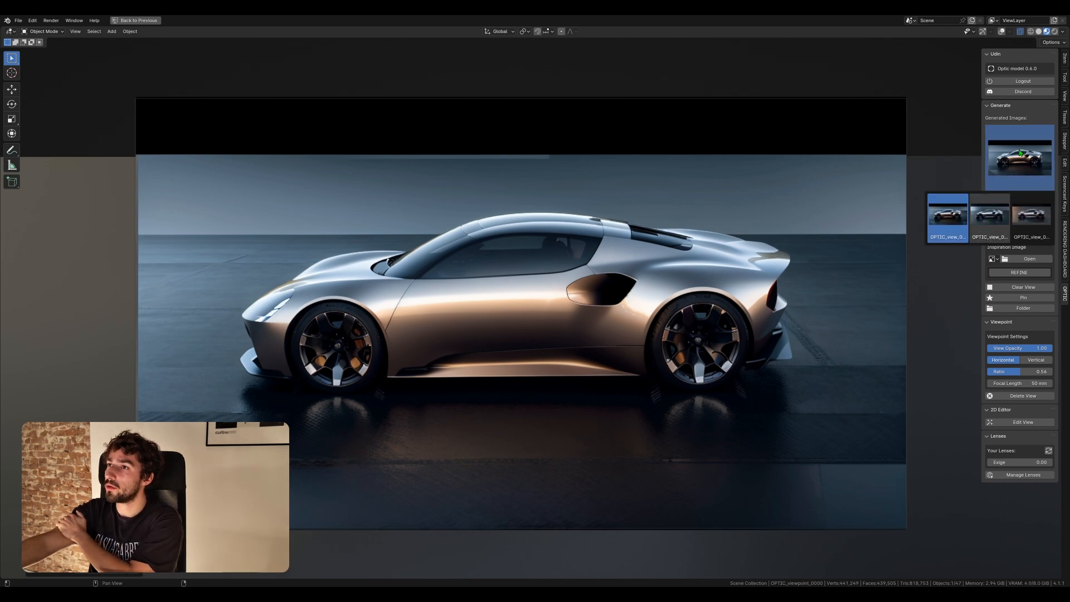
{"action": "left_click", "coordinate": [1034, 218]}
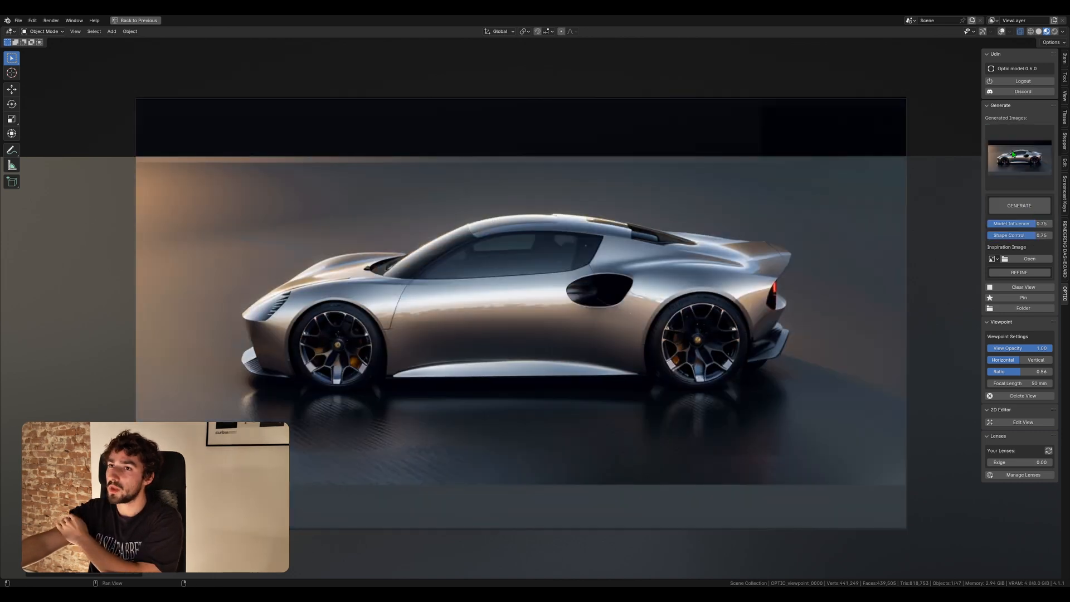
{"action": "left_click", "coordinate": [1013, 155]}
{"action": "left_click", "coordinate": [966, 212]}
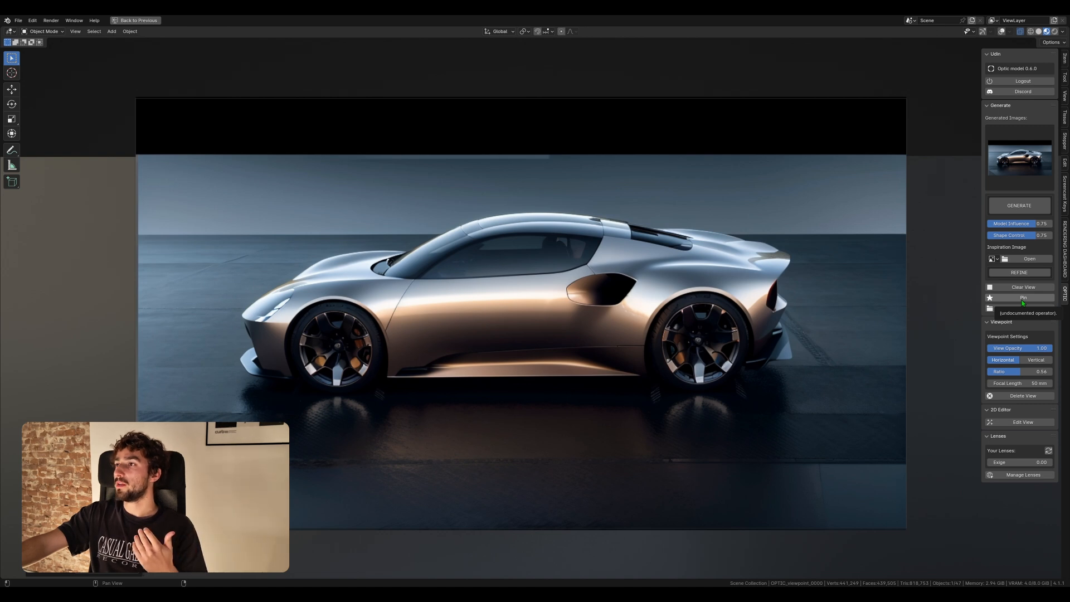
Step: Pin the displayed generated image in the scene and move it above the car model
{"action": "left_click", "coordinate": [1023, 299]}
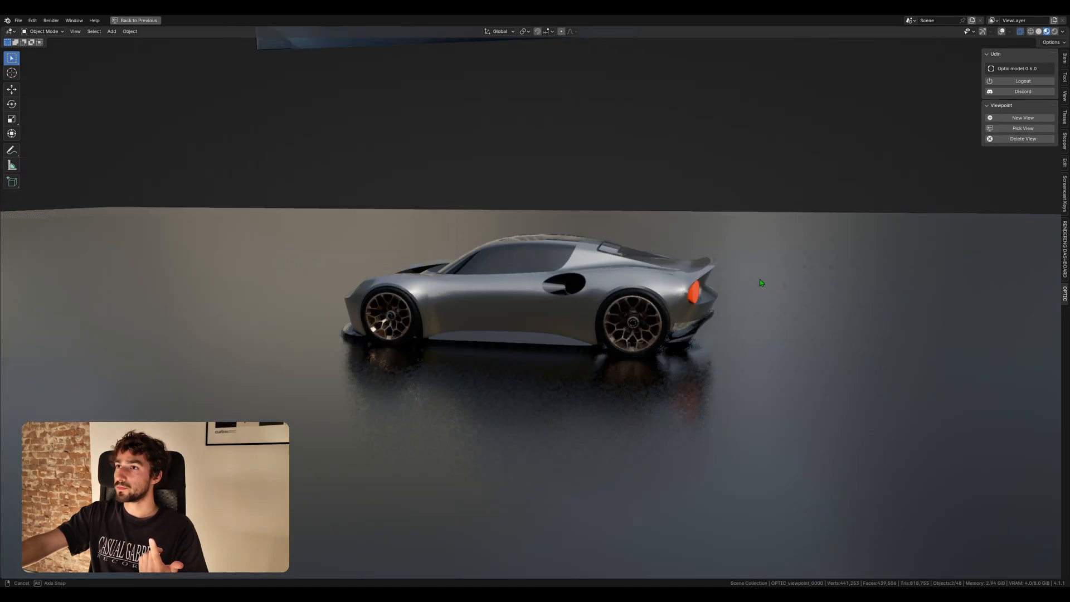
{"action": "middle_click_drag", "start_coordinate": [531, 315], "coordinate": [594, 234]}
{"action": "key", "text": "g"}
{"action": "left_click", "coordinate": [570, 198]}
{"action": "mouse_move", "coordinate": [691, 298]}
{"action": "middle_mouse_down"}
{"action": "mouse_move", "coordinate": [621, 283]}
{"action": "mouse_move", "coordinate": [672, 293]}
{"action": "middle_mouse_up"}
{"action": "middle_click_drag", "start_coordinate": [551, 234], "coordinate": [608, 216]}
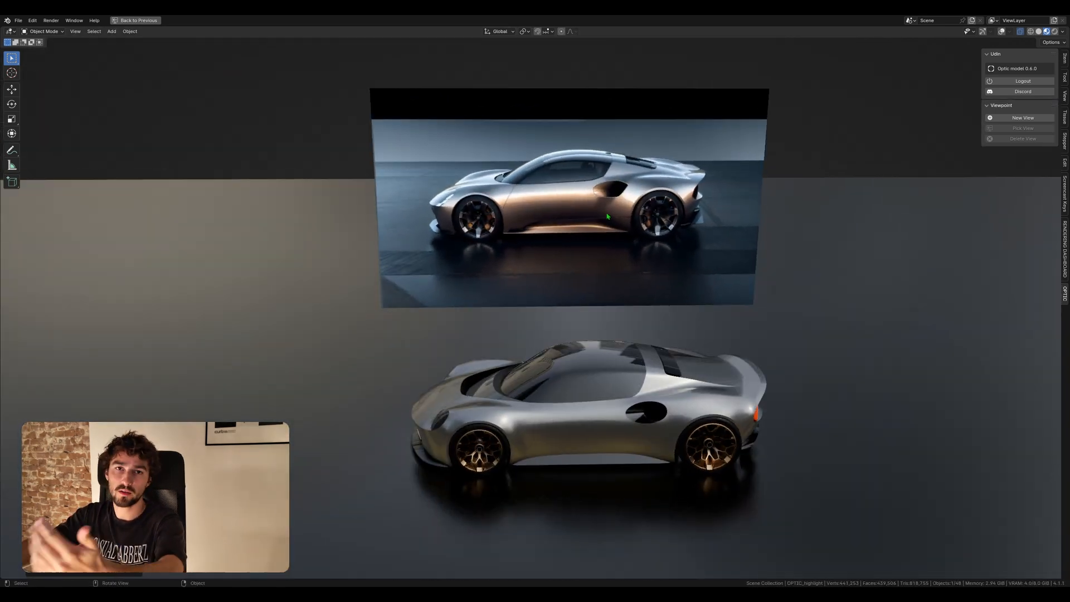
Step: Compare the pinned image with the car model below it from several distances and angles
{"action": "scroll", "coordinate": [575, 229], "scroll_direction": "down", "scroll_amount": 3}
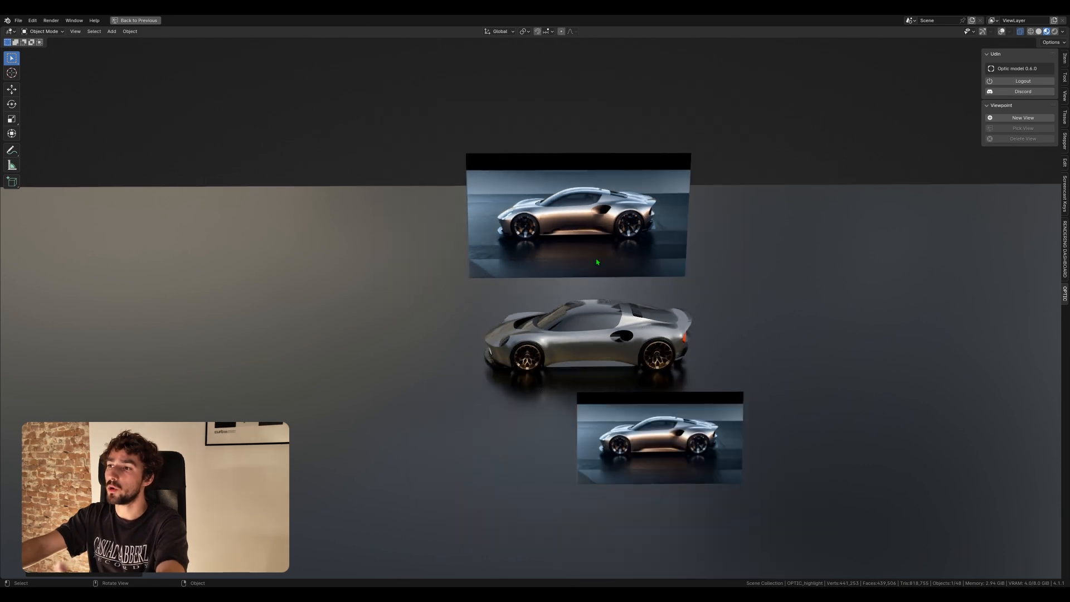
{"action": "scroll", "coordinate": [662, 444], "scroll_direction": "up", "scroll_amount": 3}
{"action": "scroll", "coordinate": [662, 444], "scroll_direction": "down", "scroll_amount": 1}
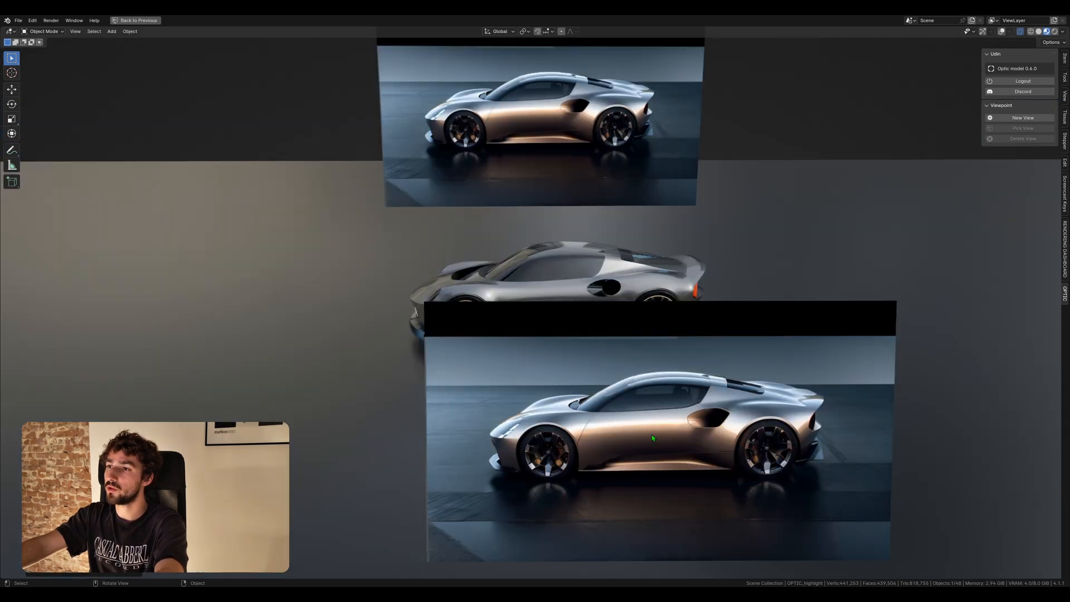
{"action": "scroll", "coordinate": [650, 426], "scroll_direction": "down", "scroll_amount": 2}
{"action": "scroll", "coordinate": [574, 162], "scroll_direction": "up", "scroll_amount": 4}
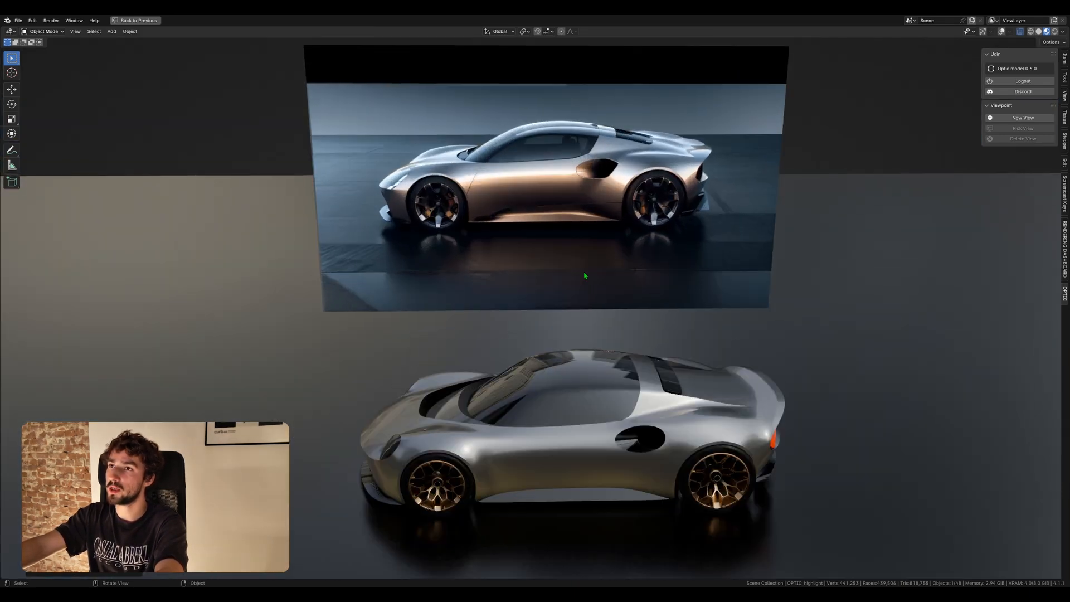
{"action": "middle_click_drag", "start_coordinate": [591, 287], "coordinate": [618, 268]}
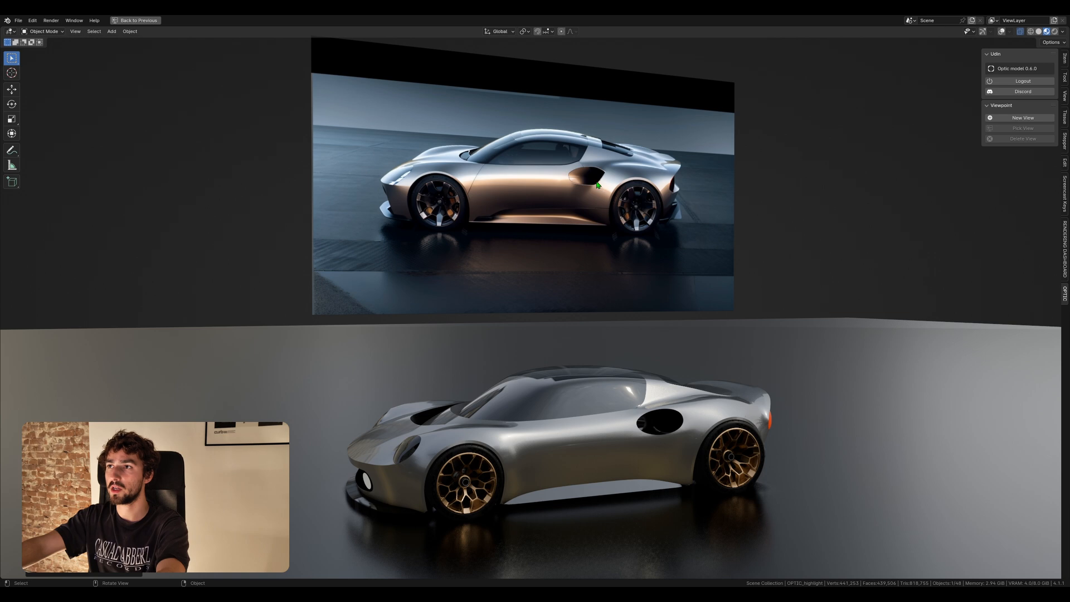
{"action": "left_click", "coordinate": [543, 462]}
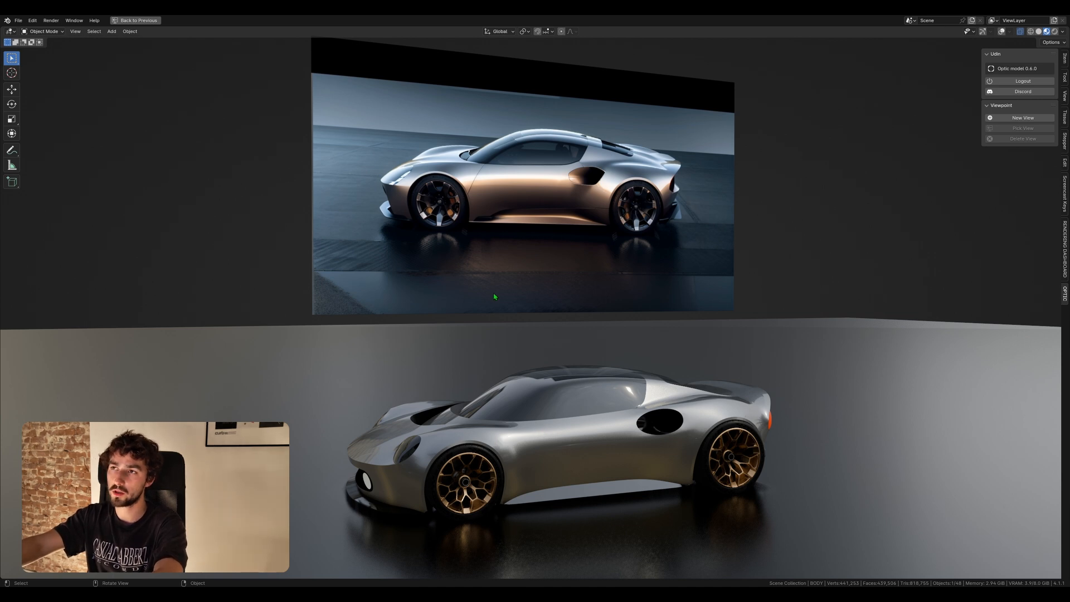
{"action": "middle_click_drag", "start_coordinate": [527, 309], "coordinate": [514, 316]}
Step: Delete the pinned image above the car model
{"action": "left_click", "coordinate": [546, 191]}
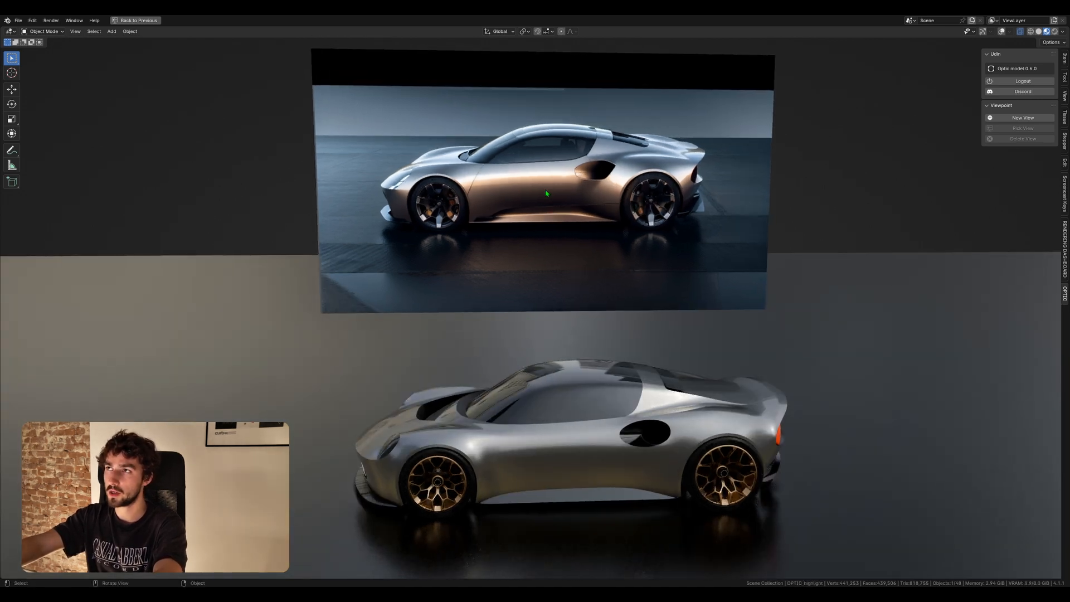
{"action": "scroll", "coordinate": [546, 198], "scroll_direction": "down", "scroll_amount": 2}
{"action": "left_click", "coordinate": [548, 195]}
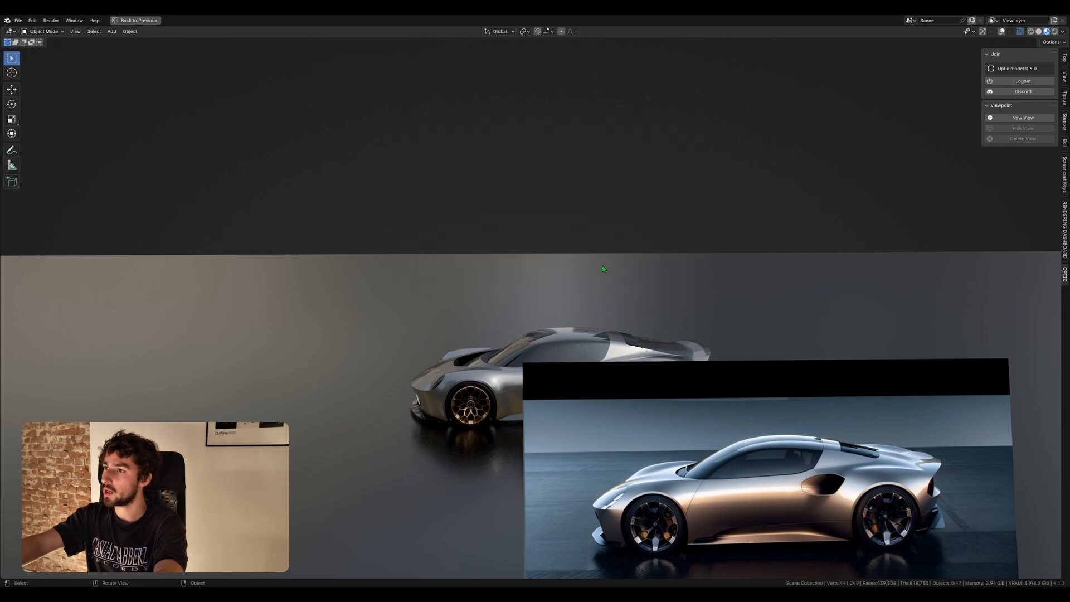
Step: Pick the remaining Optic viewpoint and enter its camera view, framed around the generated image
{"action": "key", "text": "q"}
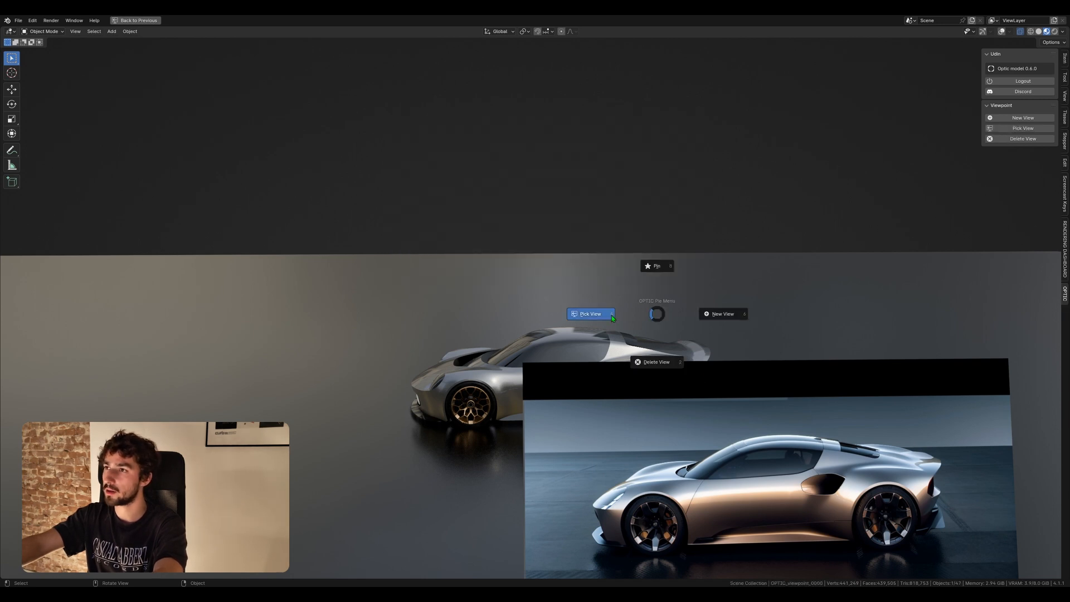
{"action": "left_click", "coordinate": [611, 315]}
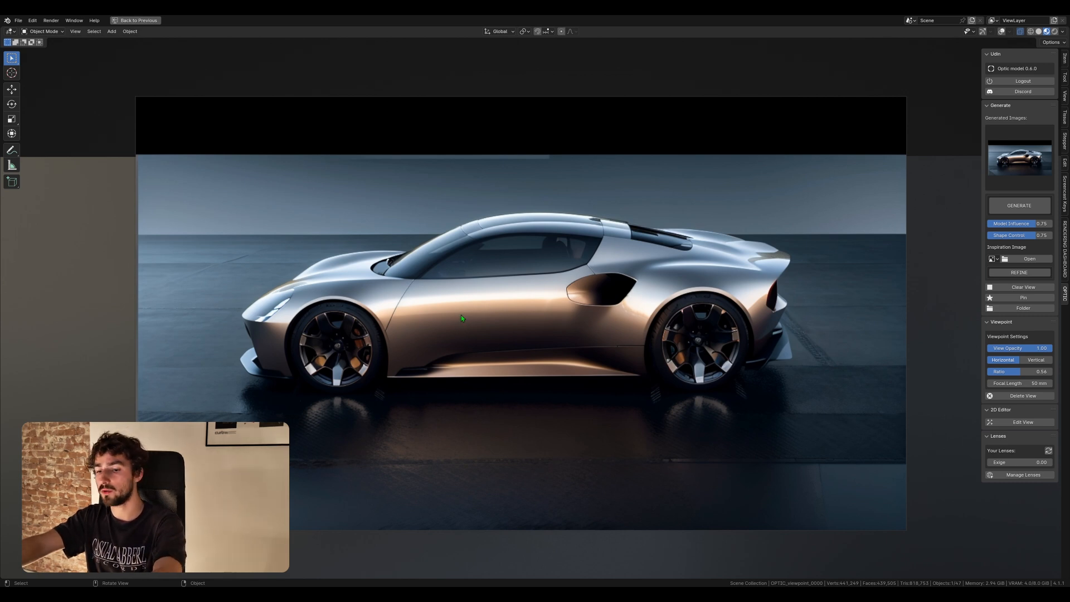
{"action": "scroll", "coordinate": [444, 216], "scroll_direction": "down", "scroll_amount": 1}
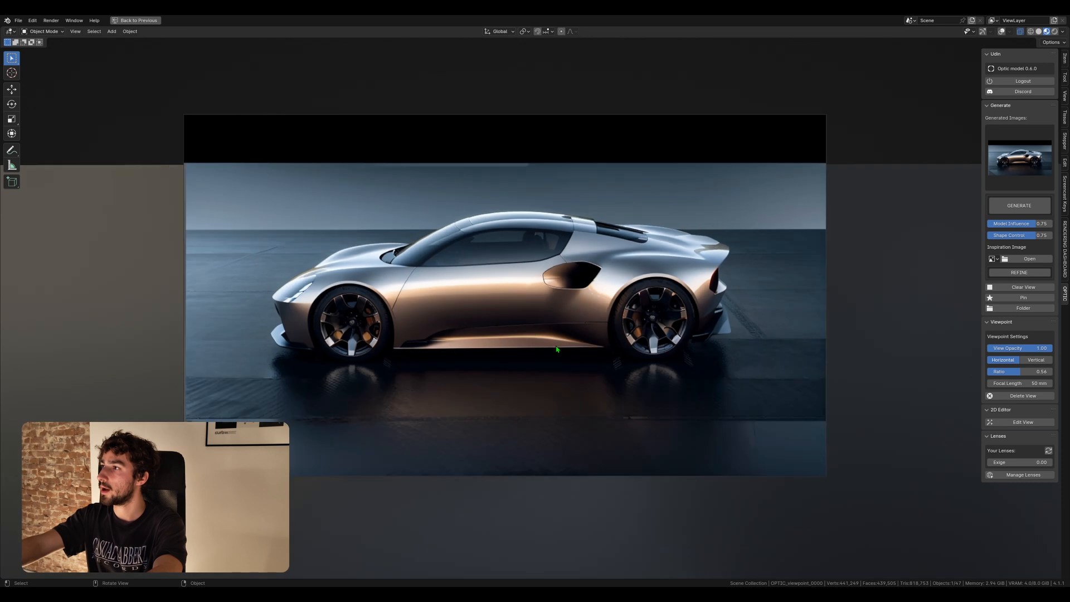
{"action": "scroll", "coordinate": [578, 357], "scroll_direction": "up", "scroll_amount": 1}
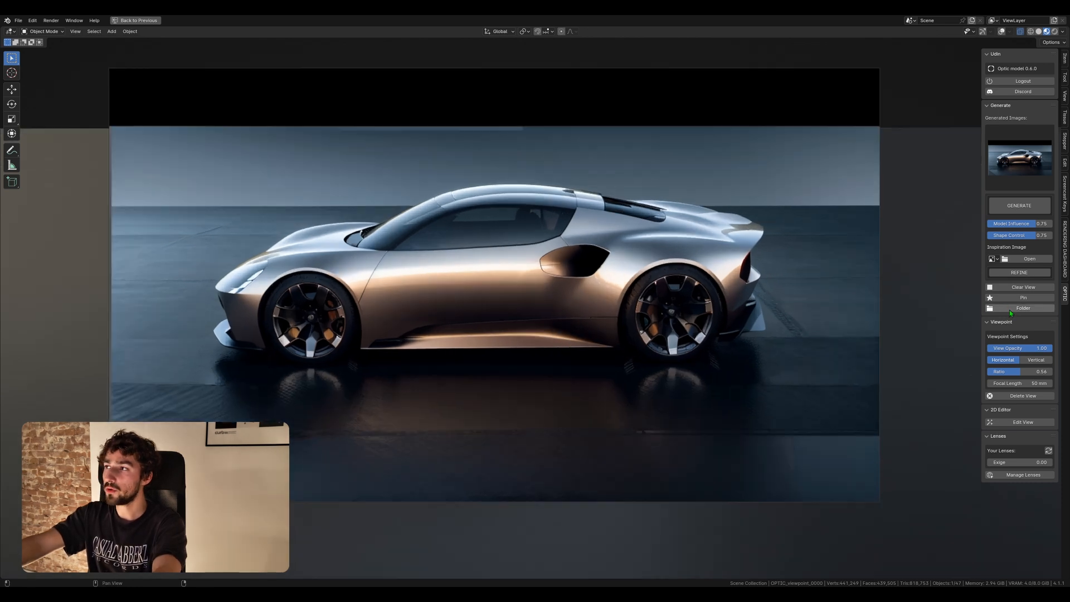
Step: Open the folder of generated images, look through the render and Optic view files, and close the folder
{"action": "left_click", "coordinate": [1010, 310]}
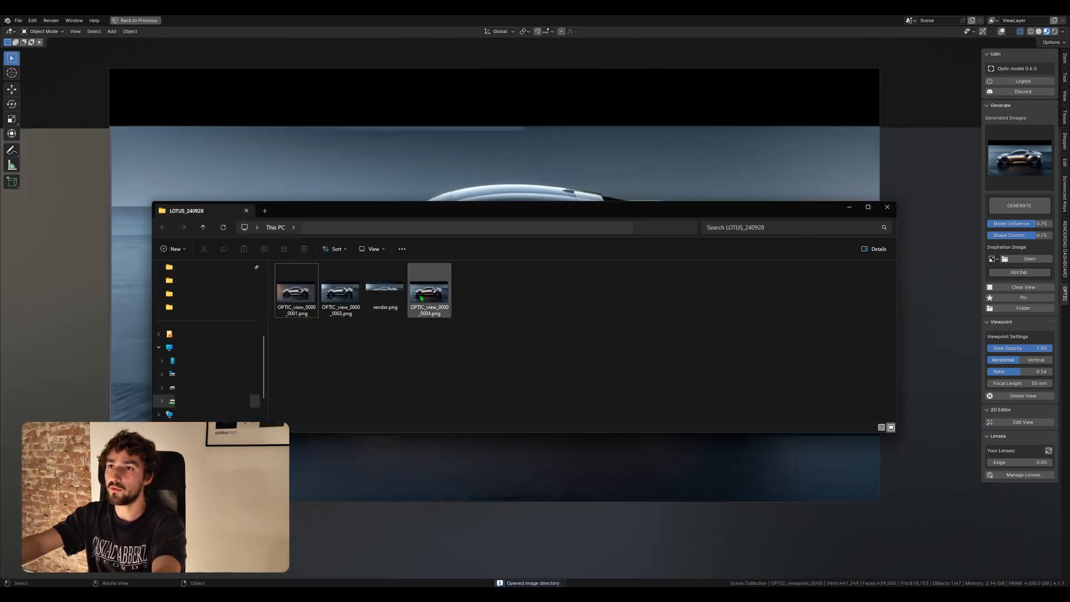
{"action": "left_click", "coordinate": [423, 297]}
{"action": "left_click", "coordinate": [380, 290]}
{"action": "left_click", "coordinate": [342, 291]}
{"action": "left_click", "coordinate": [301, 292]}
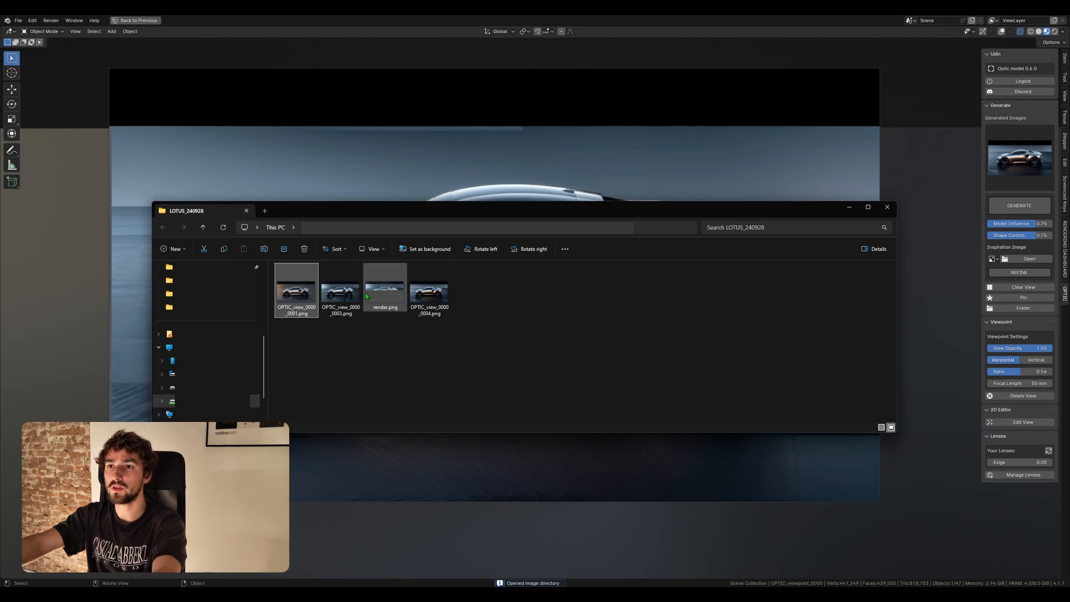
{"action": "left_click", "coordinate": [339, 297]}
{"action": "left_click", "coordinate": [444, 301]}
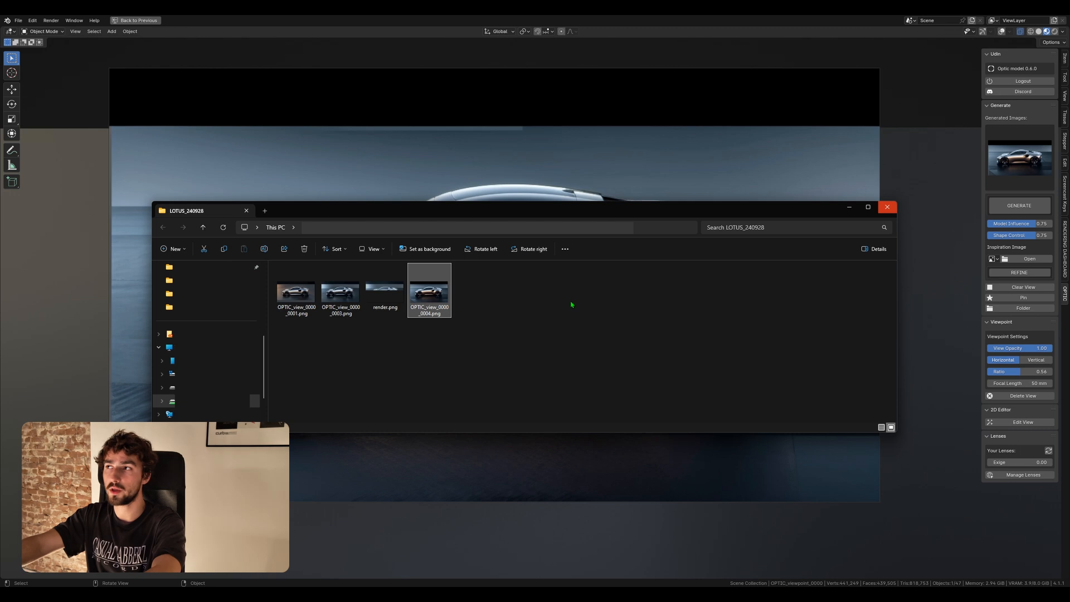
{"action": "left_click", "coordinate": [892, 208]}
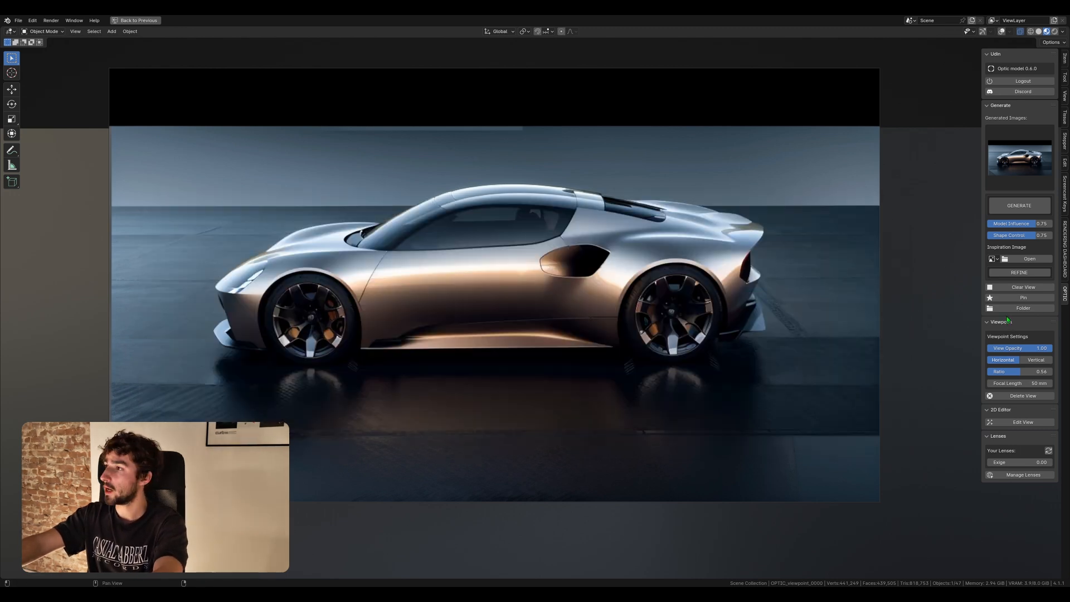
Step: Clear the generated image from the viewpoint, then redisplay the copper-toned car at View Opacity 1.00
{"action": "left_click", "coordinate": [1037, 289]}
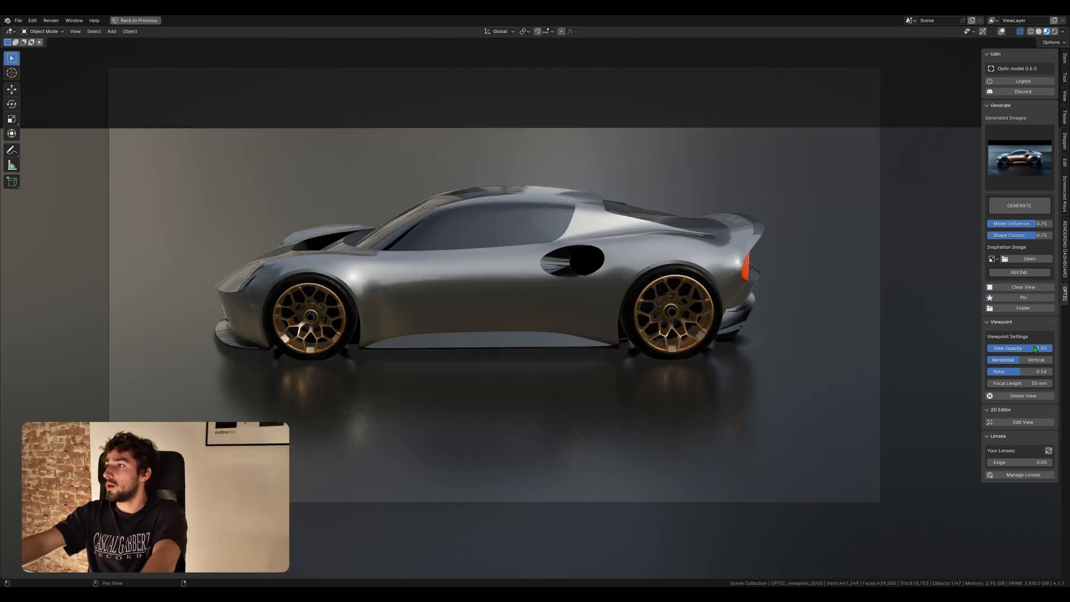
{"action": "left_click", "coordinate": [1020, 161]}
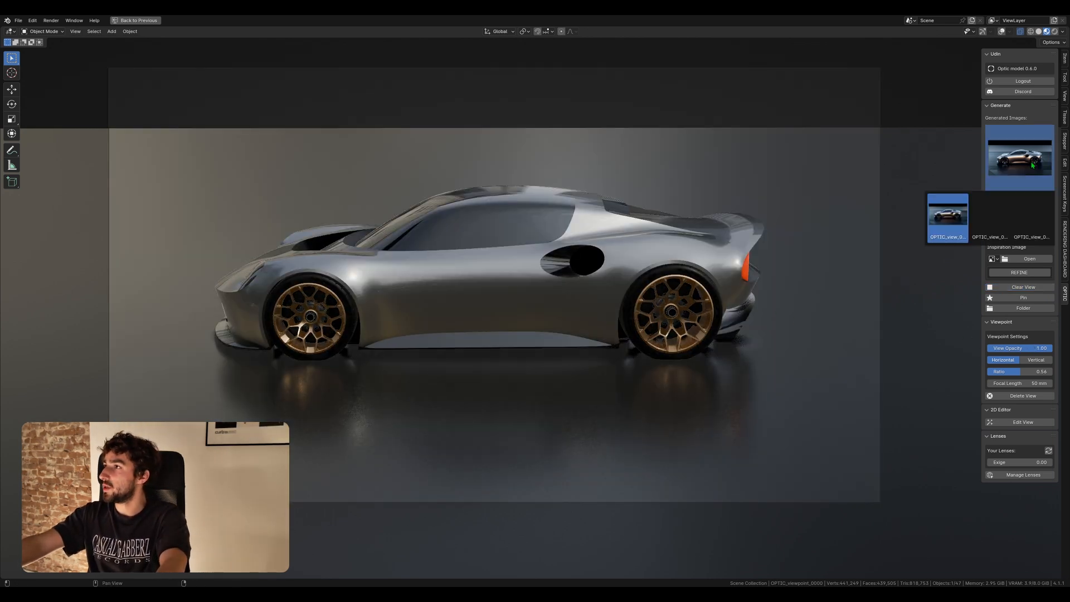
{"action": "left_click", "coordinate": [952, 224]}
{"action": "mouse_move", "coordinate": [1043, 348]}
{"action": "left_mouse_down"}
{"action": "mouse_move", "coordinate": [991, 348]}
{"action": "mouse_move", "coordinate": [1052, 348]}
{"action": "left_mouse_up"}
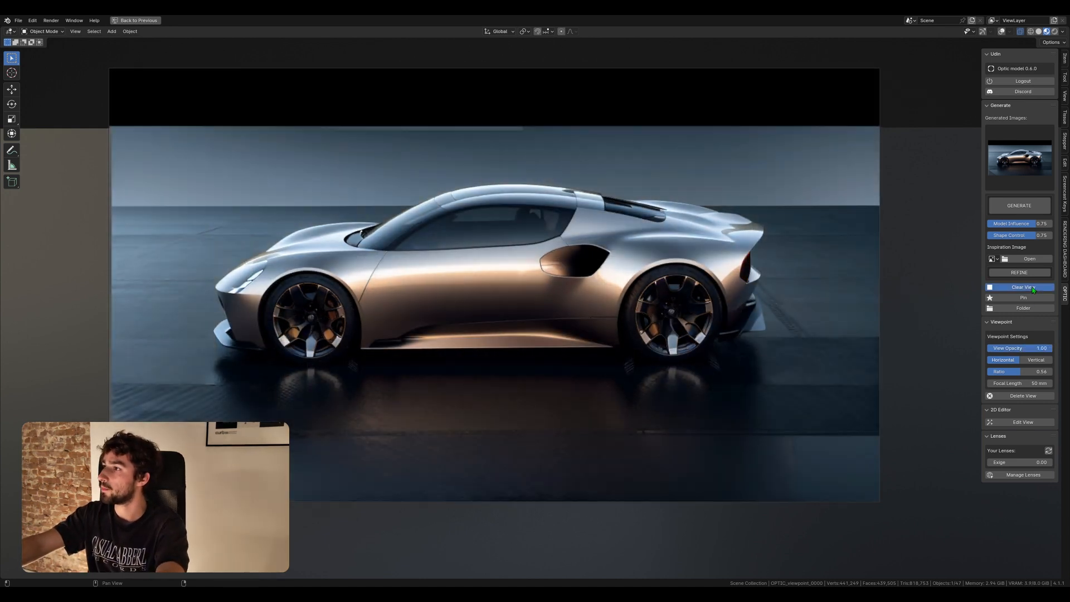
Step: Clear the view again and try the vertical orientation, returning to horizontal with a ratio of 0.56
{"action": "left_click", "coordinate": [1033, 289]}
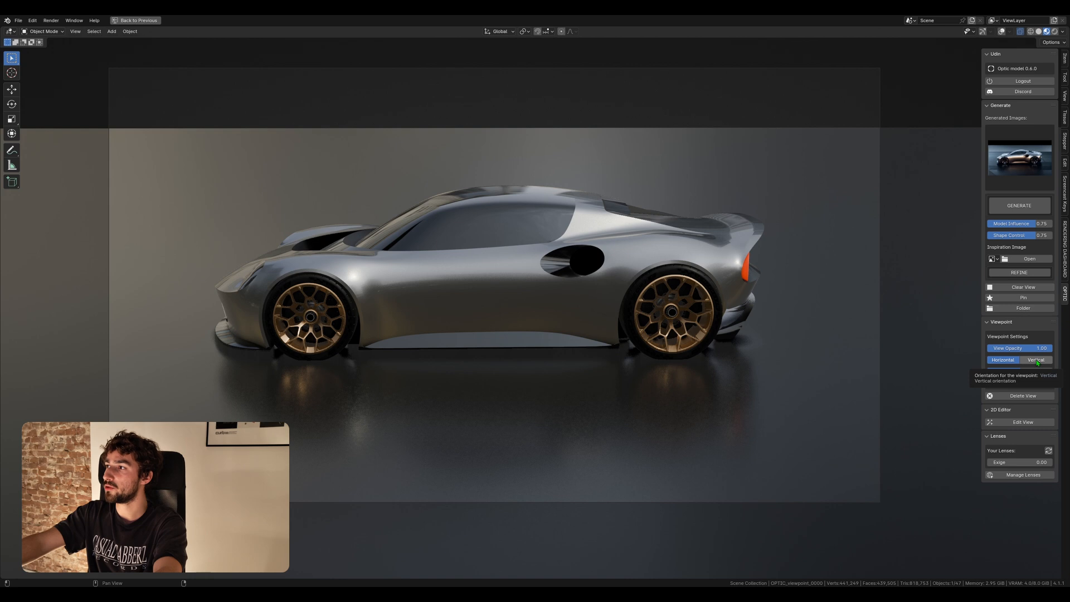
{"action": "left_click", "coordinate": [1037, 361]}
{"action": "left_click", "coordinate": [1008, 361]}
{"action": "mouse_move", "coordinate": [1019, 373]}
{"action": "left_mouse_down"}
{"action": "mouse_move", "coordinate": [1042, 371]}
{"action": "mouse_move", "coordinate": [1009, 371]}
{"action": "mouse_move", "coordinate": [1020, 371]}
{"action": "left_mouse_up"}
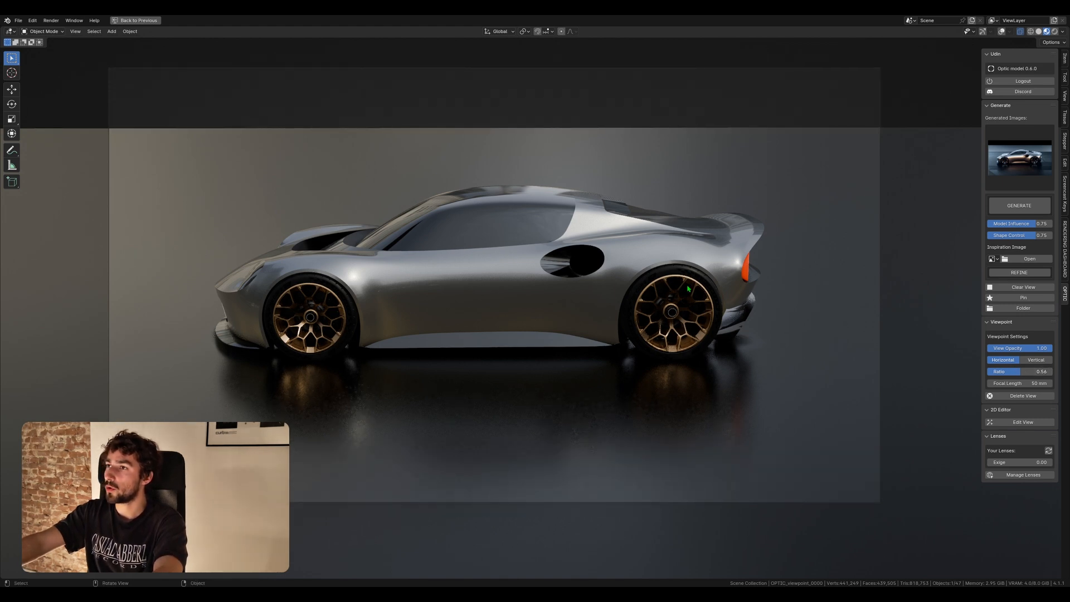
Step: Try two generated images in the vertical orientation, ending on the copper-toned car, and restore the horizontal orientation
{"action": "left_click", "coordinate": [1036, 360]}
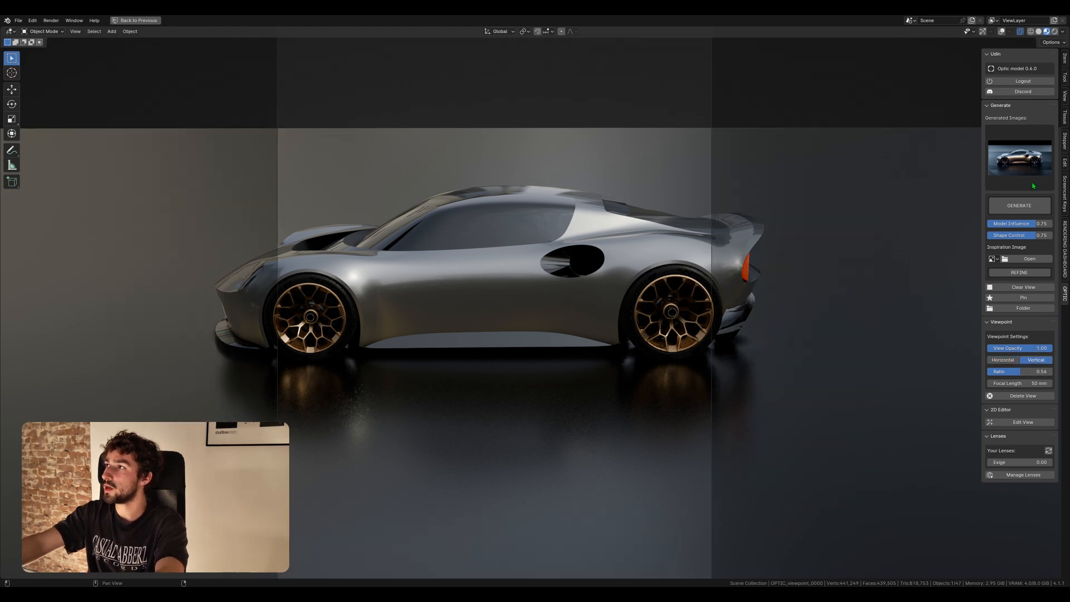
{"action": "left_click", "coordinate": [1019, 158]}
{"action": "left_click", "coordinate": [992, 227]}
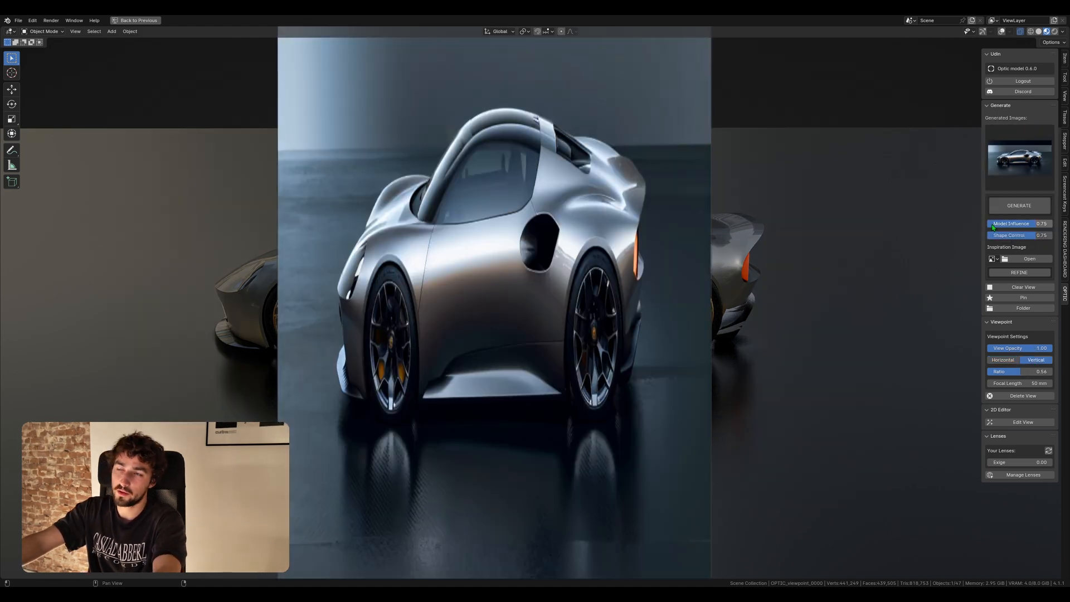
{"action": "left_click", "coordinate": [1019, 158]}
{"action": "left_click", "coordinate": [948, 220]}
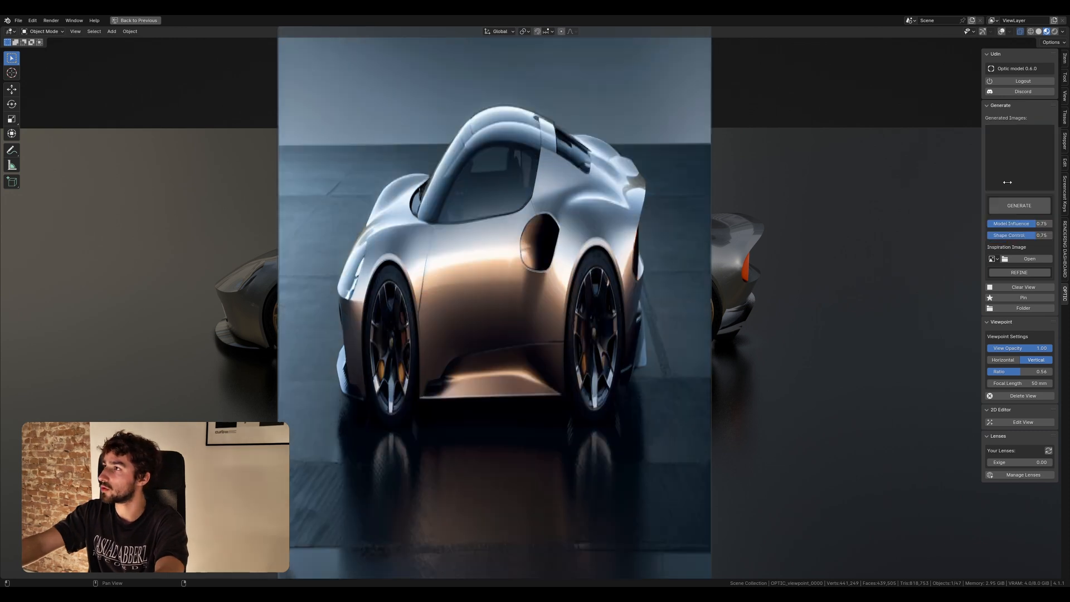
{"action": "left_click", "coordinate": [1014, 361]}
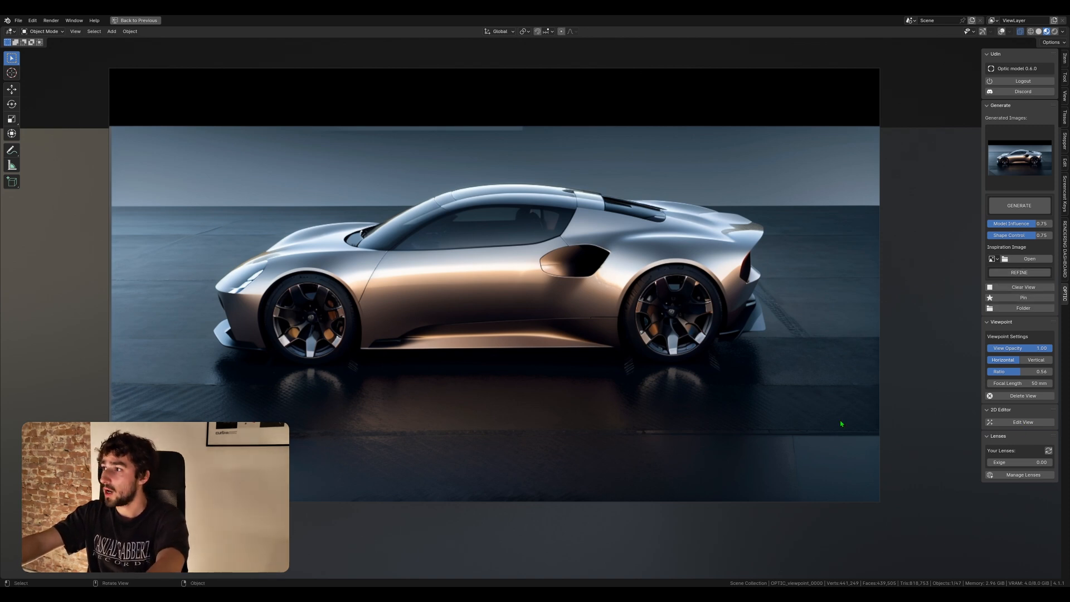
{"action": "left_click", "coordinate": [1027, 423]}
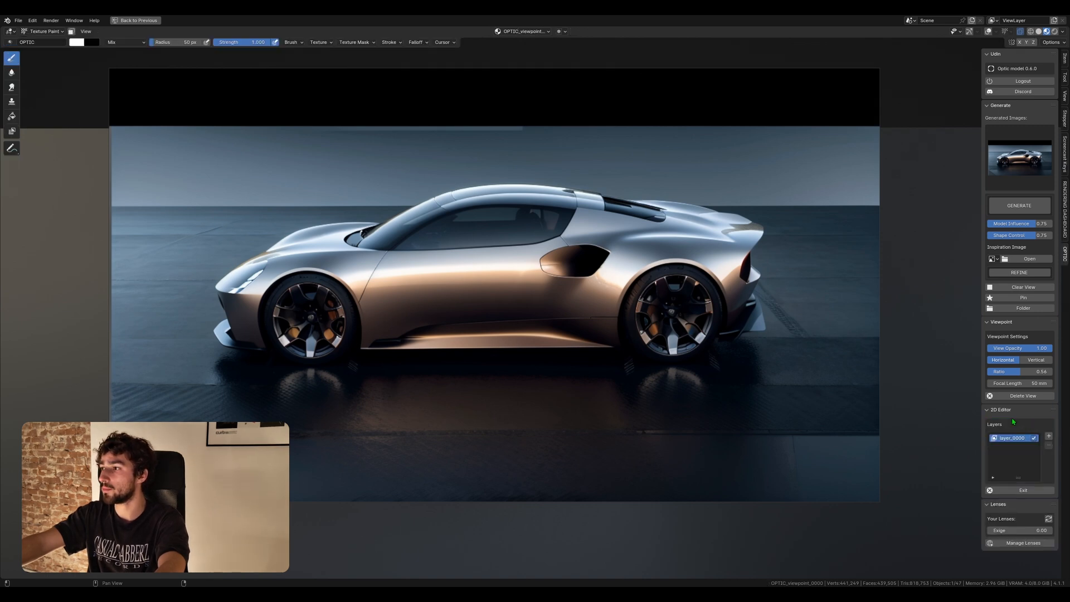
{"action": "left_click", "coordinate": [1025, 490]}
{"action": "key", "text": "q"}
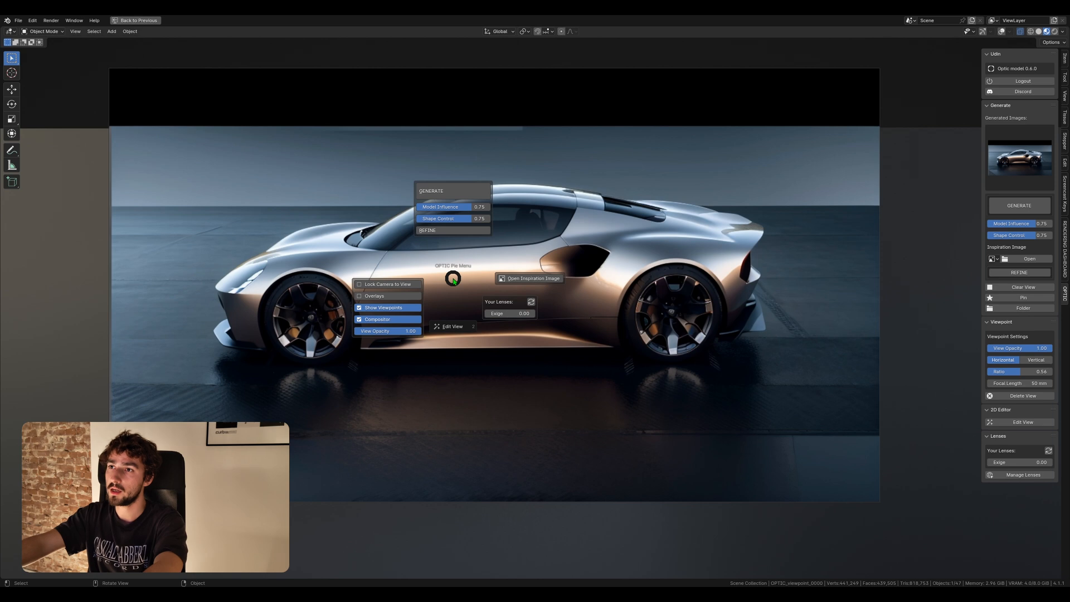
{"action": "key", "text": "Escape"}
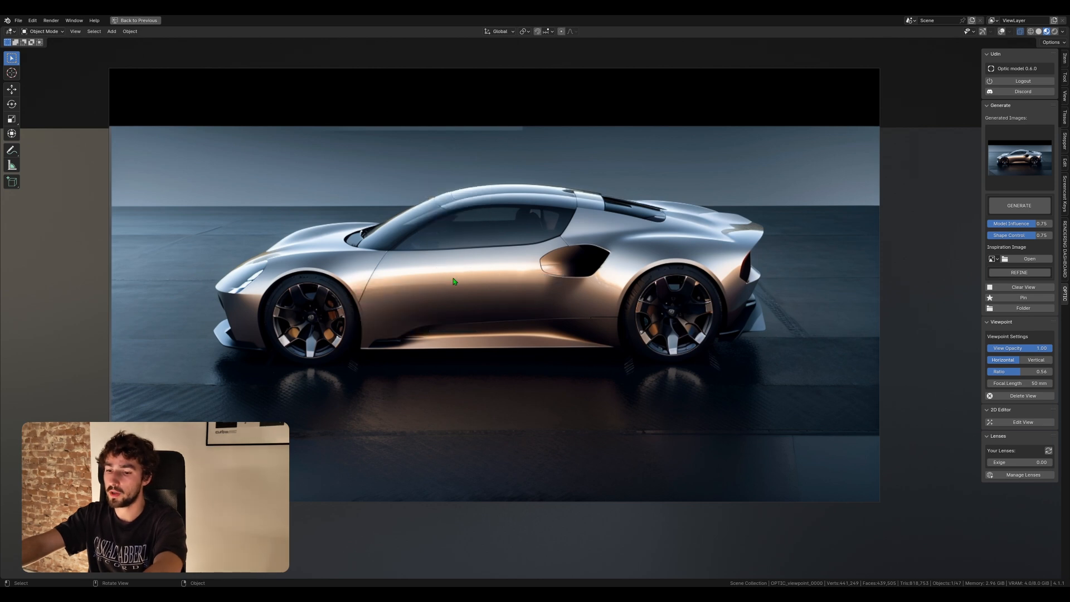
Step: Start editing the viewpoint image in the 2D Editor and paint broad white strokes across the car's side with the 50 px brush
{"action": "key", "text": "q"}
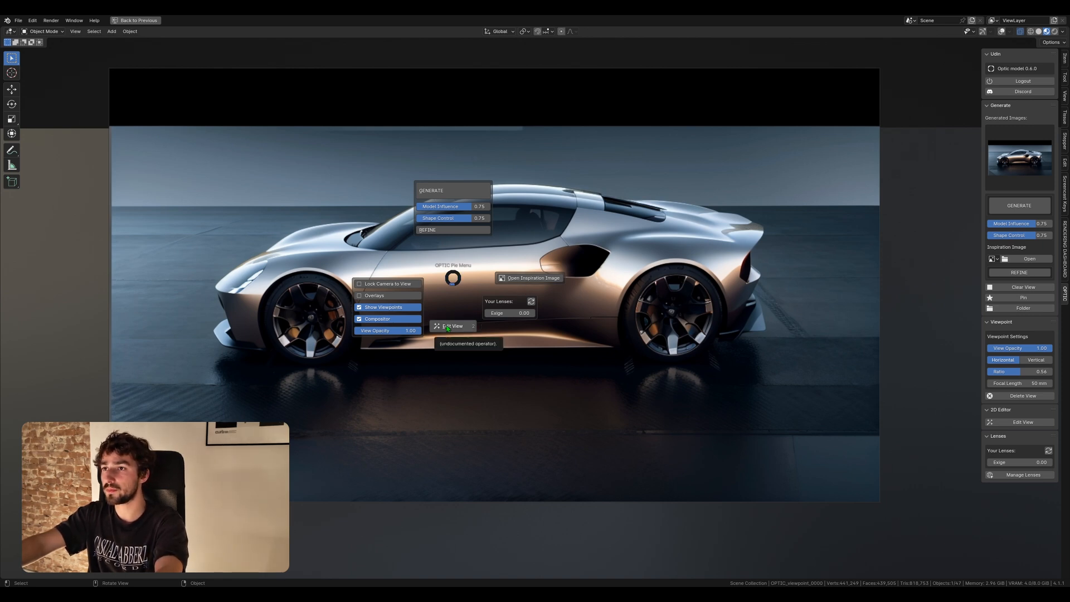
{"action": "left_click", "coordinate": [449, 326]}
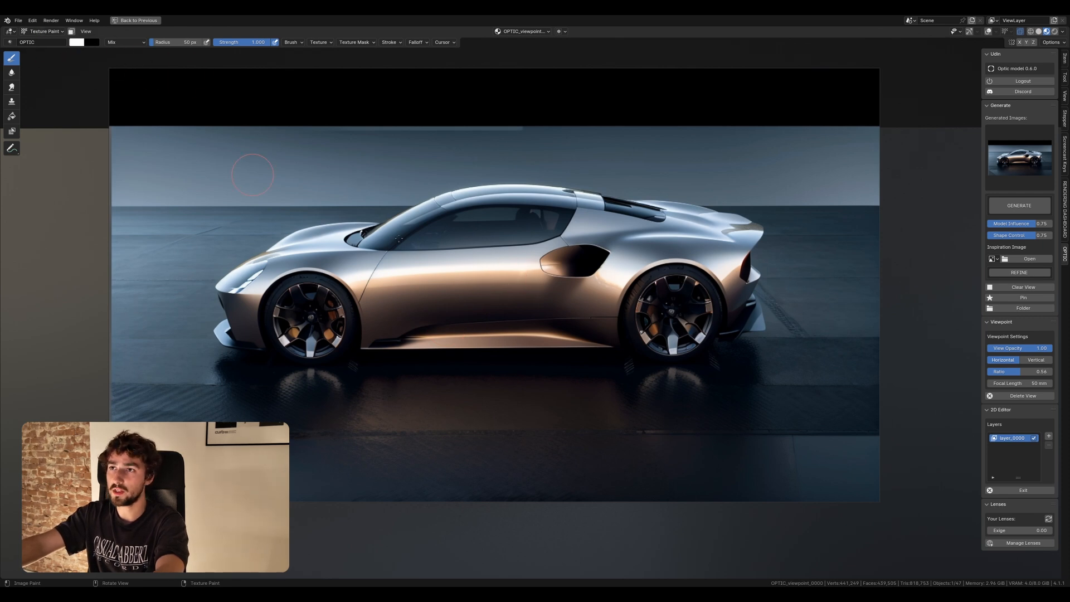
{"action": "key", "text": "q"}
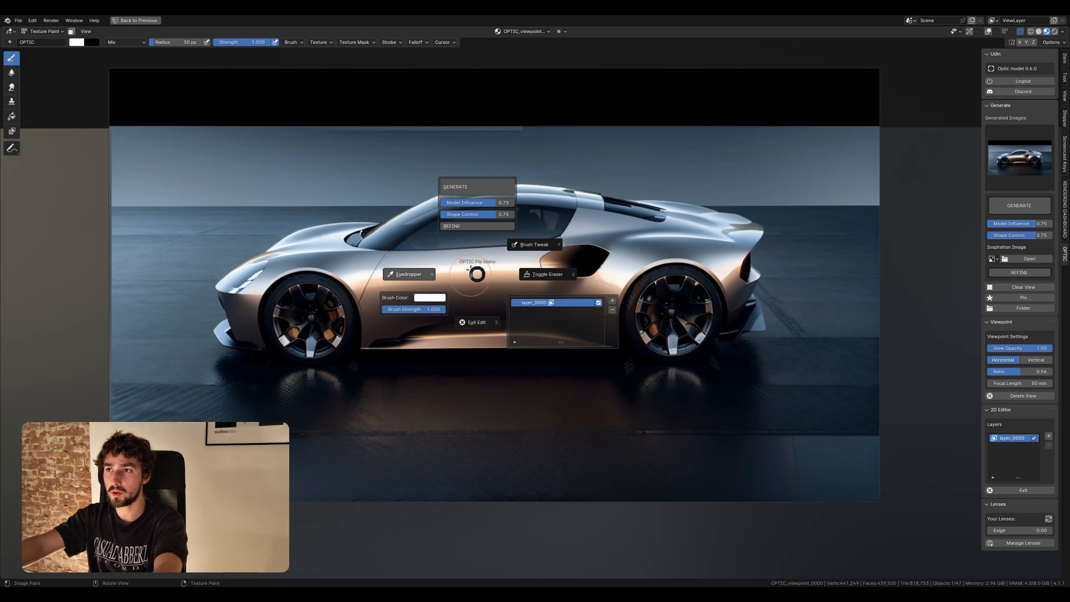
{"action": "left_click", "coordinate": [477, 273]}
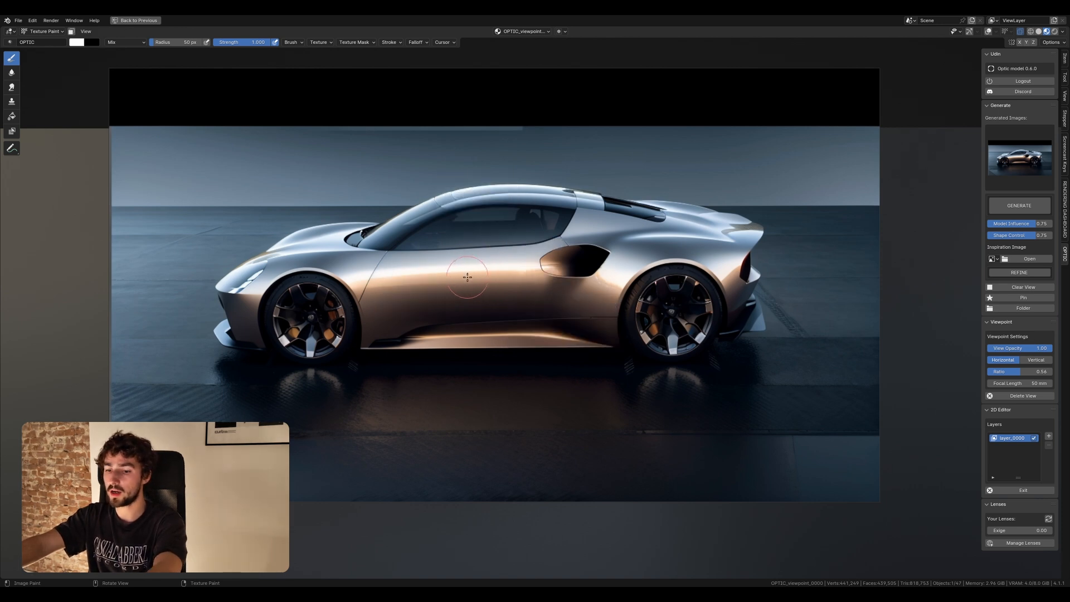
{"action": "key", "text": "q"}
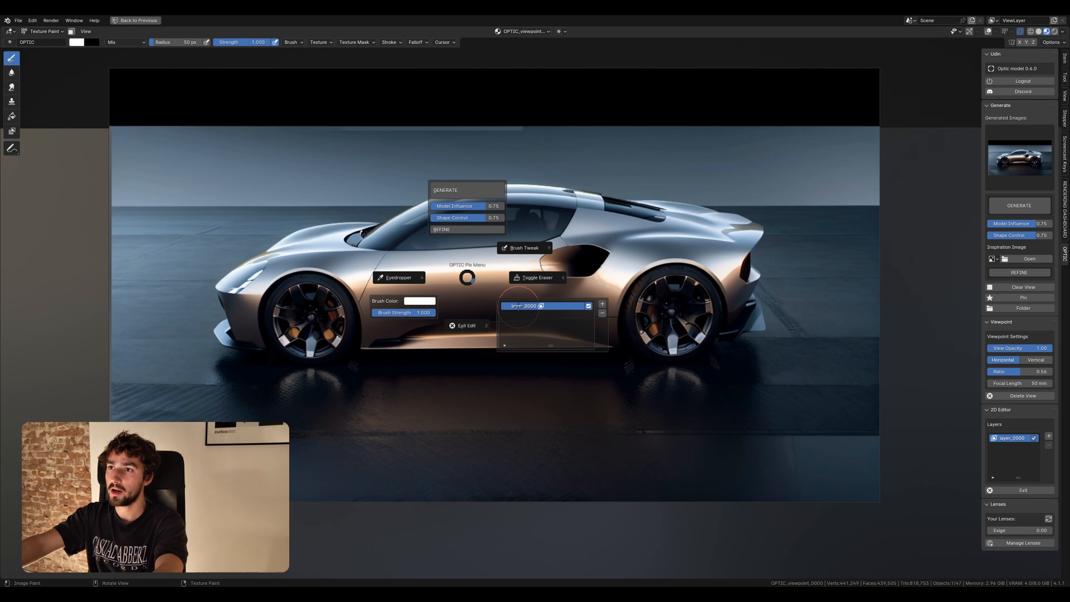
{"action": "left_click", "coordinate": [468, 278]}
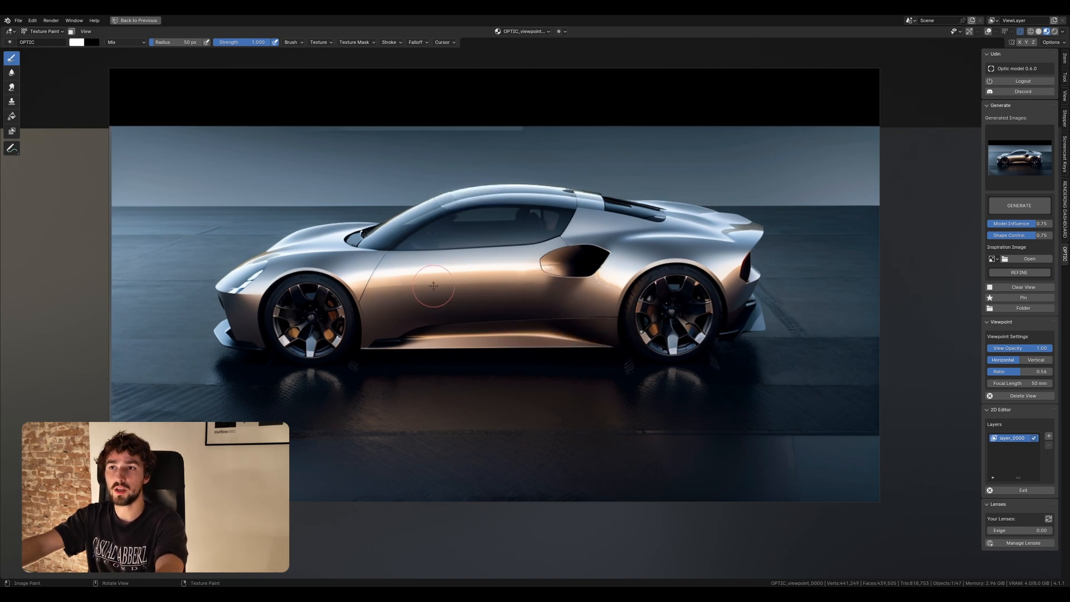
{"action": "mouse_move", "coordinate": [415, 304]}
{"action": "left_mouse_down"}
{"action": "mouse_move", "coordinate": [395, 299]}
{"action": "mouse_move", "coordinate": [518, 309]}
{"action": "mouse_move", "coordinate": [635, 298]}
{"action": "mouse_move", "coordinate": [346, 312]}
{"action": "mouse_move", "coordinate": [708, 273]}
{"action": "mouse_move", "coordinate": [453, 252]}
{"action": "left_mouse_up"}
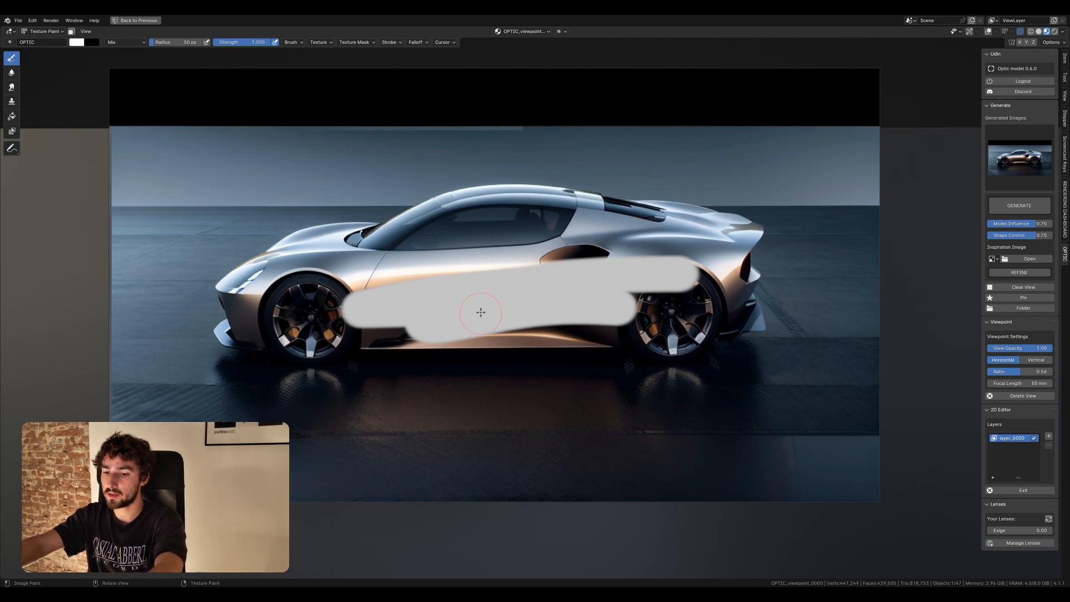
Step: Toggle the eraser on and erase the white strokes from the car's side
{"action": "key", "text": "q"}
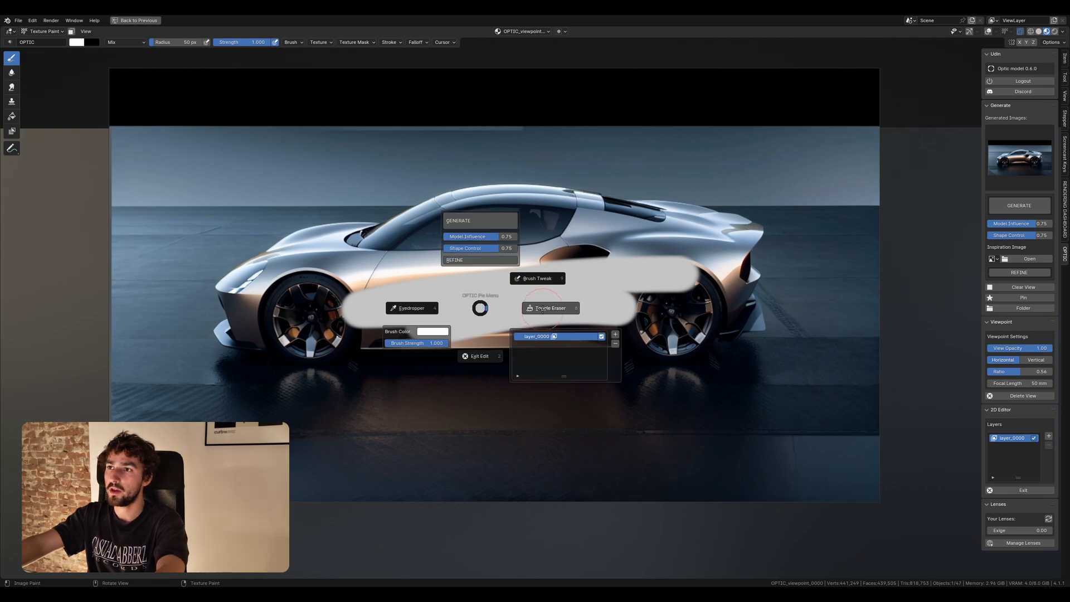
{"action": "left_click", "coordinate": [543, 309]}
{"action": "mouse_move", "coordinate": [333, 304]}
{"action": "left_mouse_down"}
{"action": "mouse_move", "coordinate": [363, 336]}
{"action": "mouse_move", "coordinate": [535, 278]}
{"action": "mouse_move", "coordinate": [693, 268]}
{"action": "left_mouse_up"}
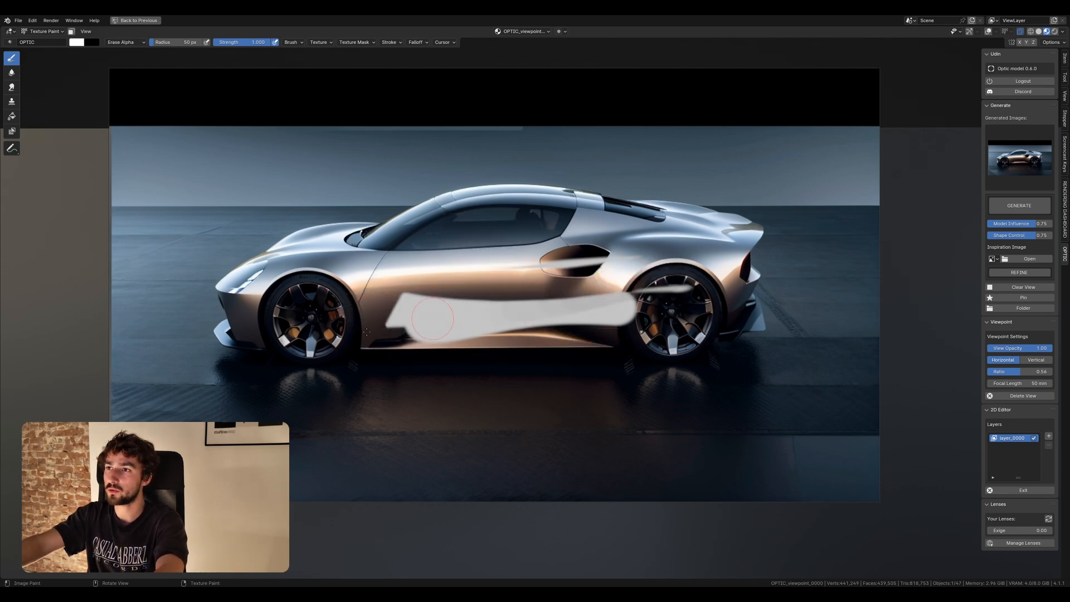
{"action": "mouse_move", "coordinate": [366, 332]}
{"action": "left_mouse_down"}
{"action": "mouse_move", "coordinate": [613, 312]}
{"action": "mouse_move", "coordinate": [558, 317]}
{"action": "mouse_move", "coordinate": [591, 306]}
{"action": "mouse_move", "coordinate": [597, 259]}
{"action": "mouse_move", "coordinate": [524, 267]}
{"action": "mouse_move", "coordinate": [632, 300]}
{"action": "left_mouse_up"}
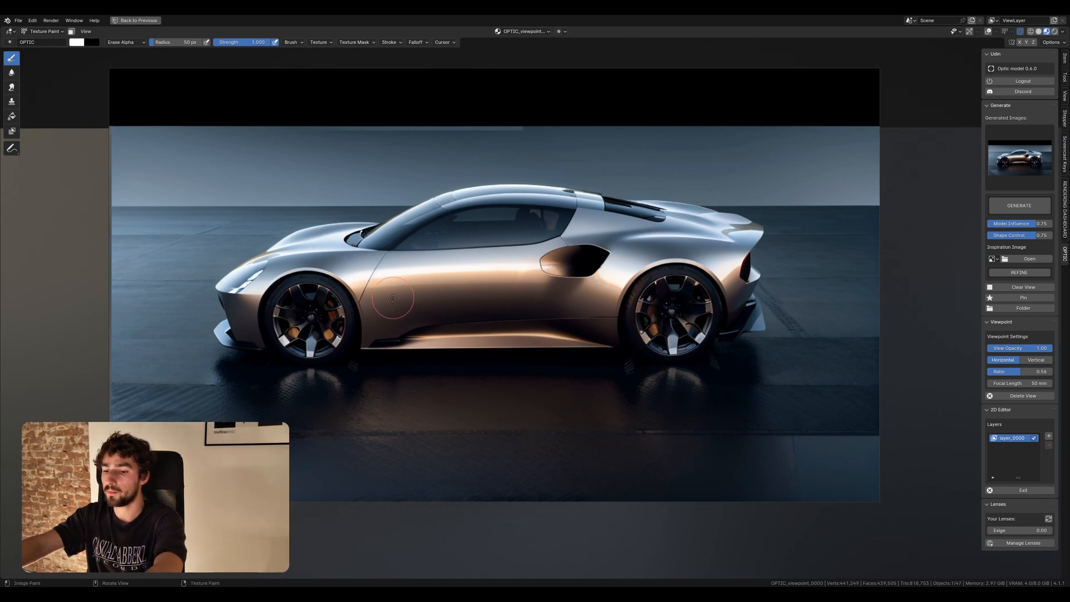
Step: Return to painting, paint a white patch over the car's door, and continue with strokes across the side on a newly added layer
{"action": "key", "text": "q"}
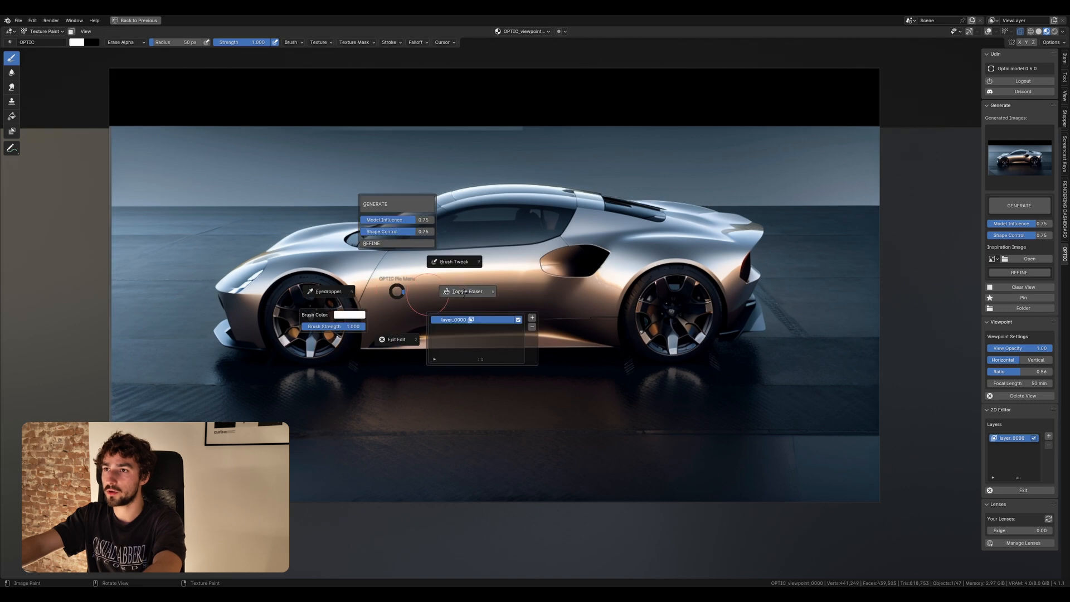
{"action": "left_click", "coordinate": [461, 291]}
{"action": "mouse_move", "coordinate": [378, 276]}
{"action": "left_mouse_down"}
{"action": "mouse_move", "coordinate": [393, 268]}
{"action": "mouse_move", "coordinate": [540, 329]}
{"action": "left_mouse_up"}
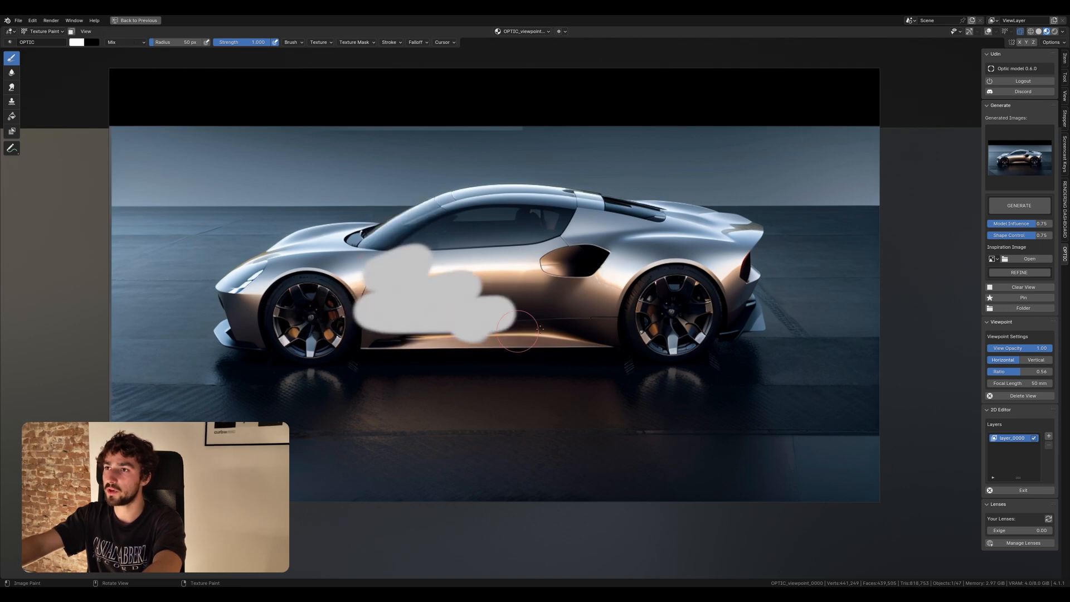
{"action": "left_click", "coordinate": [1048, 436]}
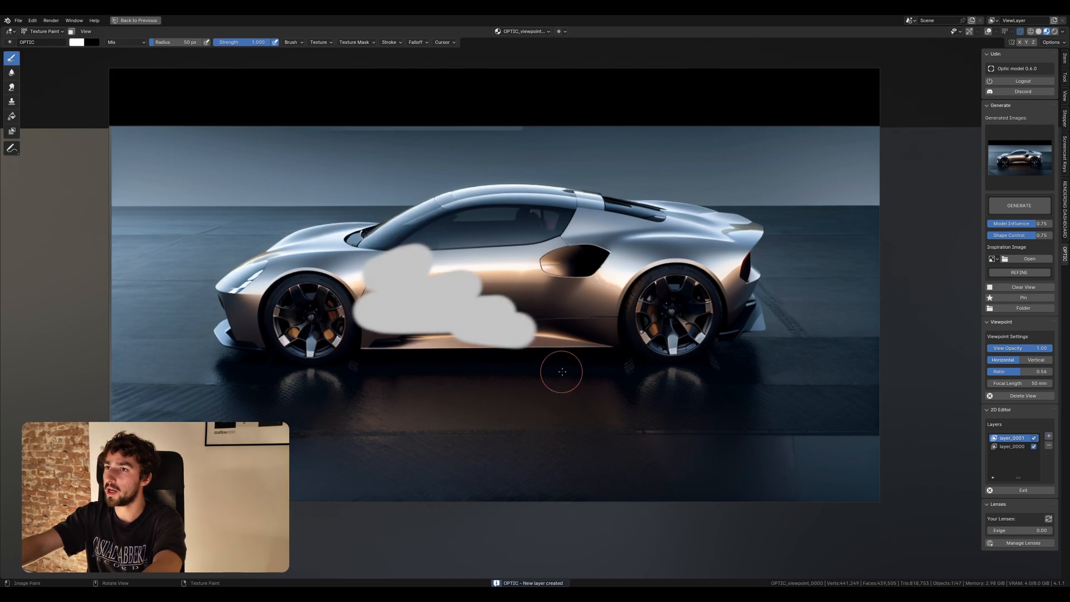
{"action": "mouse_move", "coordinate": [446, 234]}
{"action": "left_mouse_down"}
{"action": "mouse_move", "coordinate": [502, 293]}
{"action": "mouse_move", "coordinate": [711, 312]}
{"action": "left_mouse_up"}
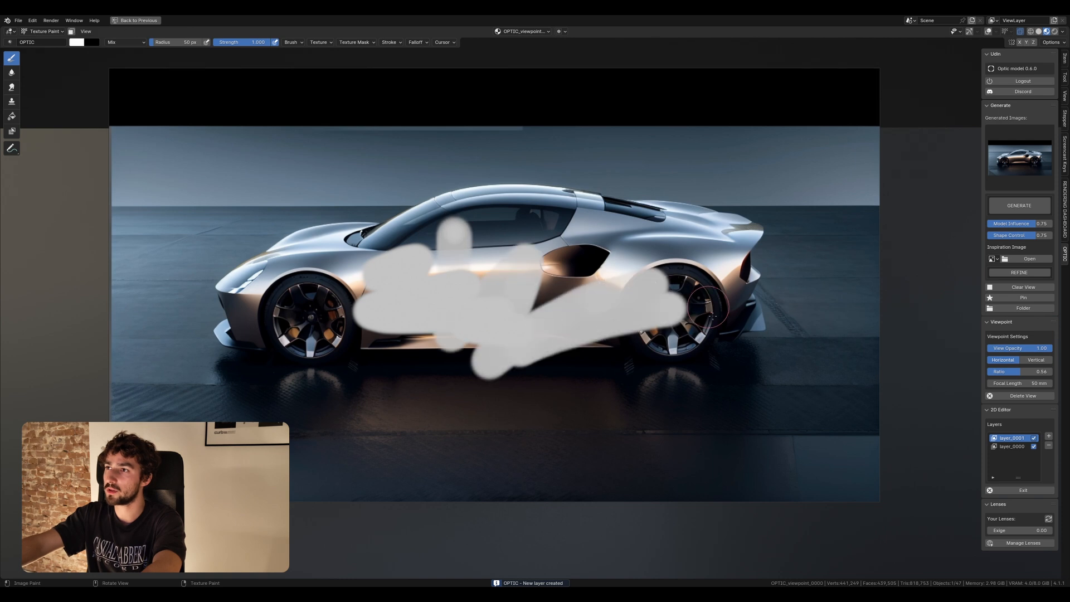
Step: Toggle the visibility of layer_0001 and layer_0000 to compare the image with and without them, leaving both shown
{"action": "left_click", "coordinate": [1032, 438]}
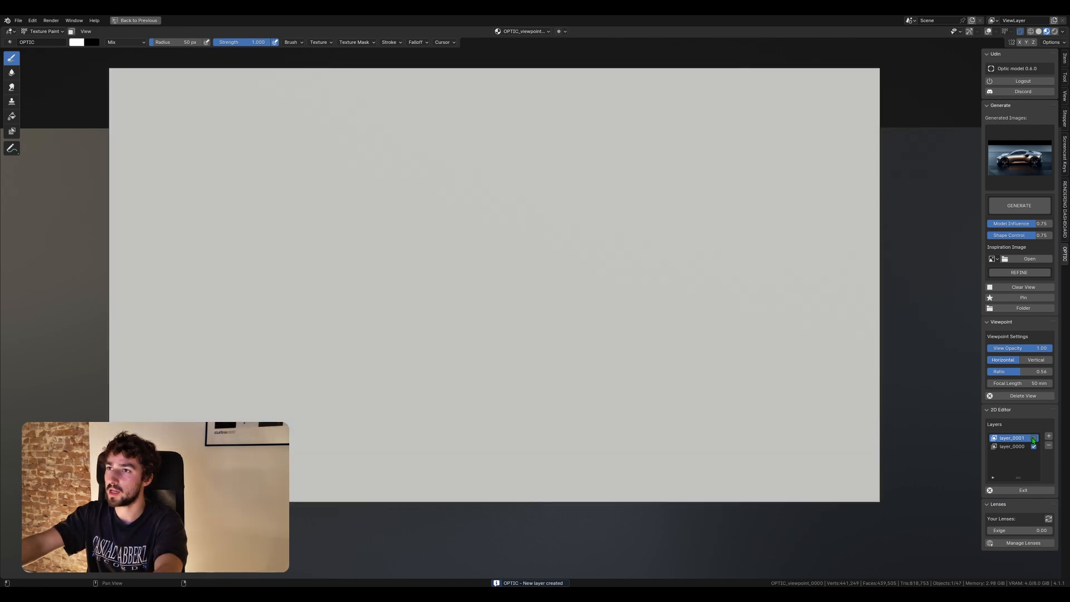
{"action": "left_click", "coordinate": [1033, 438]}
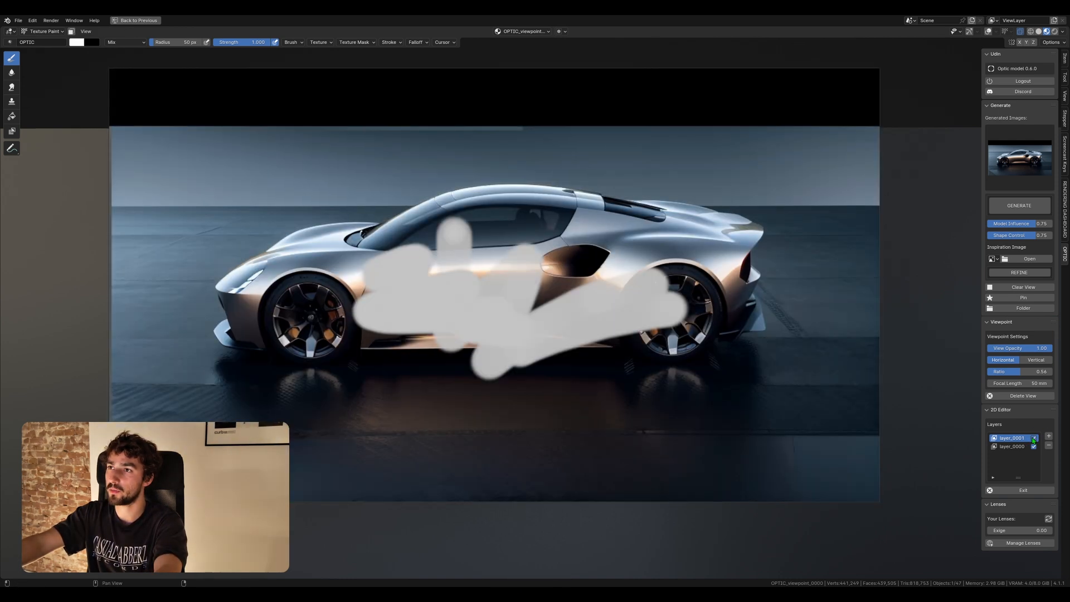
{"action": "left_click", "coordinate": [1032, 438]}
{"action": "left_click", "coordinate": [1034, 447]}
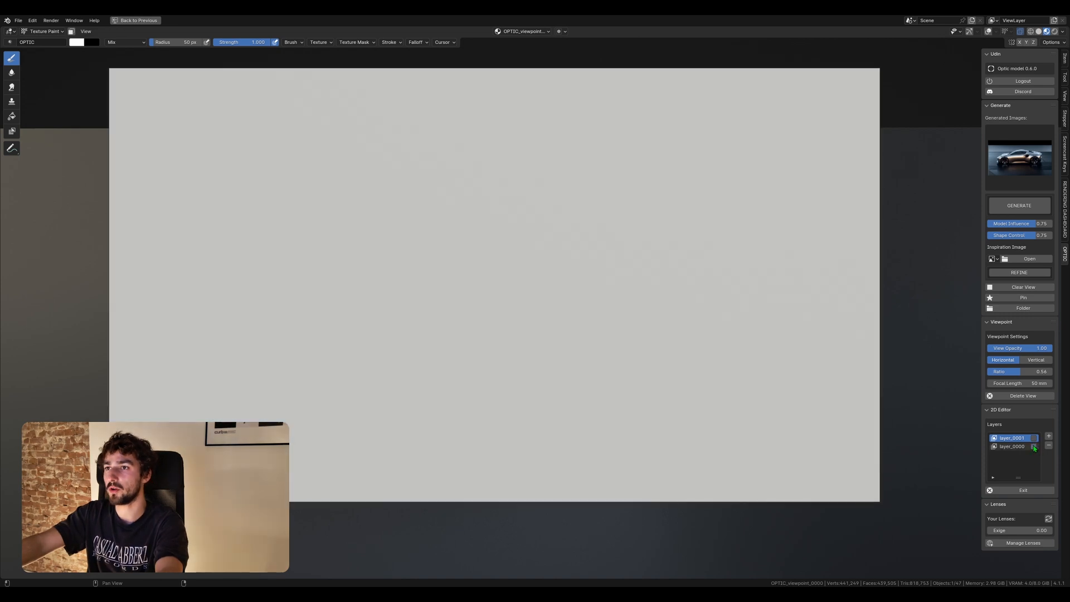
{"action": "left_click", "coordinate": [1034, 438]}
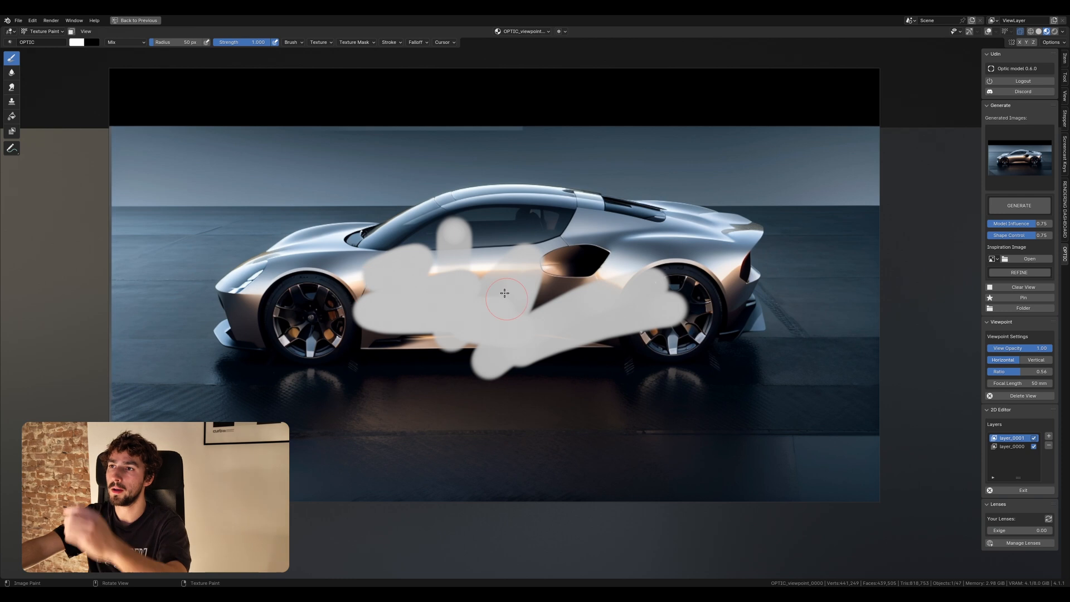
Step: Erase the white strokes painted on layer_0001, undoing the first eraser pass along the way
{"action": "key", "text": "e"}
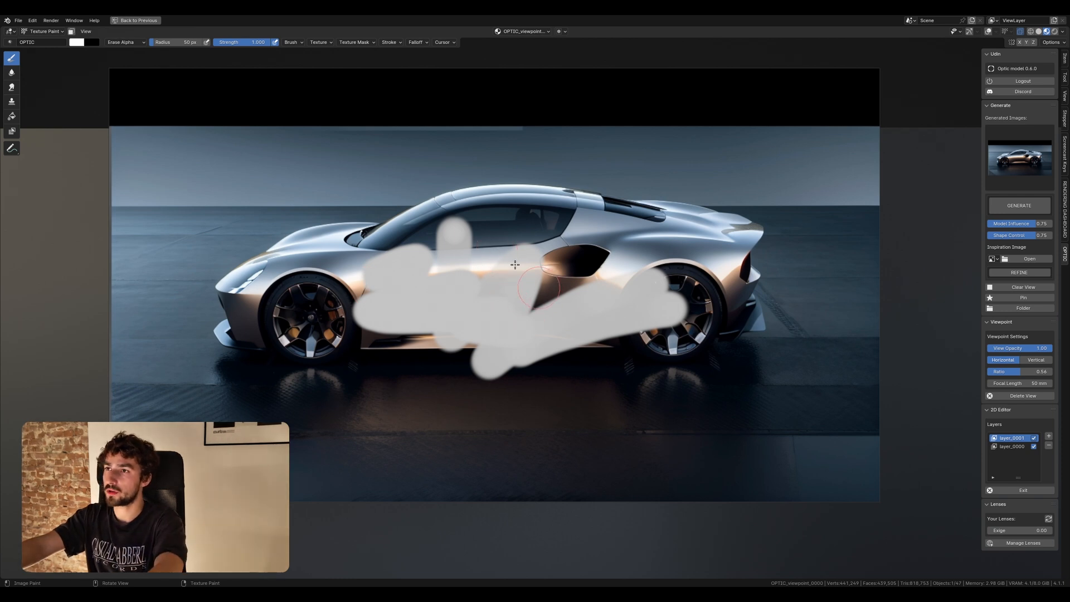
{"action": "left_click_drag", "start_coordinate": [484, 321], "coordinate": [681, 308]}
{"action": "key", "text": "ctrl+z"}
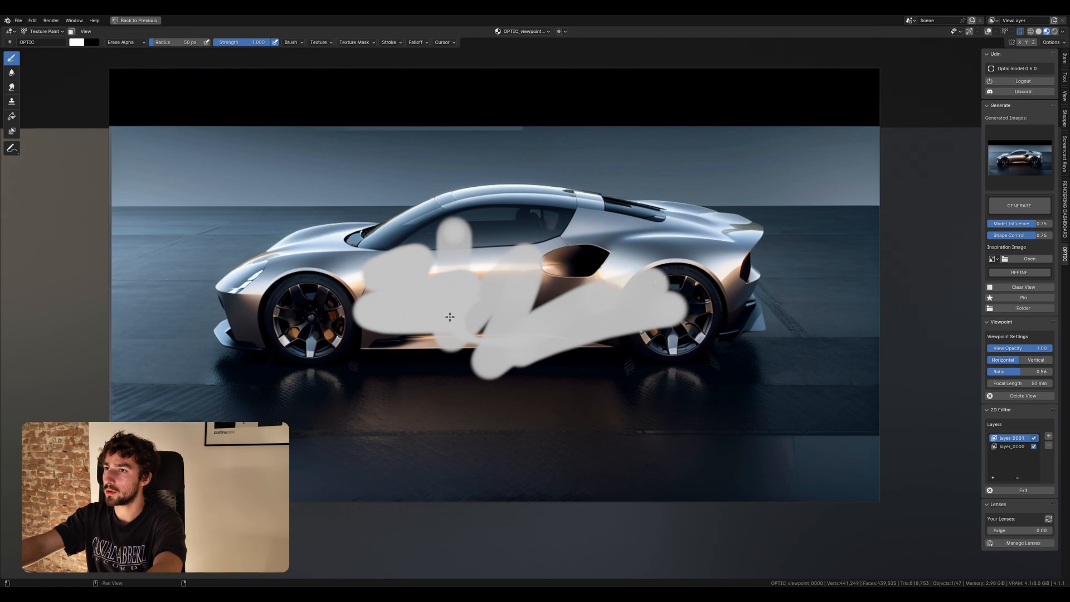
{"action": "mouse_move", "coordinate": [493, 304]}
{"action": "left_mouse_down"}
{"action": "mouse_move", "coordinate": [497, 319]}
{"action": "mouse_move", "coordinate": [528, 327]}
{"action": "mouse_move", "coordinate": [531, 306]}
{"action": "mouse_move", "coordinate": [593, 324]}
{"action": "mouse_move", "coordinate": [473, 373]}
{"action": "mouse_move", "coordinate": [452, 236]}
{"action": "mouse_move", "coordinate": [462, 188]}
{"action": "mouse_move", "coordinate": [477, 291]}
{"action": "left_mouse_up"}
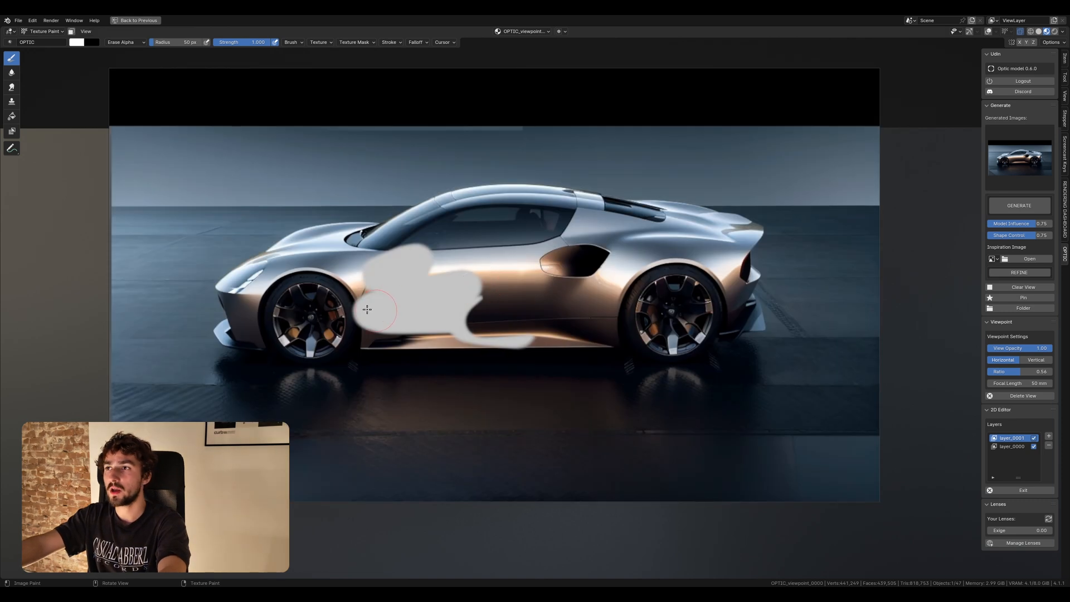
Step: Display the generated image of the silver car with the warm grey backdrop in the viewpoint
{"action": "middle_click_drag", "start_coordinate": [403, 309], "coordinate": [420, 329], "text": "shift"}
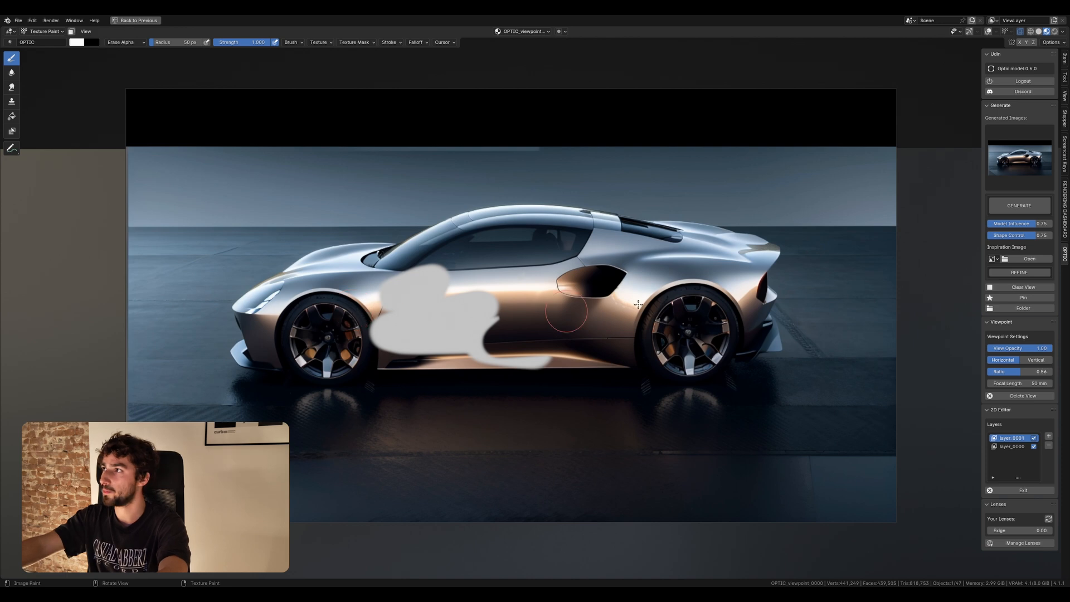
{"action": "left_click", "coordinate": [1020, 158]}
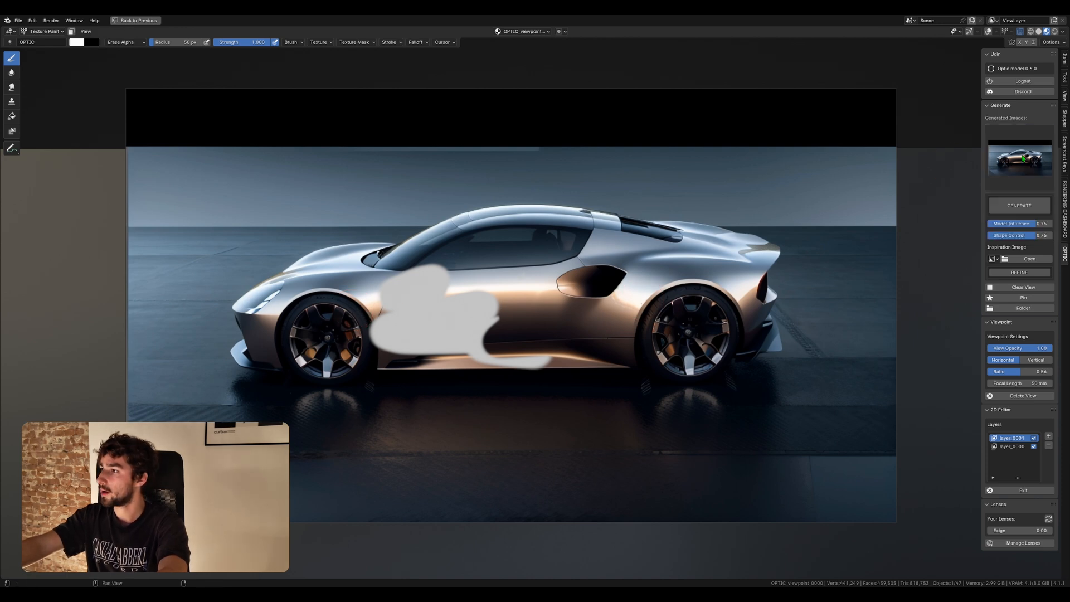
{"action": "left_click", "coordinate": [1023, 166]}
{"action": "left_click", "coordinate": [1031, 226]}
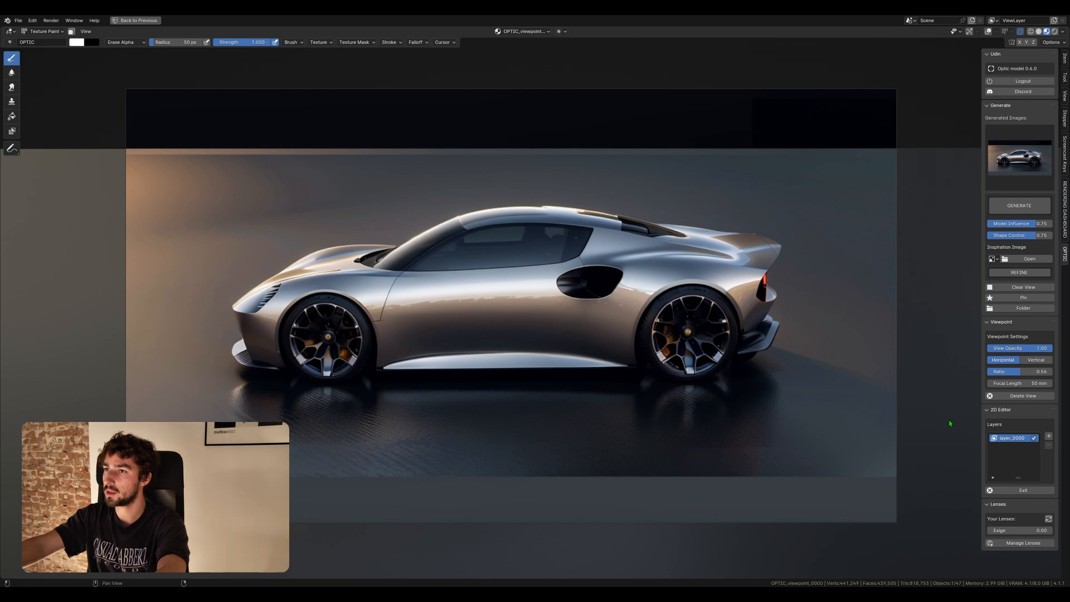
Step: Try enlarging the brush radius to 73 px with Brush Tweak
{"action": "key", "text": "q"}
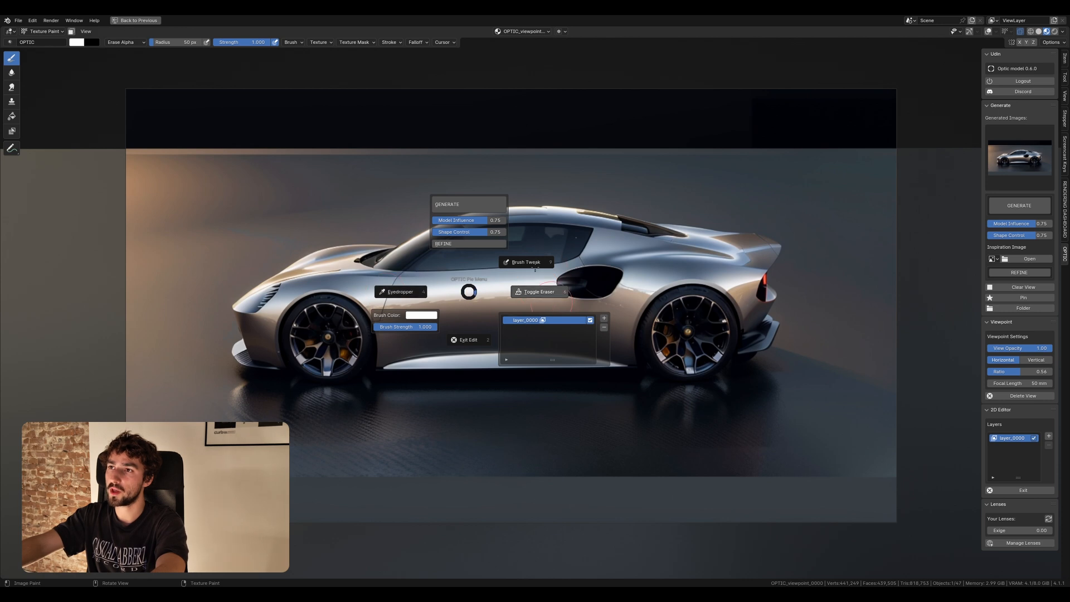
{"action": "left_click", "coordinate": [531, 263]}
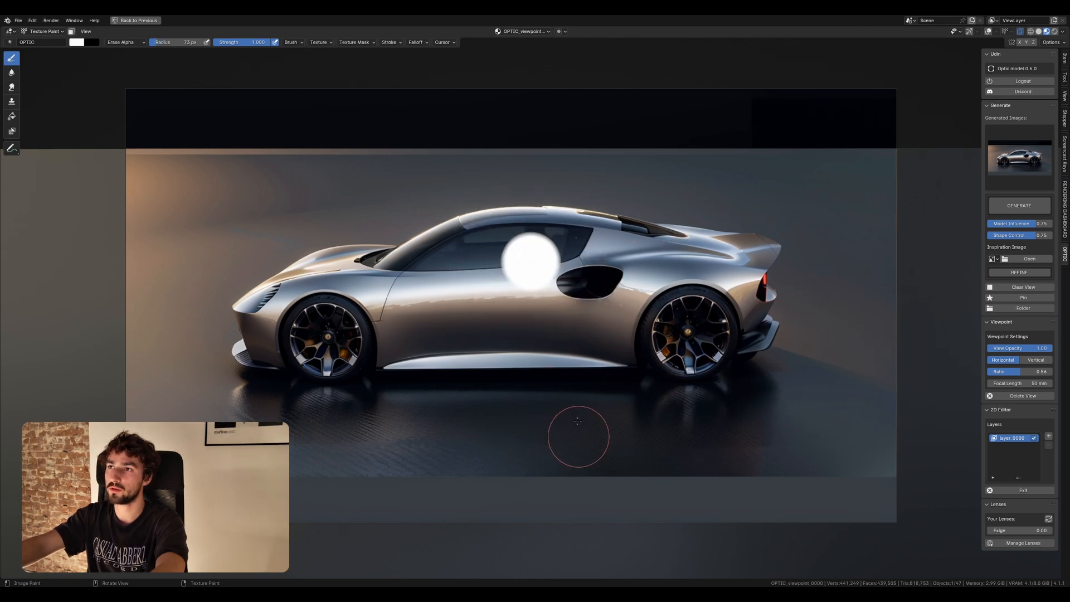
{"action": "left_click", "coordinate": [570, 412]}
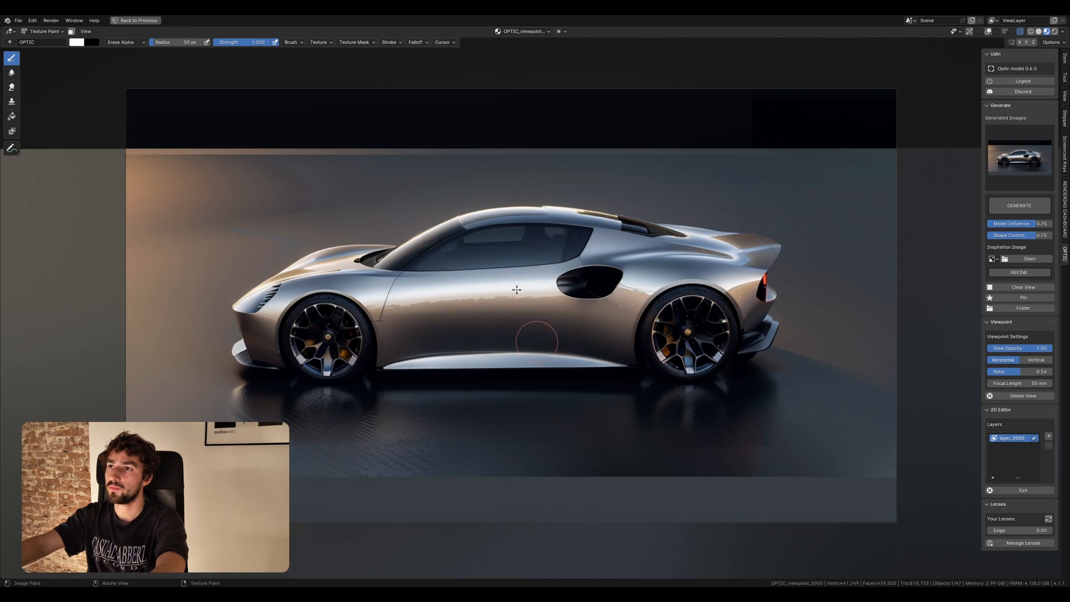
Step: Sample the light silver body colour from the car's door with the Eyedropper and paint a patch over the door with it
{"action": "key", "text": "q"}
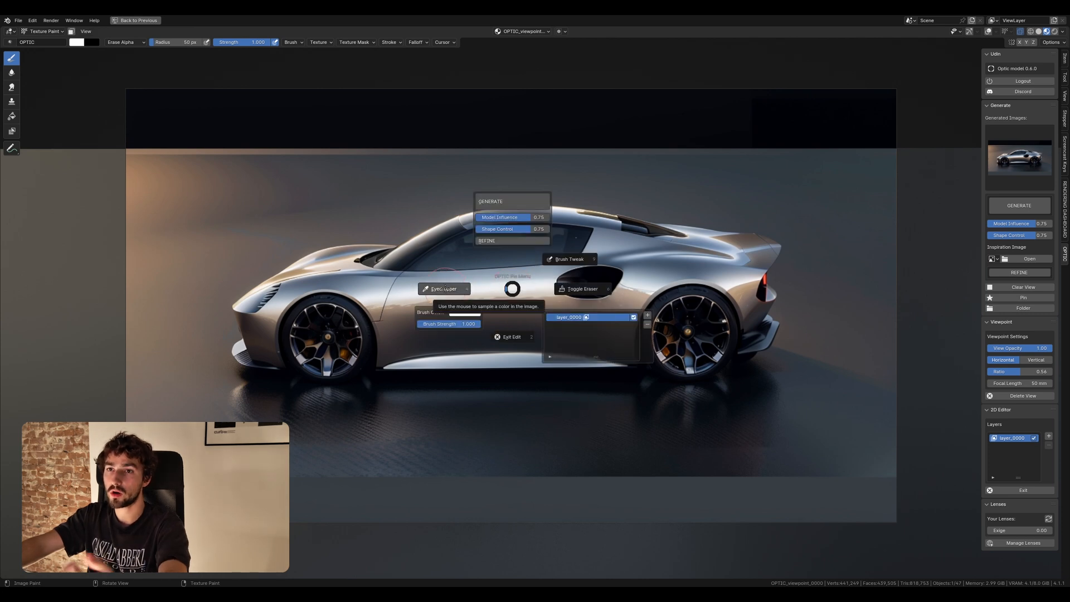
{"action": "left_click", "coordinate": [444, 288]}
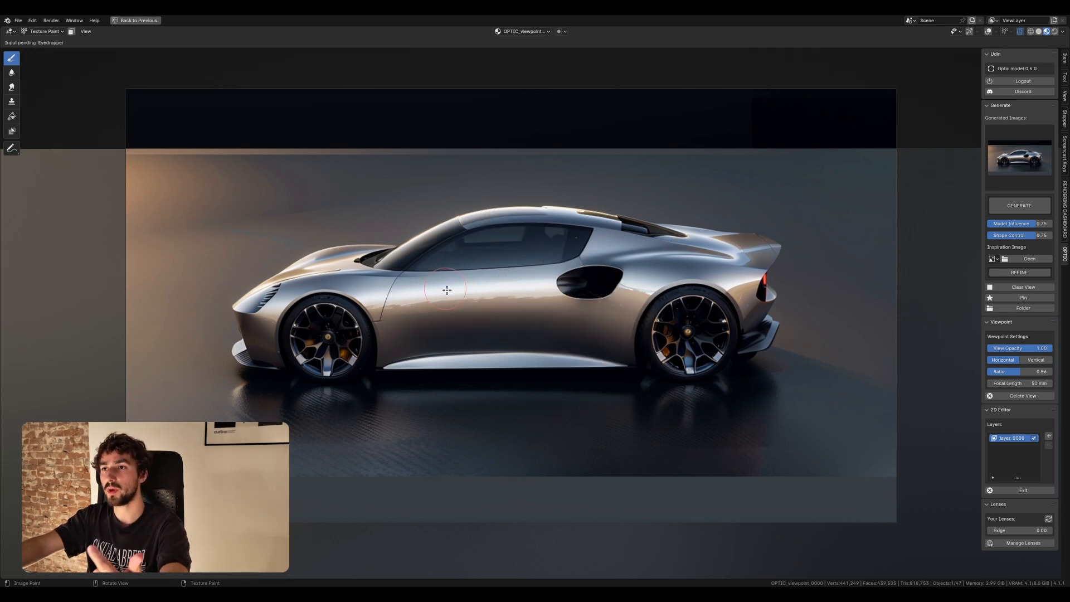
{"action": "left_click", "coordinate": [447, 289]}
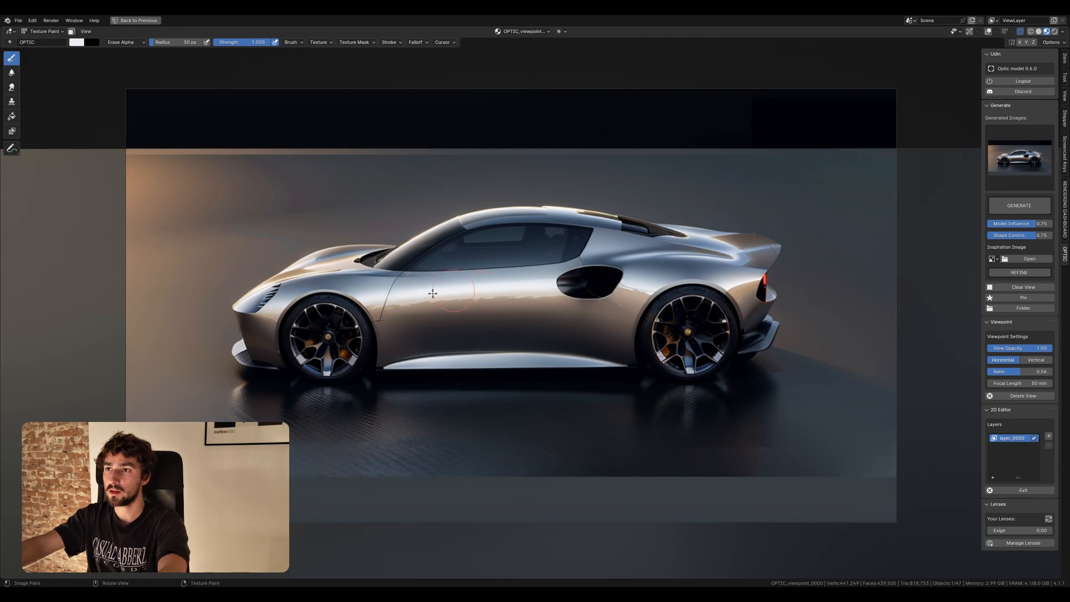
{"action": "key", "text": "q"}
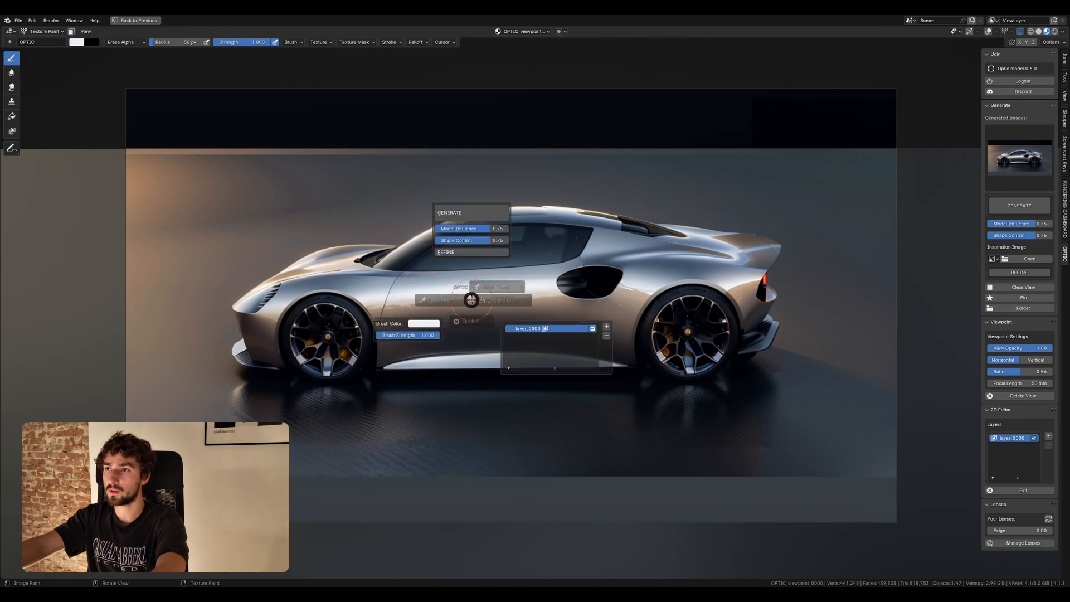
{"action": "left_click", "coordinate": [469, 296]}
{"action": "mouse_move", "coordinate": [430, 303]}
{"action": "left_mouse_down"}
{"action": "mouse_move", "coordinate": [545, 300]}
{"action": "mouse_move", "coordinate": [469, 314]}
{"action": "left_mouse_up"}
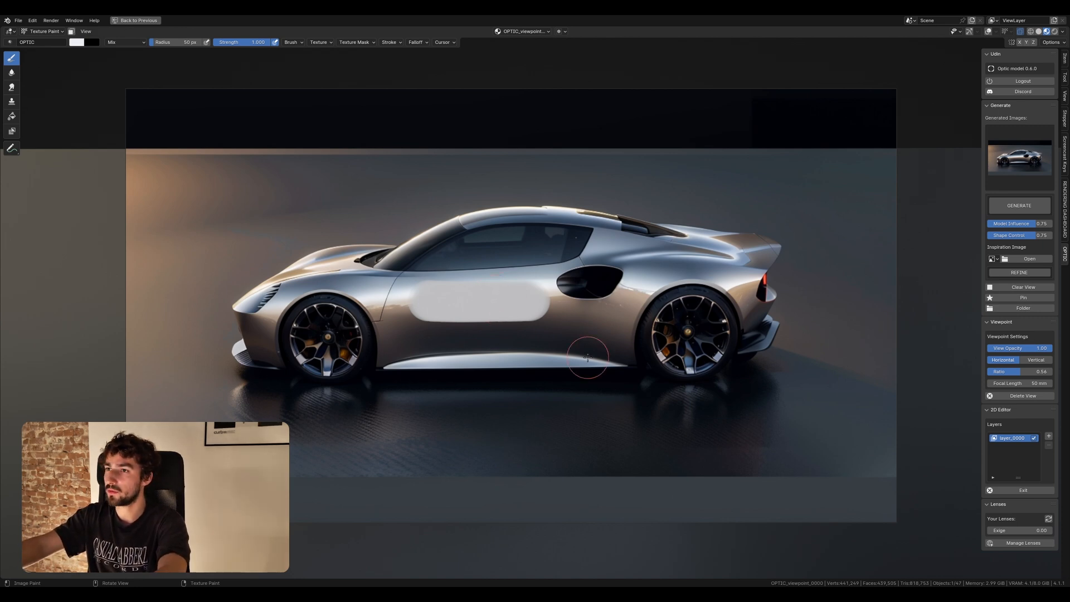
Step: Switch to the eraser and remove the light patch painted on the door
{"action": "key", "text": "w"}
{"action": "left_click", "coordinate": [569, 304]}
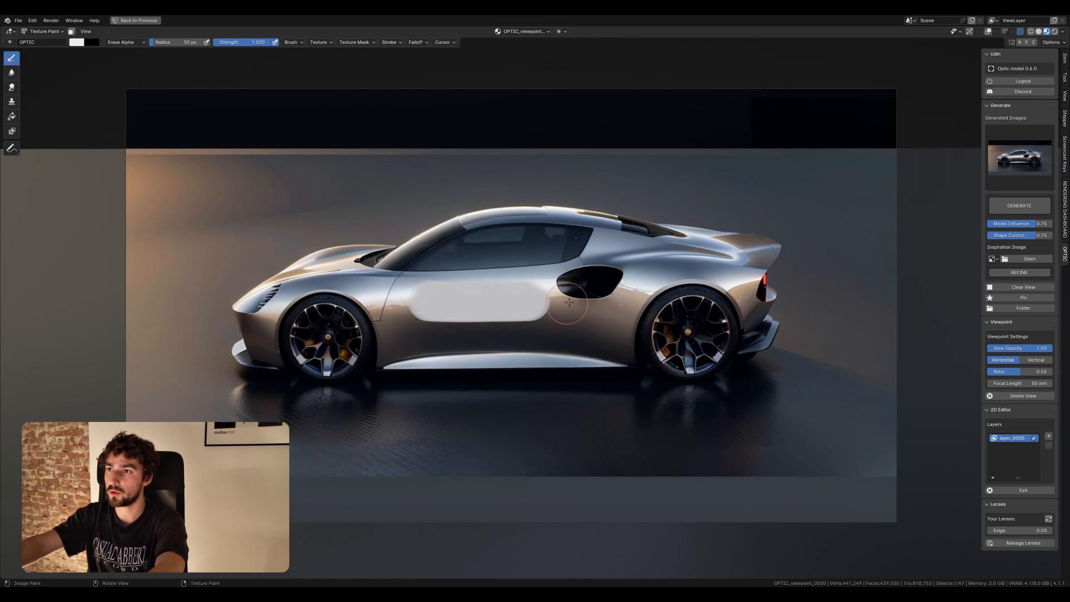
{"action": "mouse_move", "coordinate": [569, 302]}
{"action": "left_mouse_down"}
{"action": "mouse_move", "coordinate": [424, 304]}
{"action": "mouse_move", "coordinate": [557, 309]}
{"action": "left_mouse_up"}
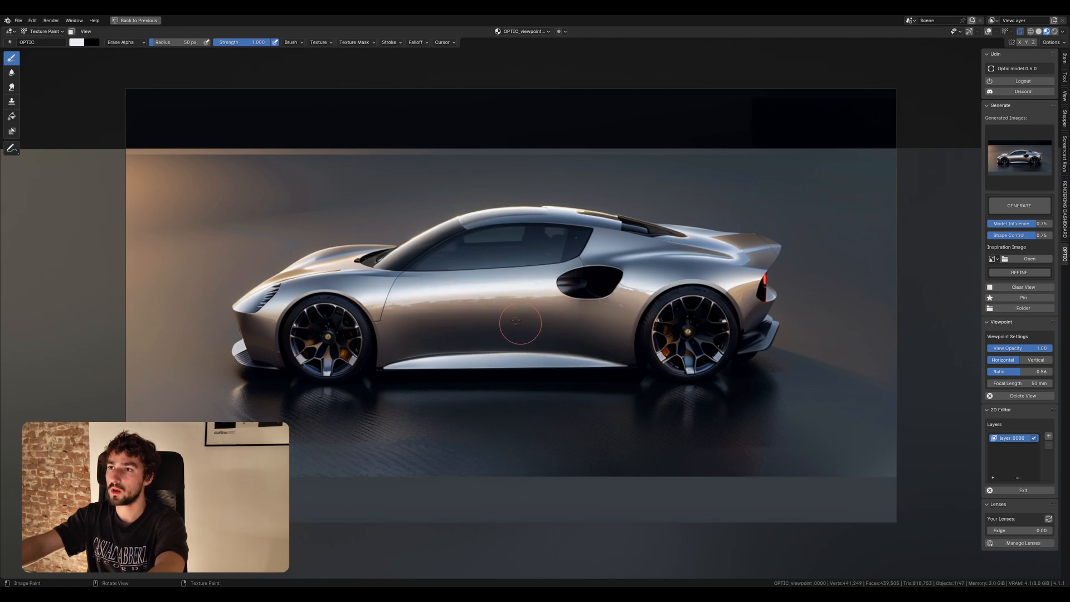
Step: Exit the 2D Editor, reopen the viewpoint for editing, and exit again to Object Mode
{"action": "key", "text": "w"}
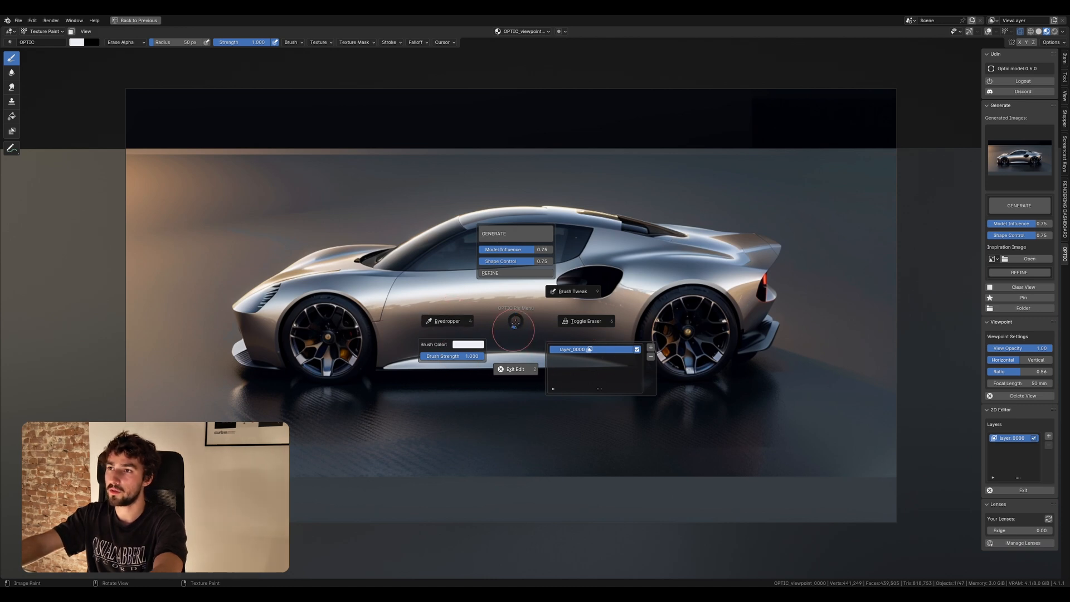
{"action": "left_click", "coordinate": [501, 339]}
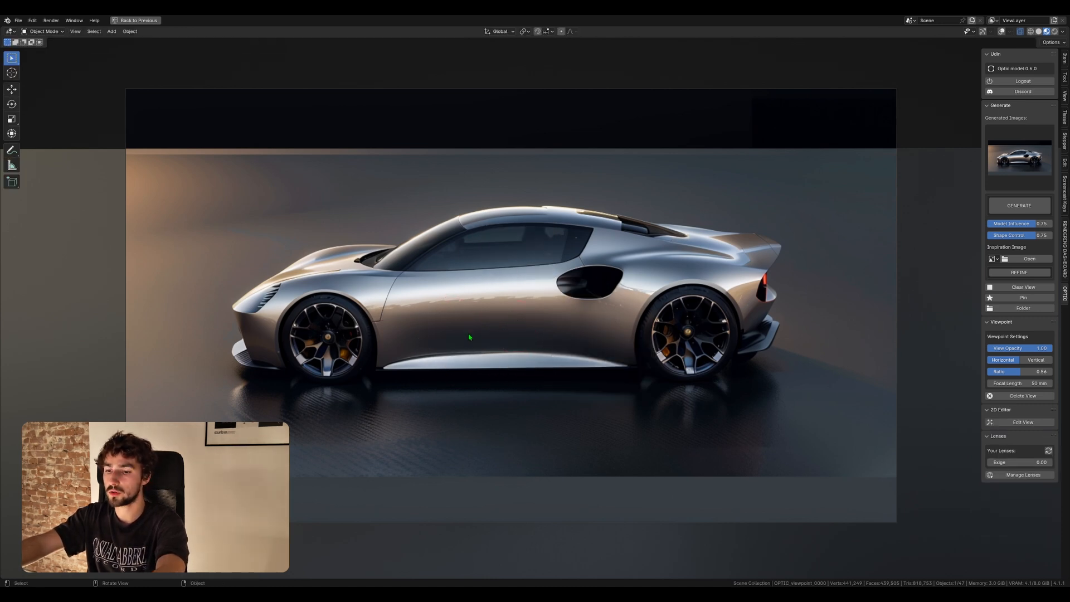
{"action": "key", "text": "q"}
{"action": "left_click", "coordinate": [470, 367]}
{"action": "key", "text": "q"}
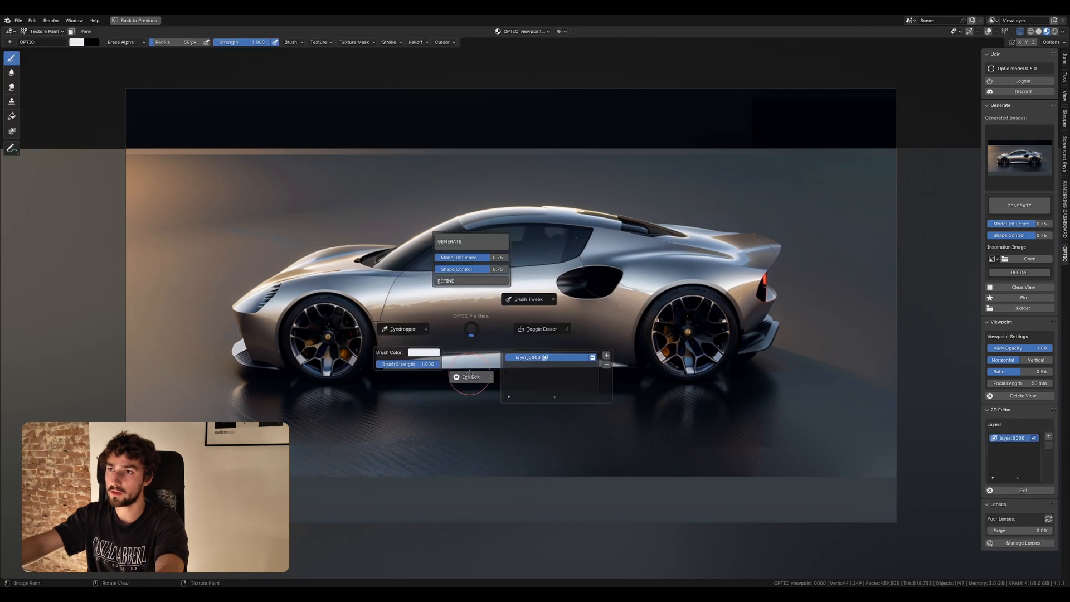
{"action": "left_click", "coordinate": [469, 377]}
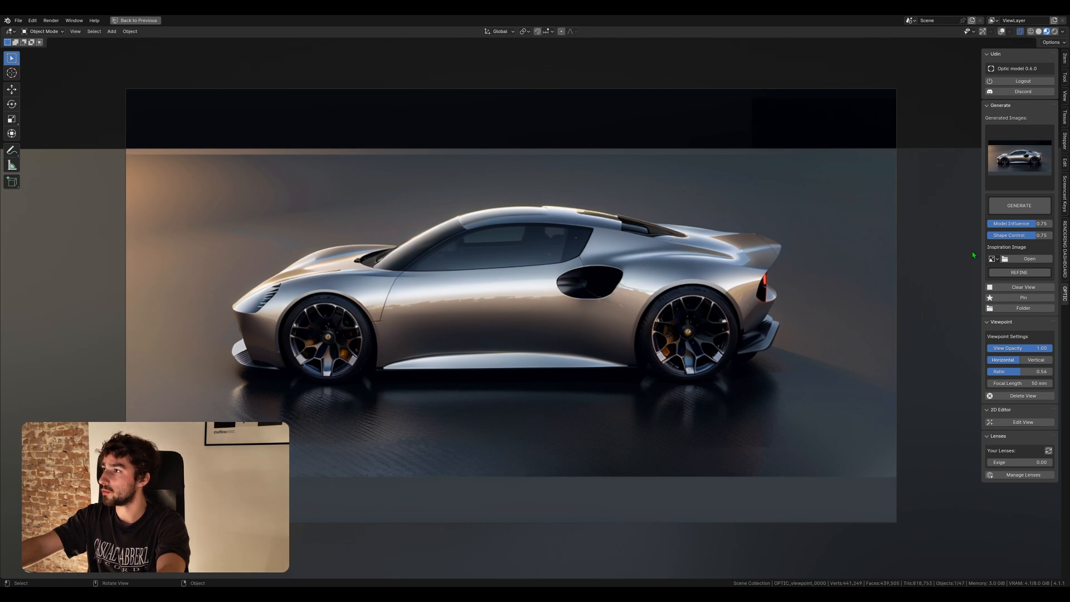
{"action": "left_click", "coordinate": [1009, 287]}
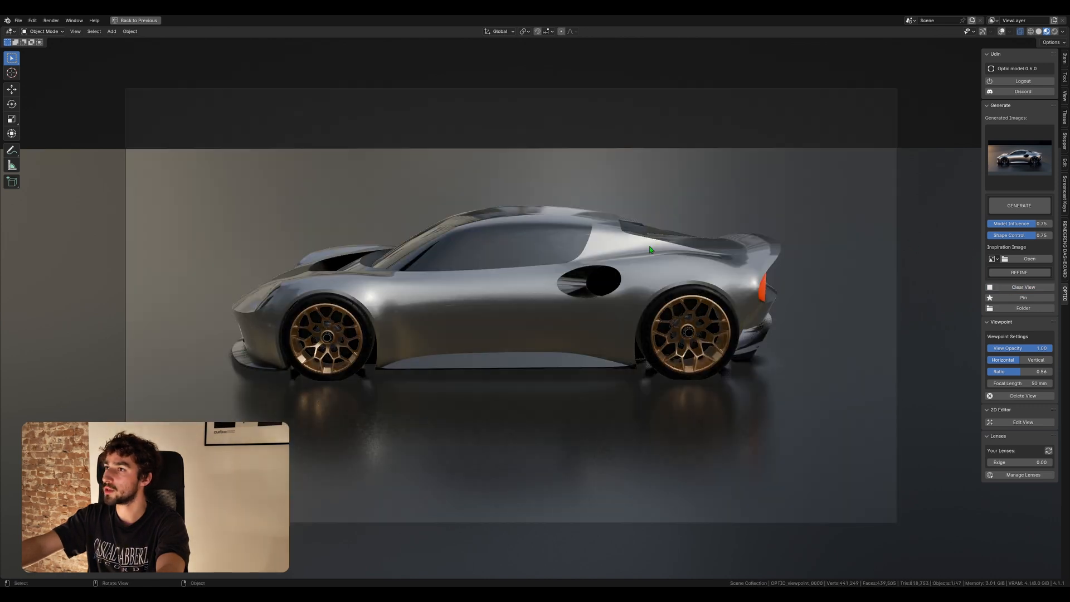
{"action": "left_click", "coordinate": [1031, 261]}
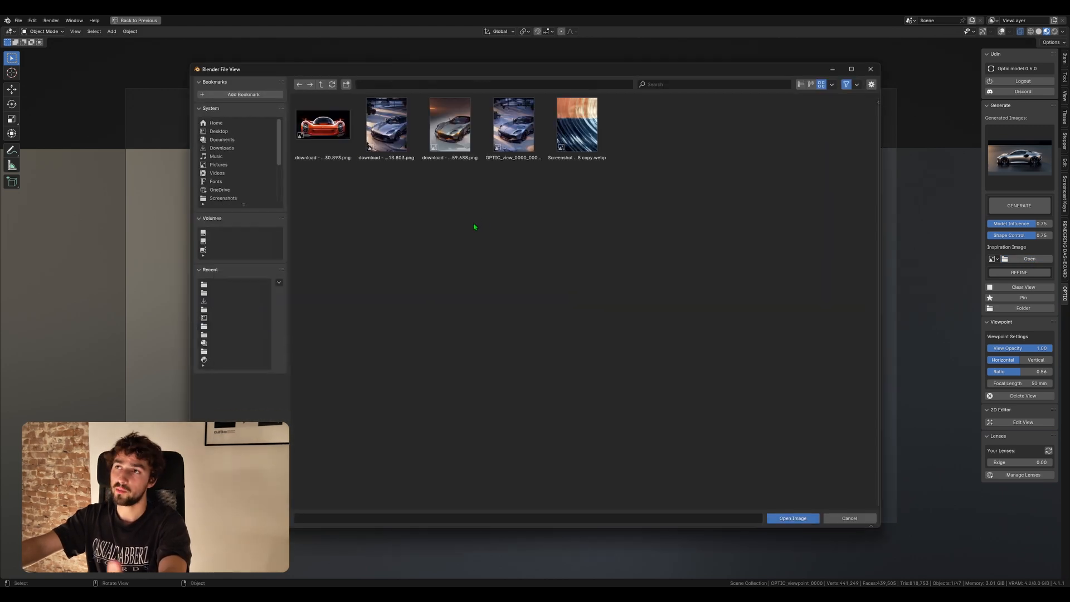
{"action": "left_click", "coordinate": [577, 127]}
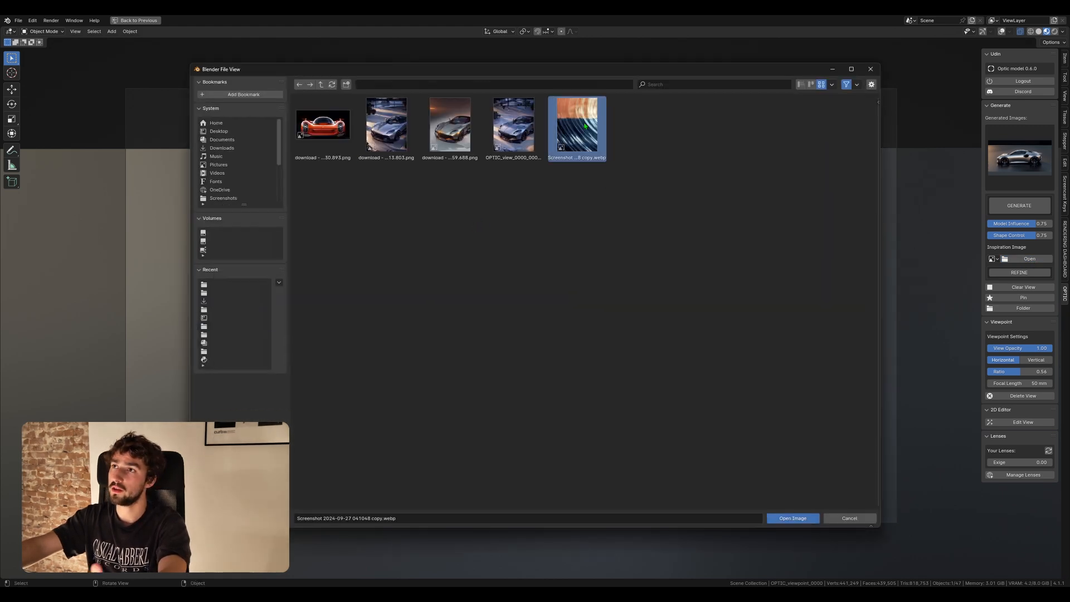
{"action": "left_click", "coordinate": [789, 518]}
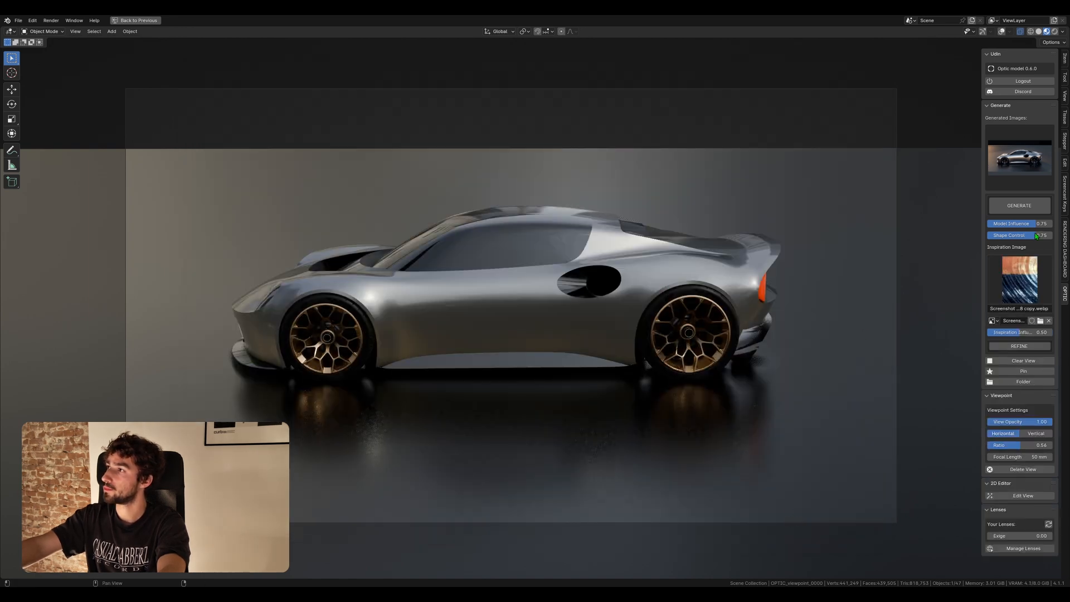
Step: Generate an image with Shape Control at 1.00, and after clearing the view generate another with the Exige lens at 0.26
{"action": "left_click_drag", "start_coordinate": [1036, 236], "coordinate": [1051, 235]}
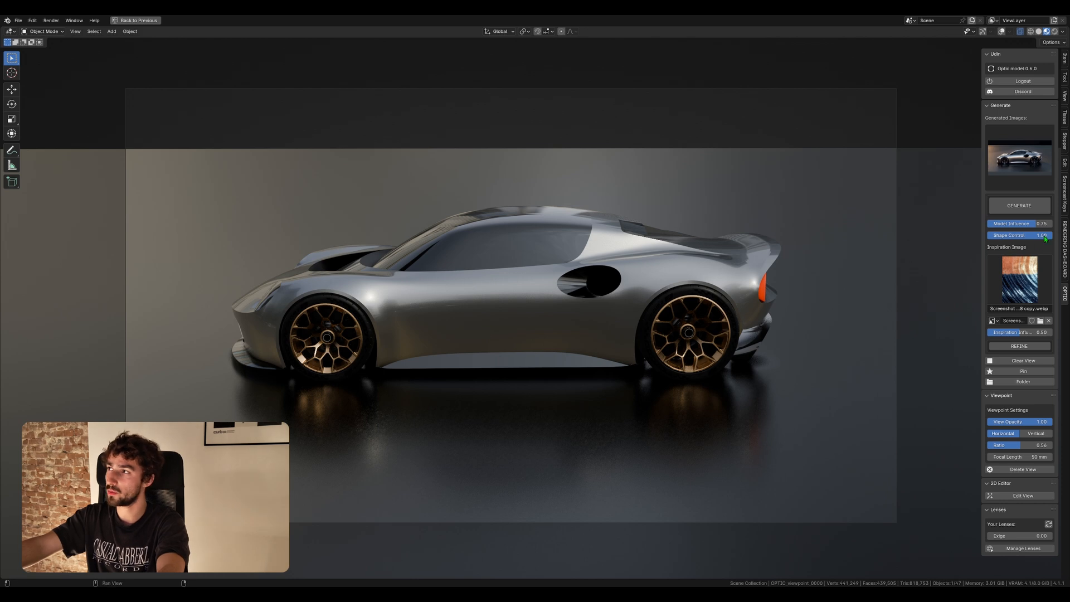
{"action": "left_click", "coordinate": [1021, 206]}
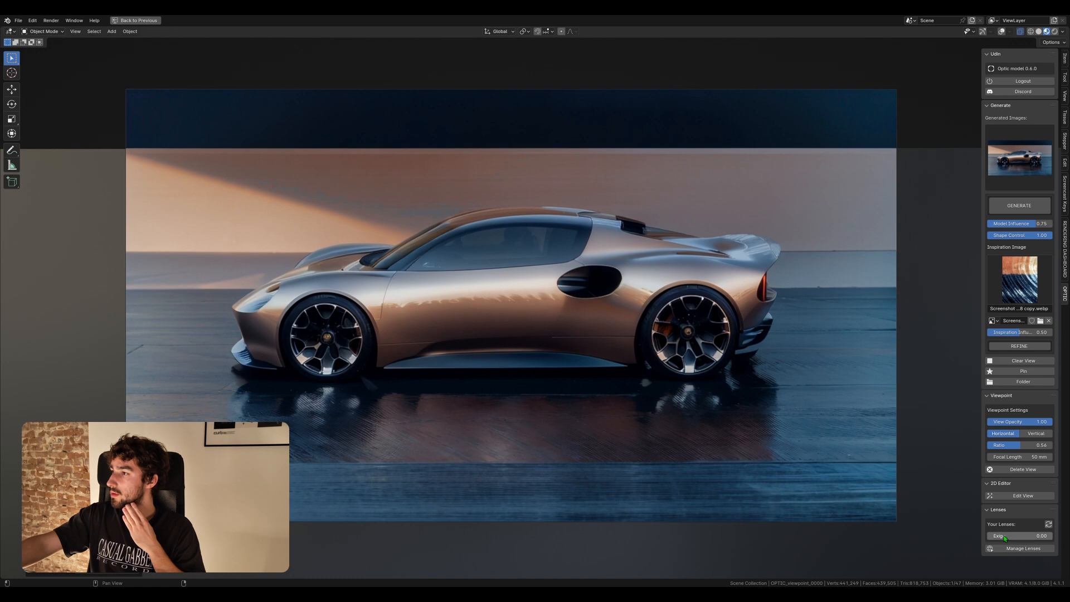
{"action": "left_click", "coordinate": [1023, 361]}
{"action": "mouse_move", "coordinate": [1020, 535]}
{"action": "left_mouse_down"}
{"action": "mouse_move", "coordinate": [1031, 535]}
{"action": "mouse_move", "coordinate": [1004, 535]}
{"action": "left_mouse_up"}
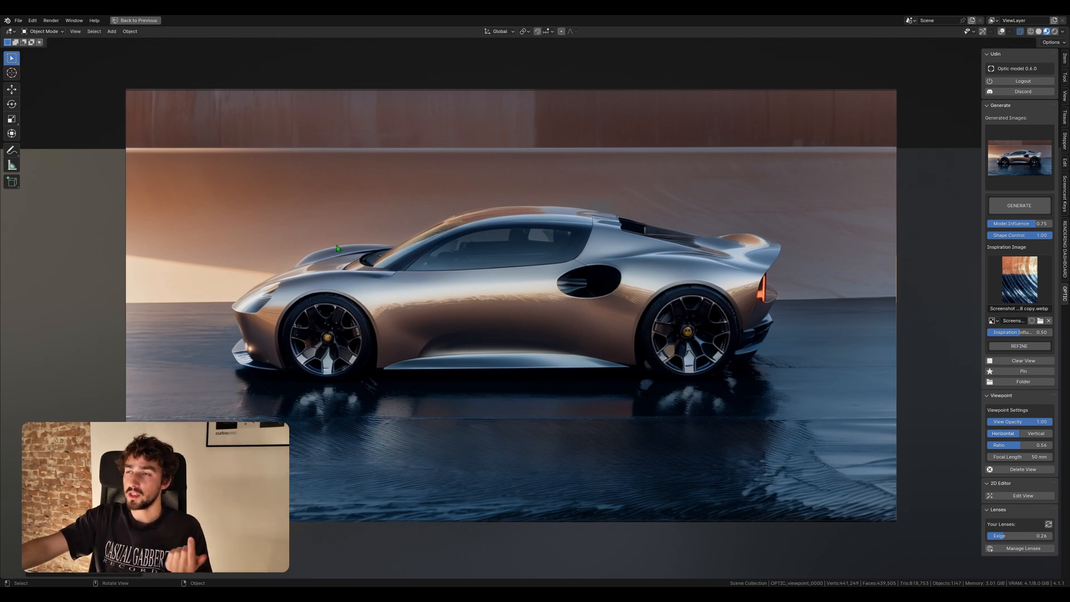
{"action": "left_click", "coordinate": [1062, 31]}
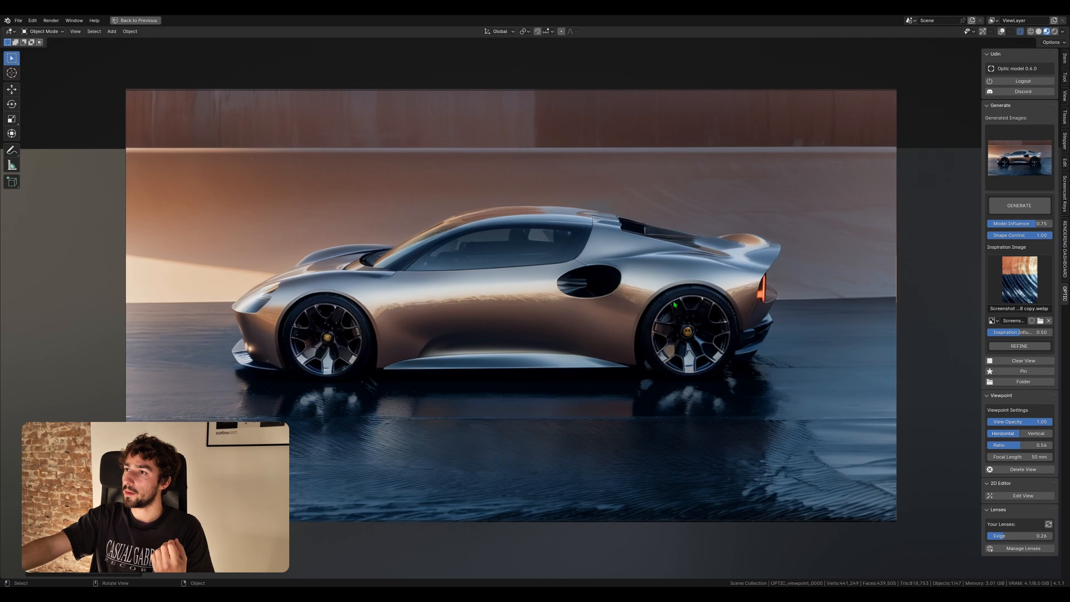
Step: Replace the inspiration image with download - 2024-09-25T154913.803.png from the OPTIC folder
{"action": "left_click", "coordinate": [1048, 320]}
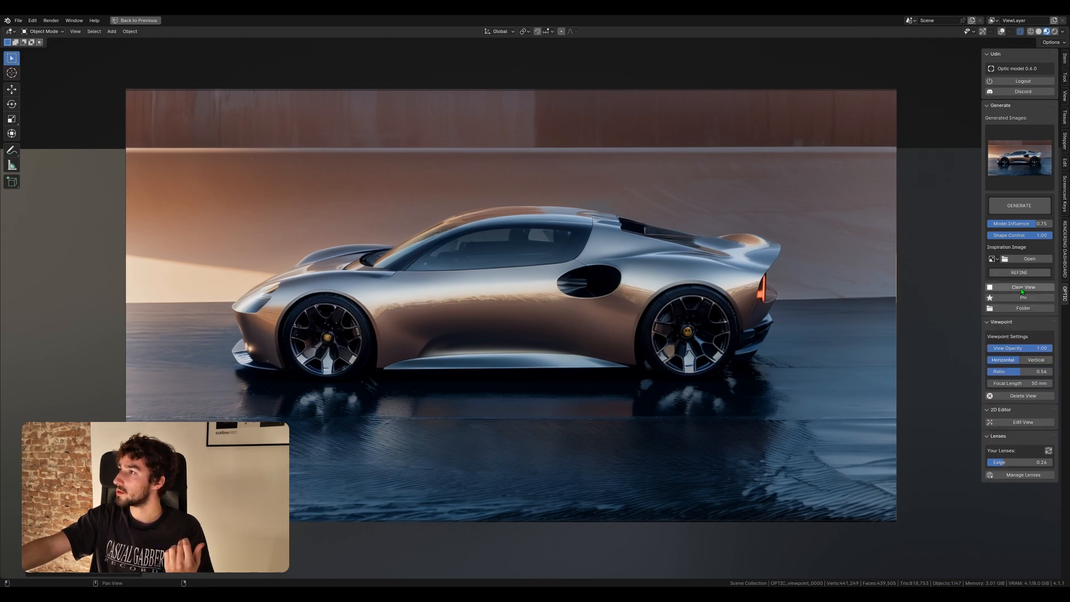
{"action": "left_click", "coordinate": [1029, 259]}
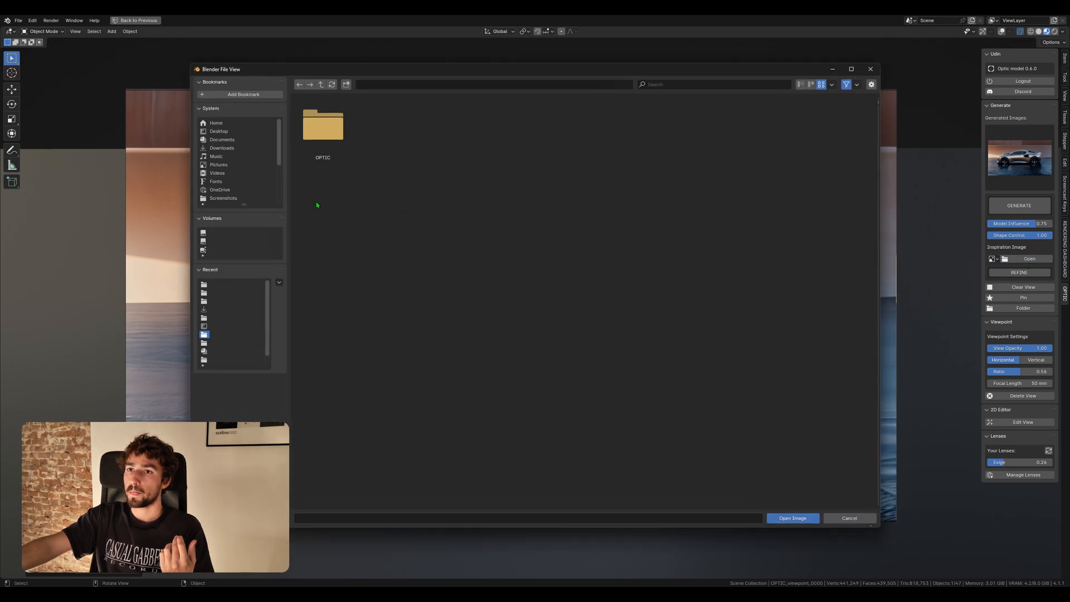
{"action": "double_click", "coordinate": [322, 127]}
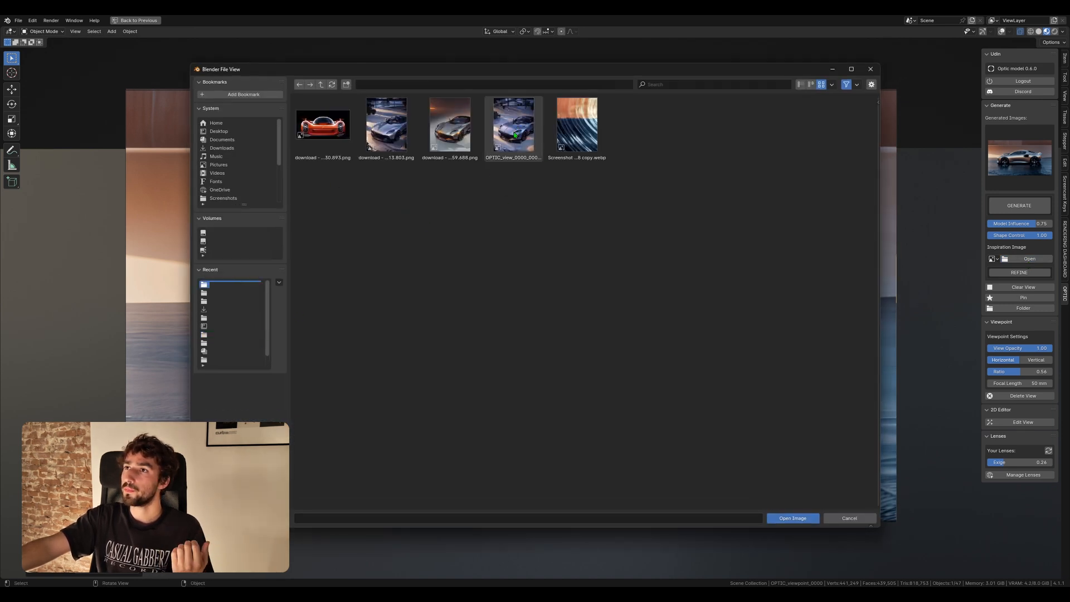
{"action": "left_click", "coordinate": [385, 133]}
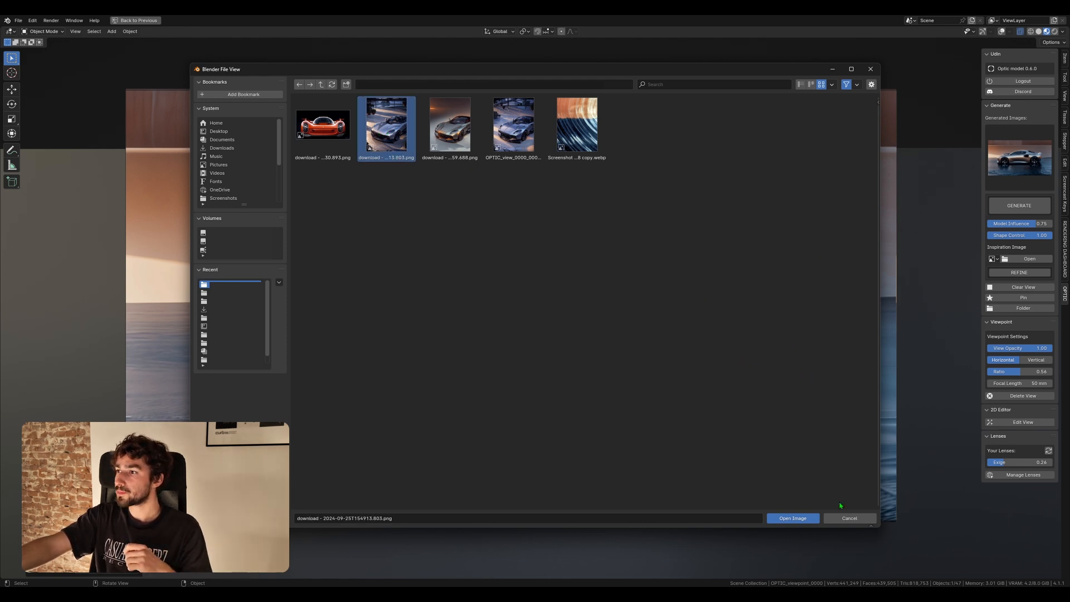
{"action": "left_click", "coordinate": [789, 518]}
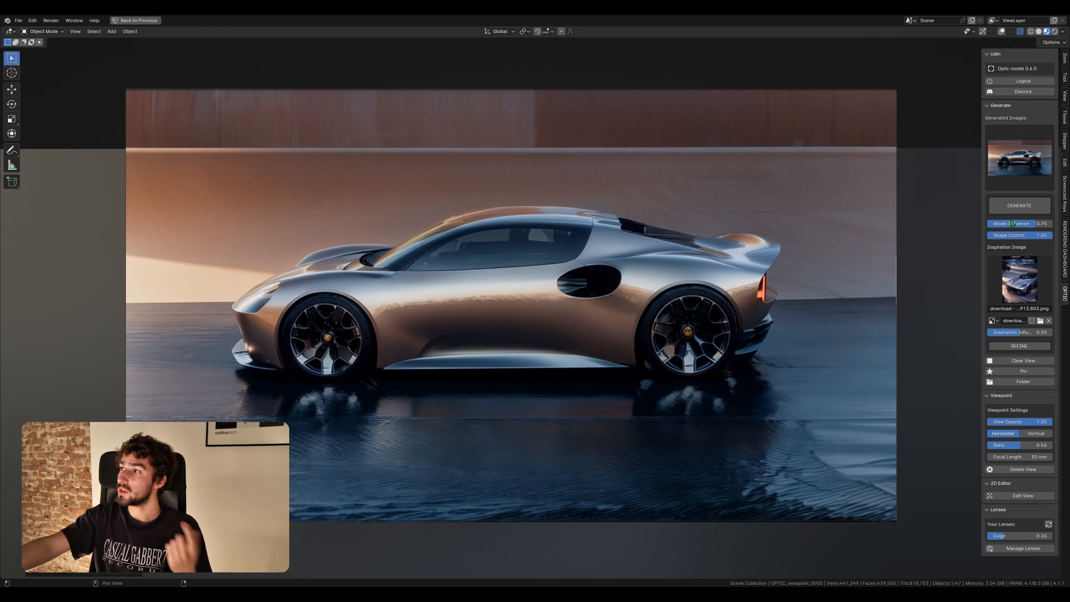
Step: Clear the view, generate an image with the Exige lens at 0.17, and inspect the car's side window closely
{"action": "left_click", "coordinate": [1026, 362]}
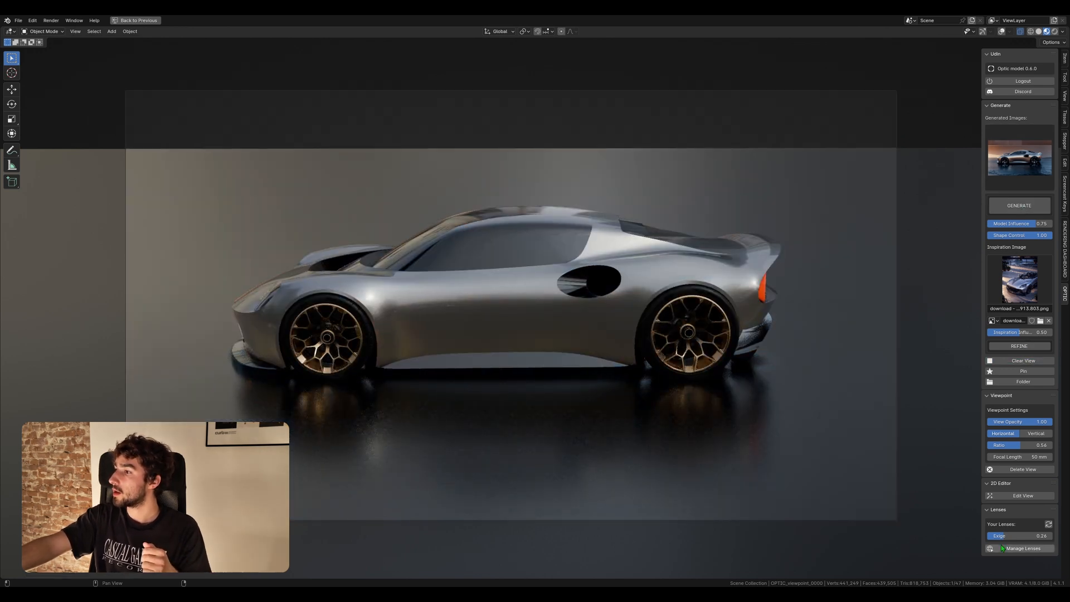
{"action": "left_click_drag", "start_coordinate": [1017, 536], "coordinate": [1016, 536]}
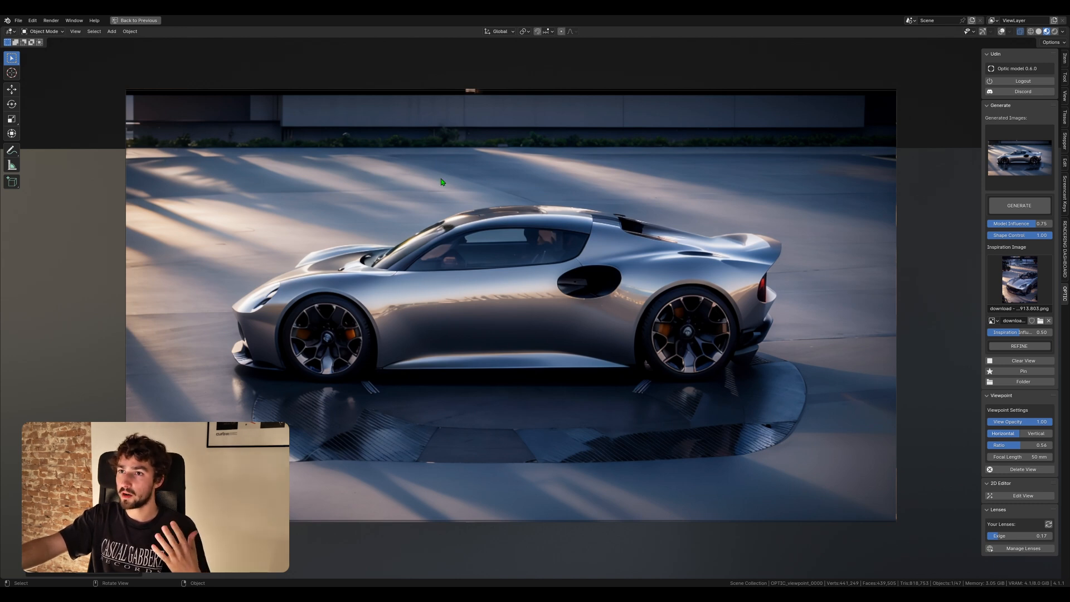
{"action": "scroll", "coordinate": [486, 278], "scroll_direction": "up", "scroll_amount": 3}
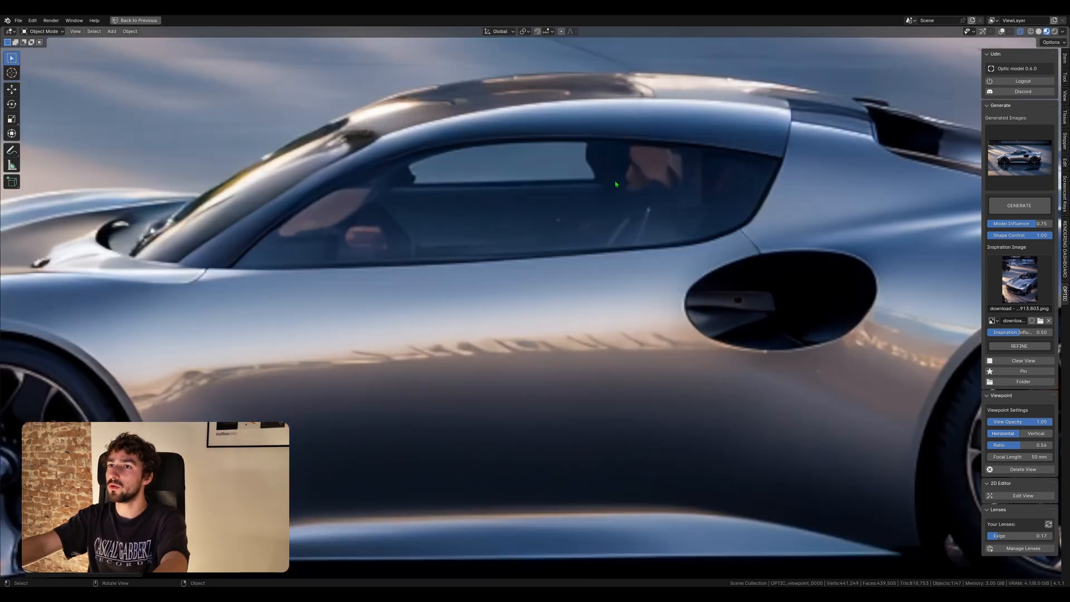
{"action": "scroll", "coordinate": [501, 208], "scroll_direction": "down", "scroll_amount": 3}
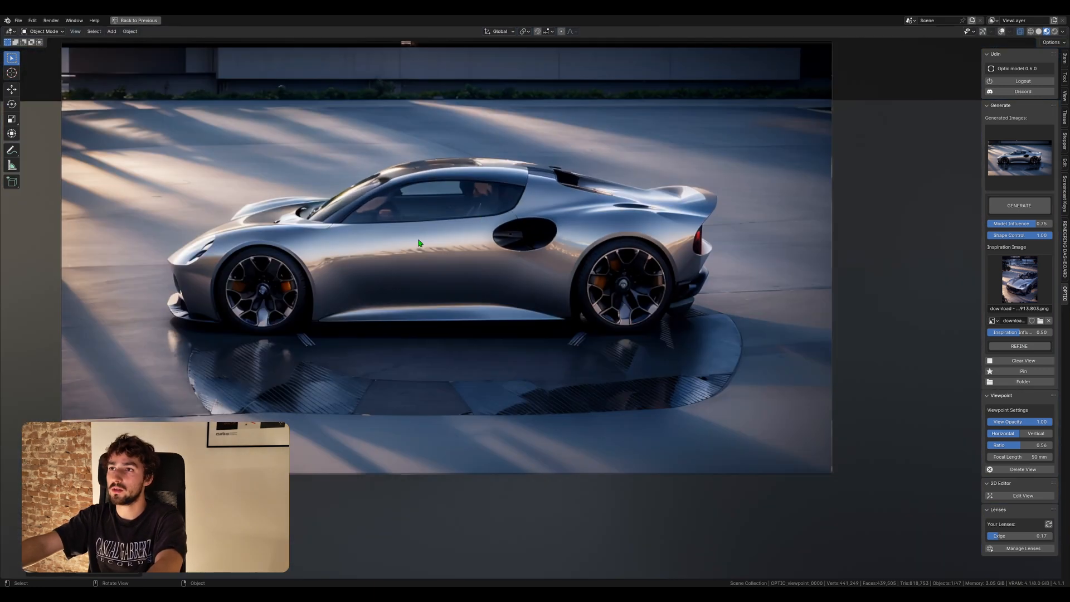
{"action": "middle_click_drag", "start_coordinate": [442, 244], "coordinate": [495, 294], "text": "shift"}
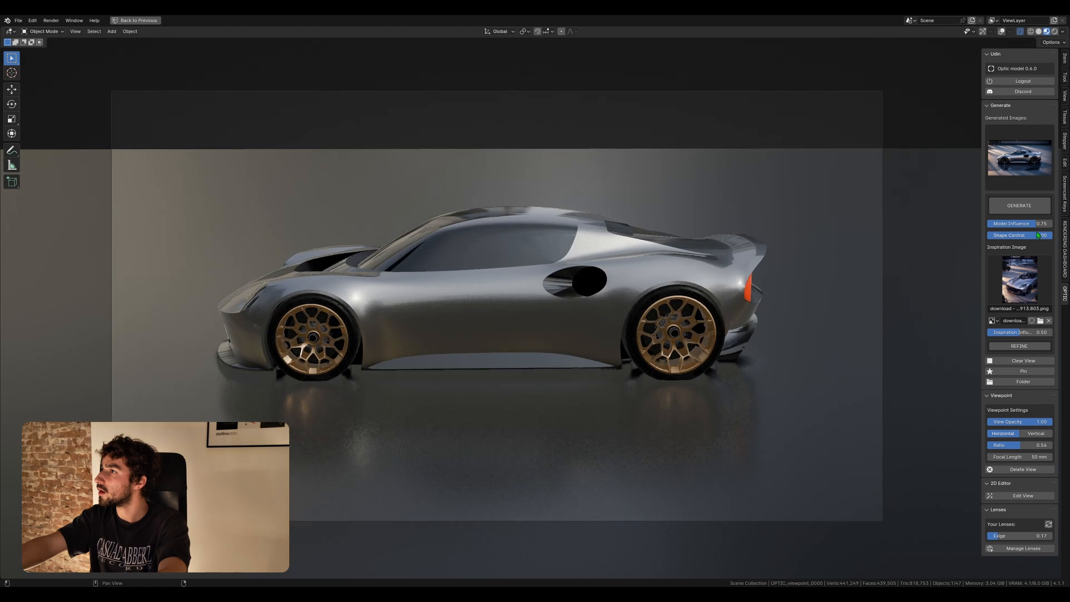
Step: Set Shape Control to 0.91 and Model Influence to 0.79, and generate a new side-view image
{"action": "left_click_drag", "start_coordinate": [1036, 233], "coordinate": [1039, 223]}
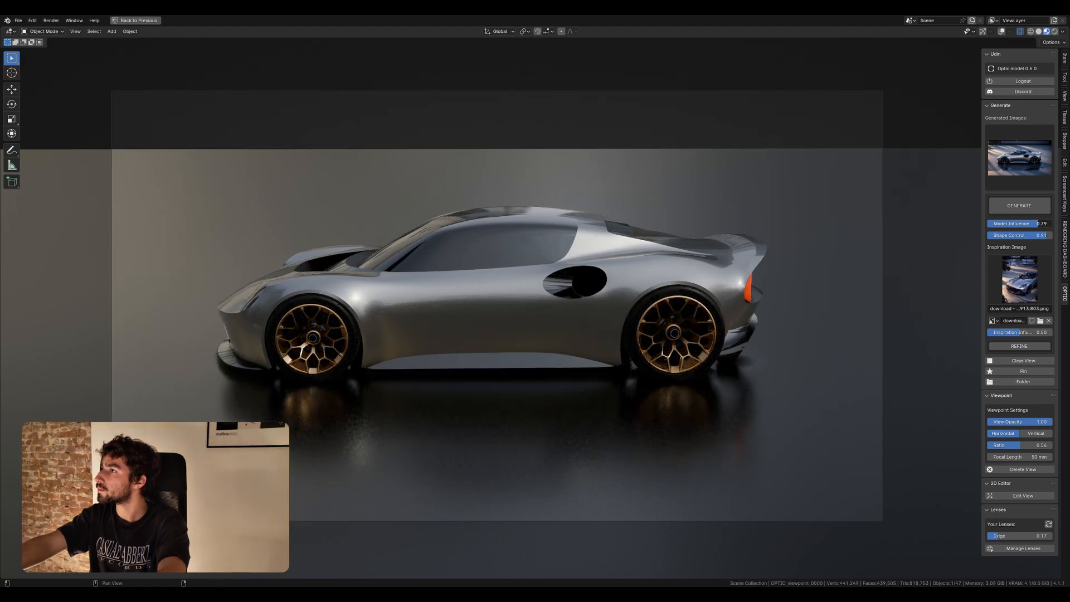
{"action": "left_click_drag", "start_coordinate": [1039, 223], "coordinate": [1039, 223]}
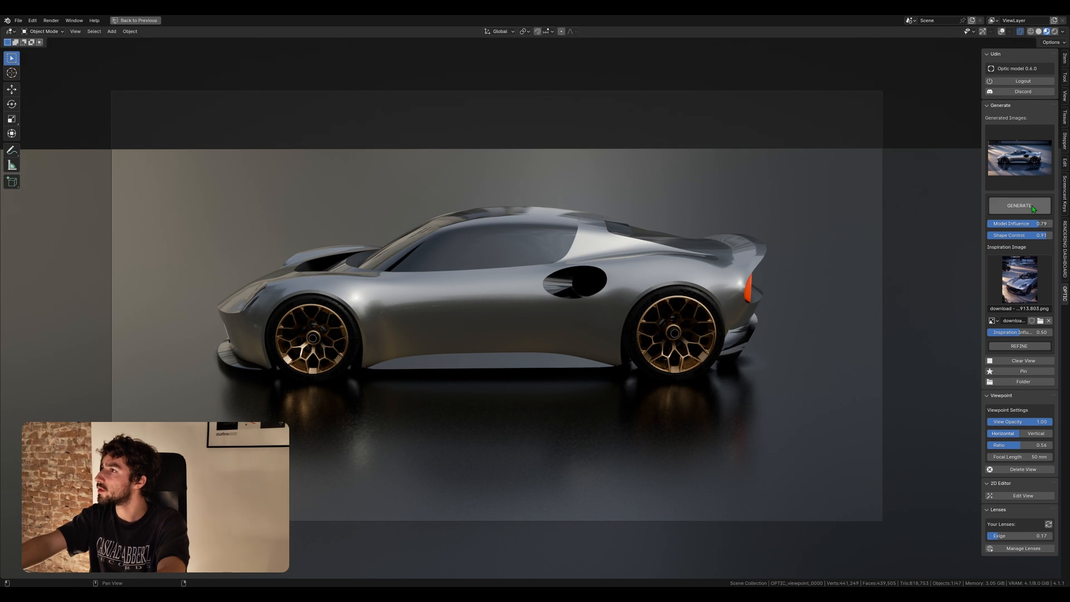
{"action": "left_click", "coordinate": [1032, 206]}
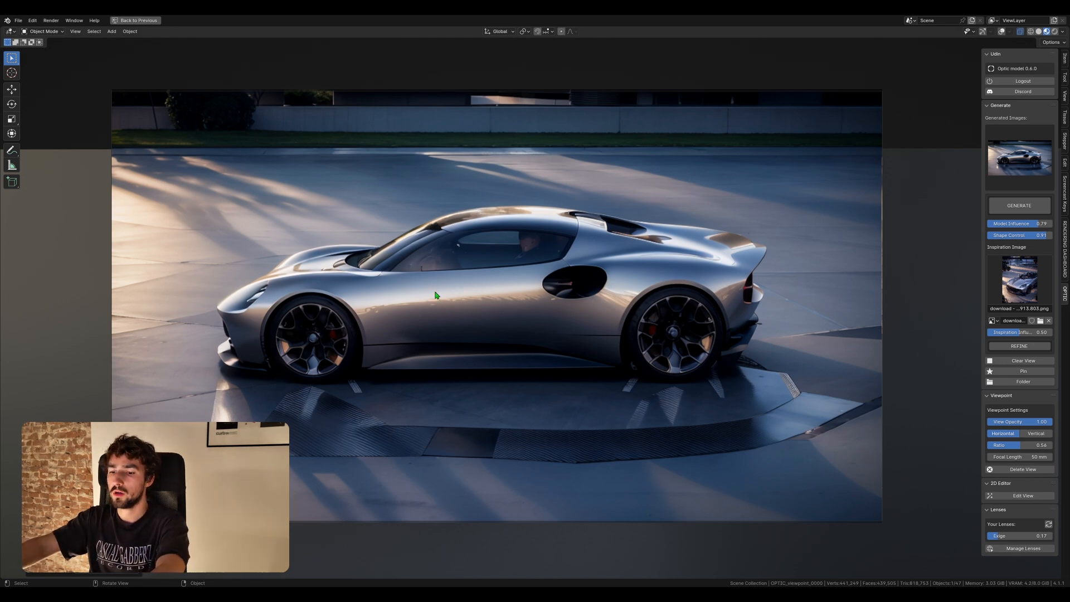
Step: Leave the side viewpoint and create a new viewpoint looking at the car's front from slightly above
{"action": "key", "text": "q"}
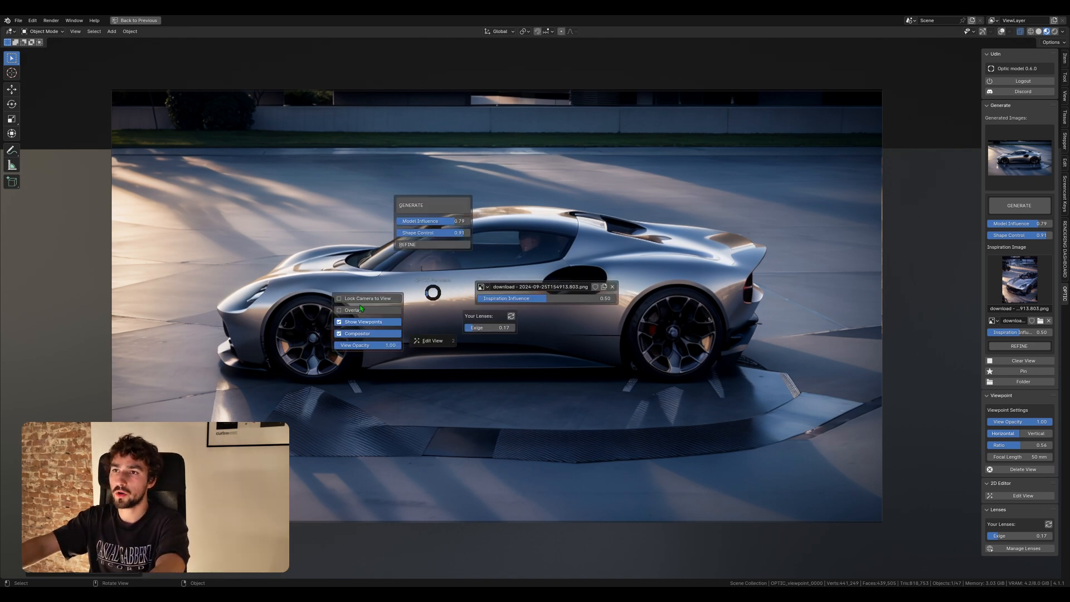
{"action": "left_click", "coordinate": [431, 292]}
{"action": "middle_click_drag", "start_coordinate": [436, 294], "coordinate": [473, 319]}
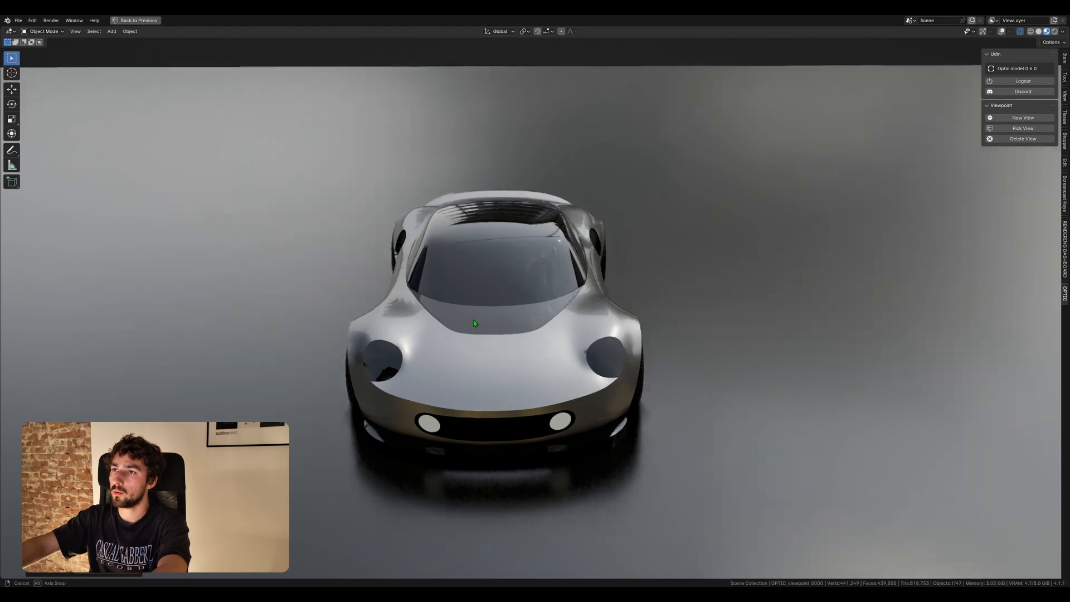
{"action": "key", "text": "alt+o"}
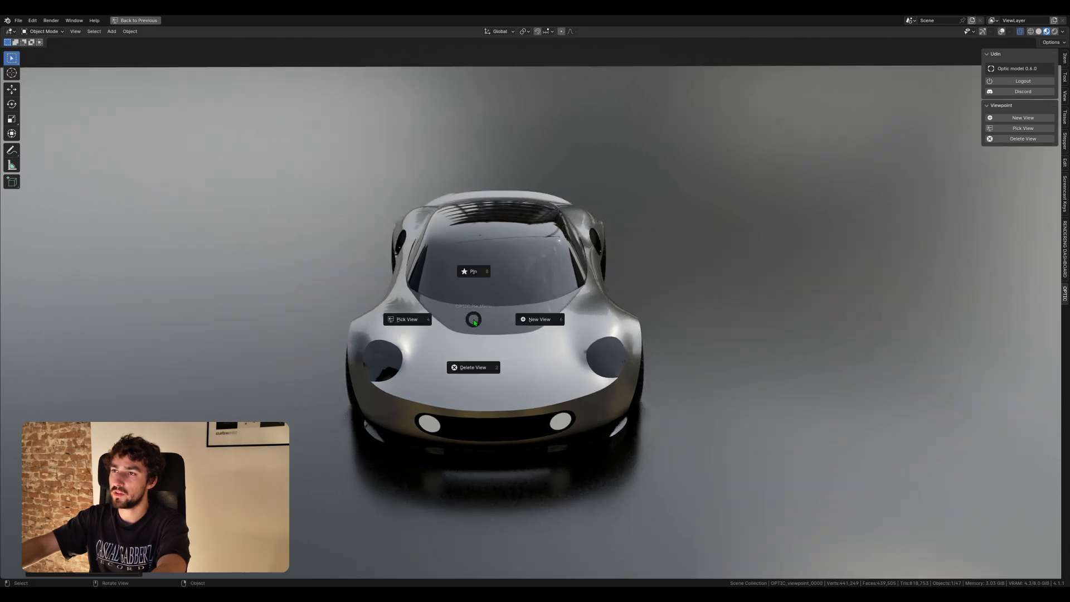
{"action": "left_click", "coordinate": [532, 321]}
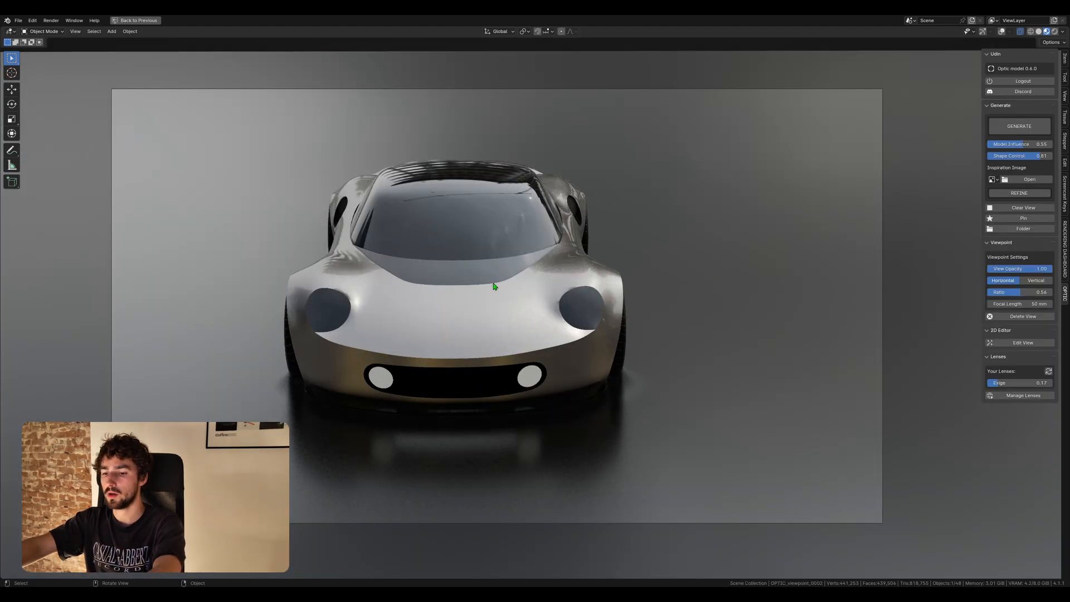
Step: Reframe the new viewpoint's camera around the whole car front and turn off Lock Camera to View
{"action": "key", "text": "alt+o"}
{"action": "key", "text": "Escape"}
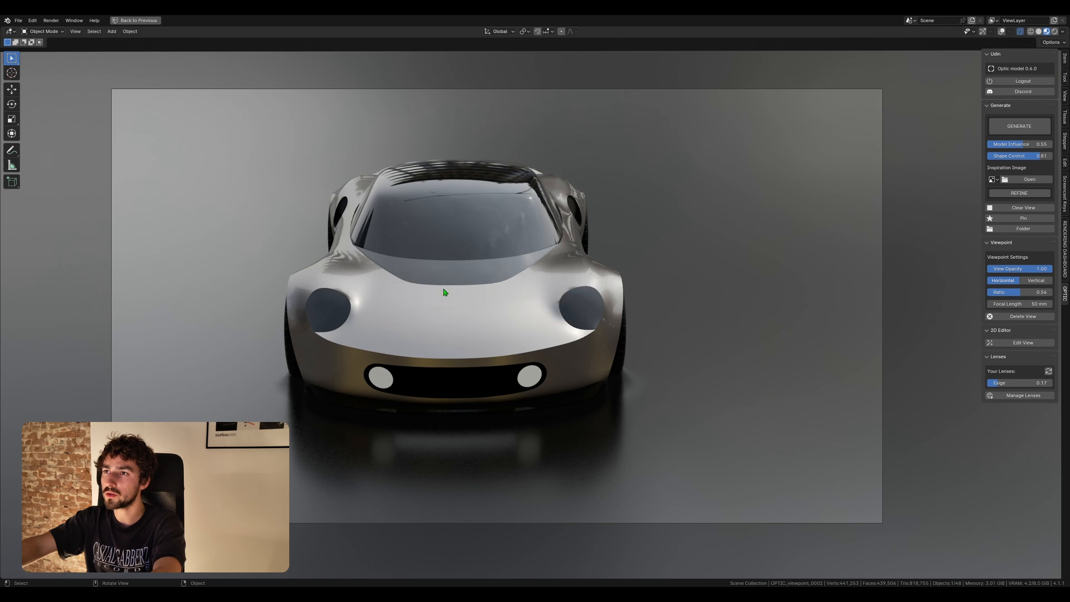
{"action": "middle_click_drag", "start_coordinate": [444, 292], "coordinate": [477, 342]}
{"action": "key", "text": "q"}
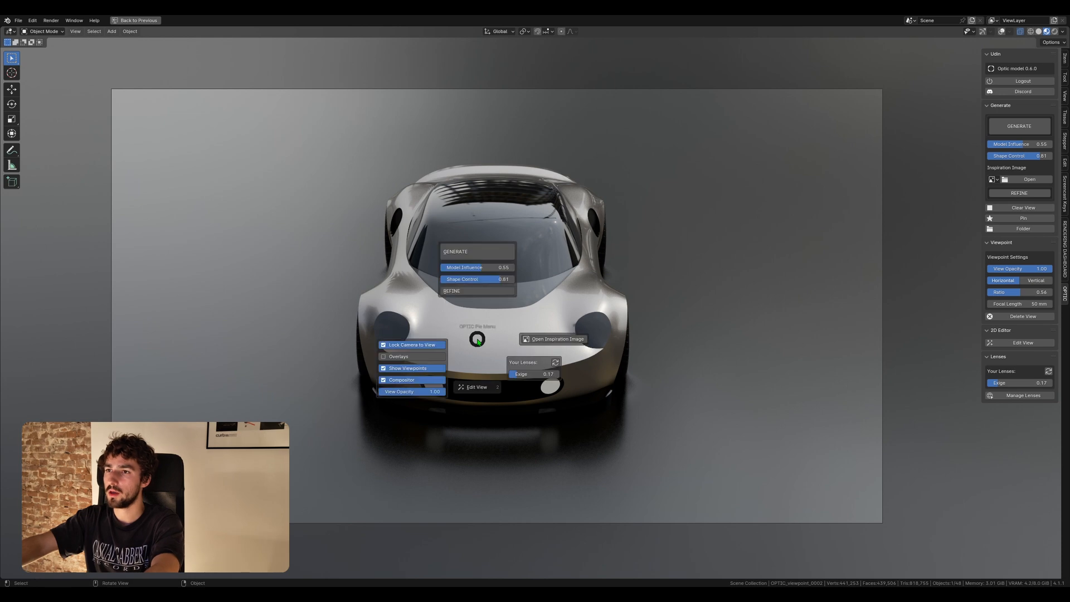
{"action": "left_click", "coordinate": [435, 346]}
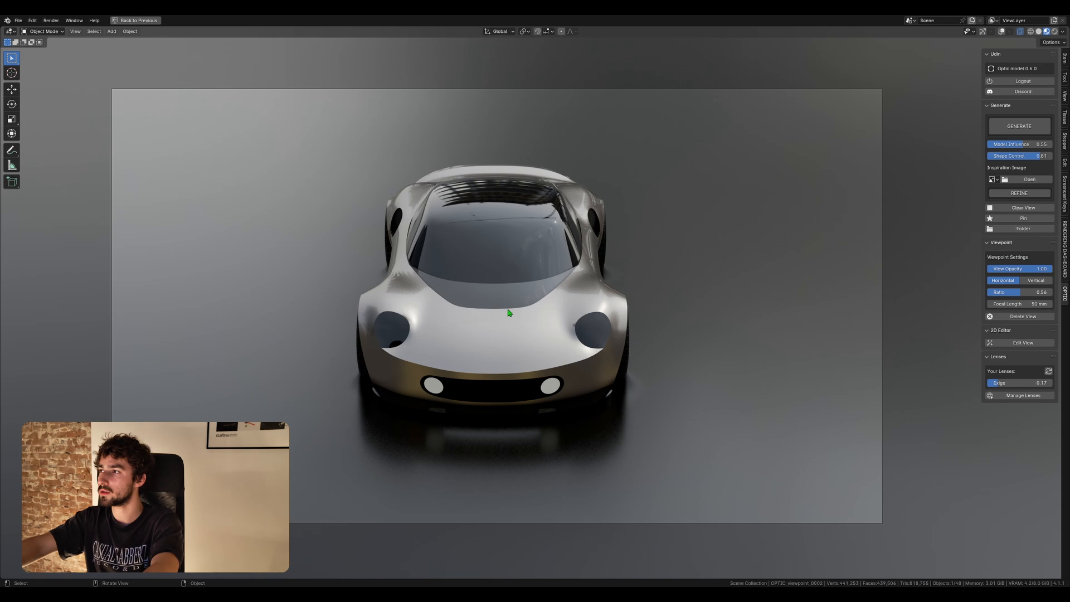
Step: Restore the full workspace layout and load download - 2024-09-23T213130.893.png as the new viewpoint's inspiration image
{"action": "key", "text": "ctrl+space"}
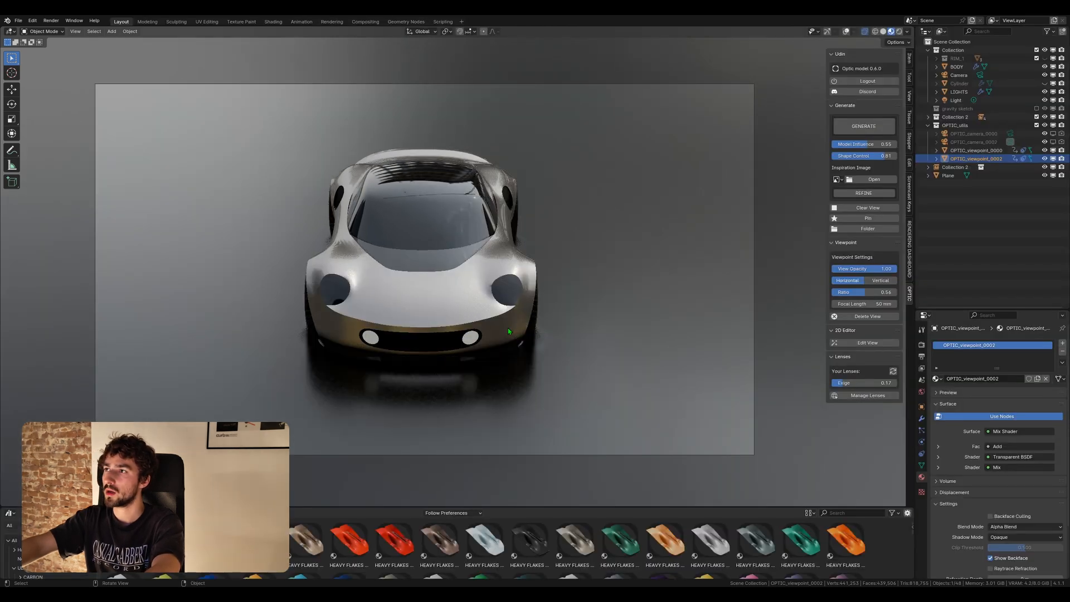
{"action": "left_click", "coordinate": [873, 180]}
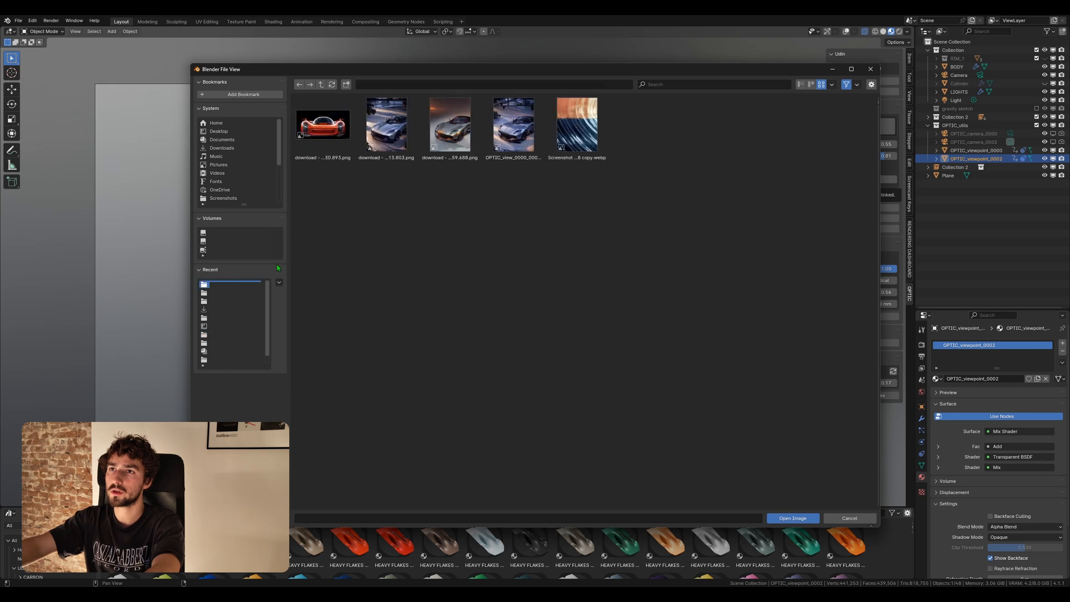
{"action": "left_click", "coordinate": [328, 137]}
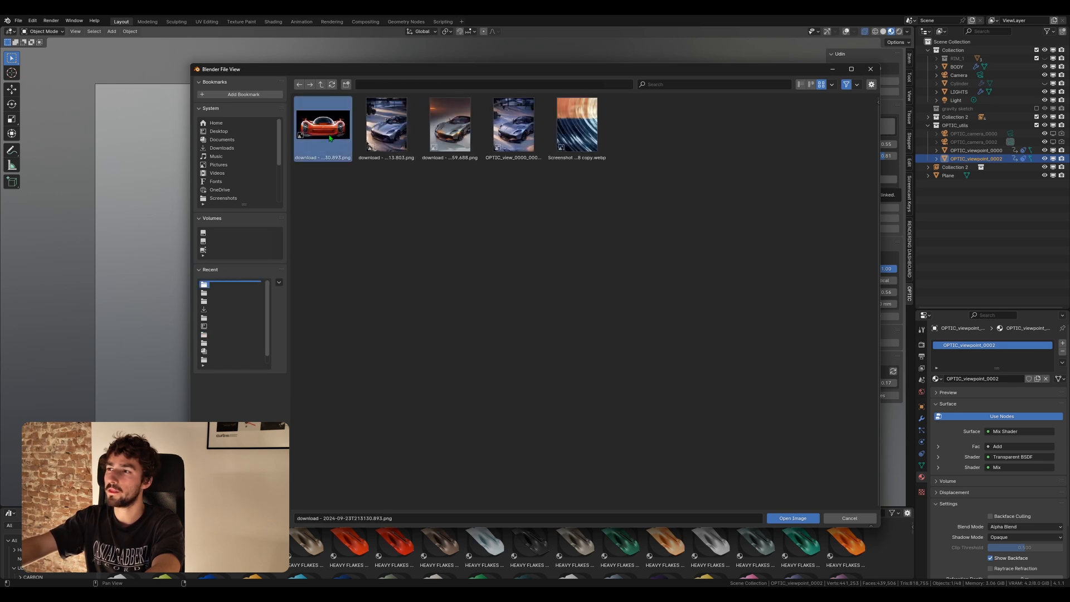
{"action": "left_click", "coordinate": [792, 518]}
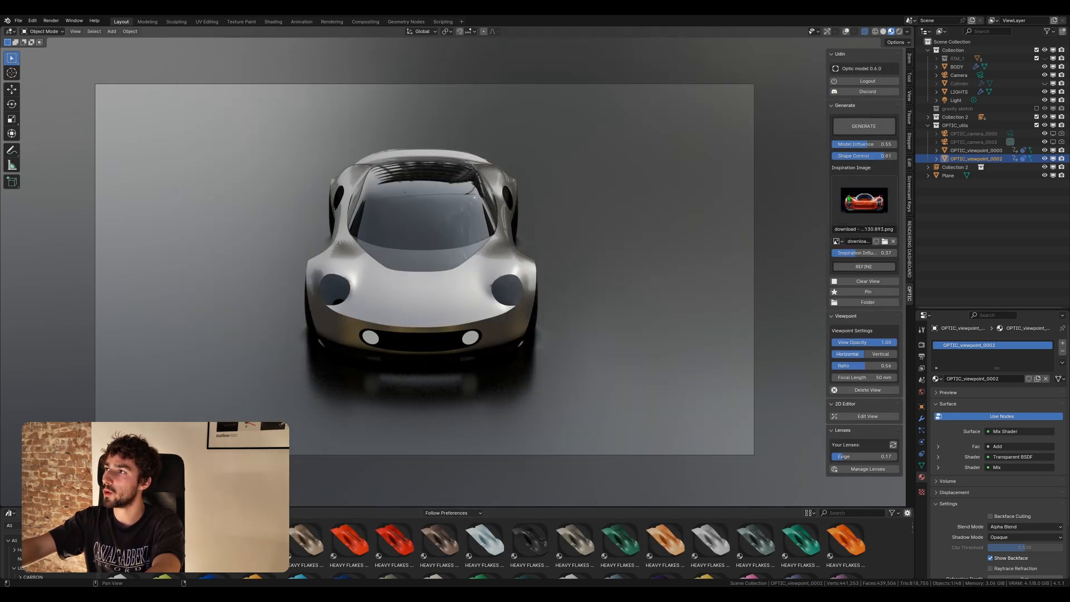
Step: Change the flakes colour of the car body's metallic carpaint material to a bright, fully saturated orange-red
{"action": "left_click", "coordinate": [466, 298]}
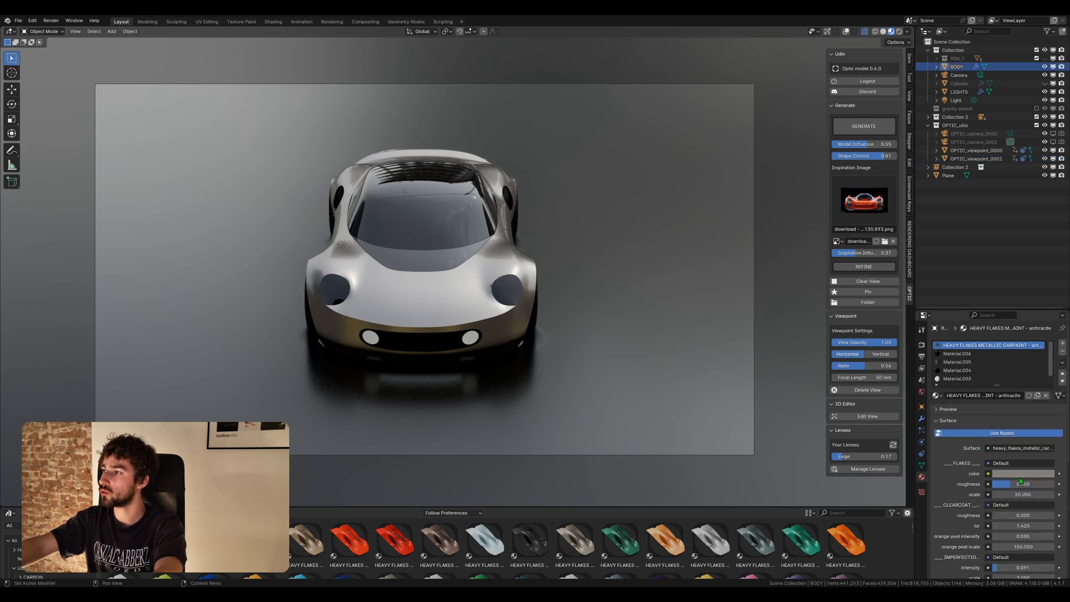
{"action": "left_click", "coordinate": [1009, 408]}
{"action": "left_click_drag", "start_coordinate": [1010, 409], "coordinate": [1002, 416]}
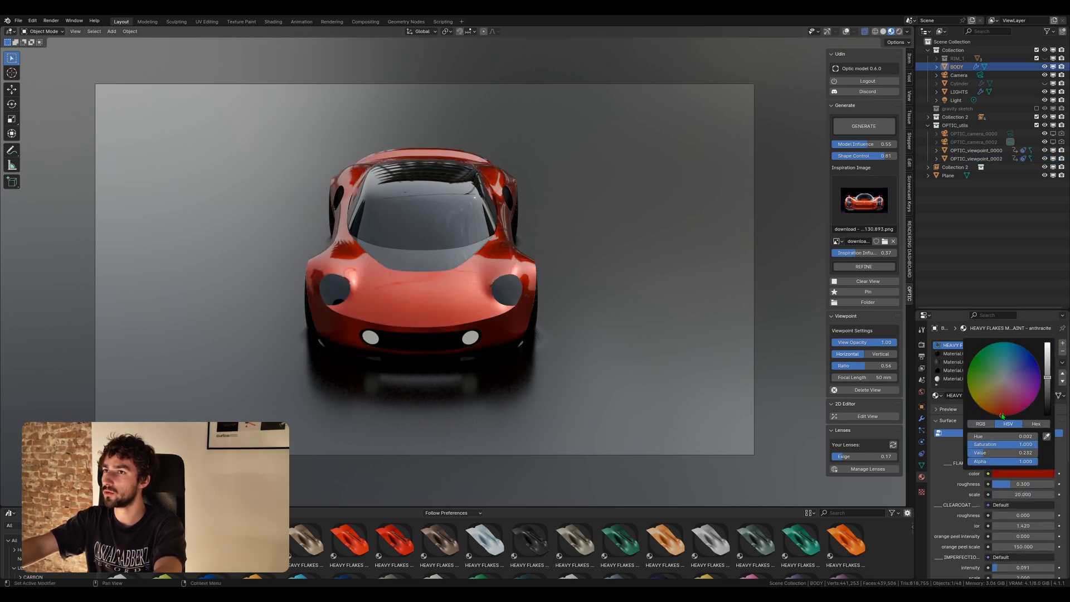
{"action": "scroll", "coordinate": [1002, 416], "scroll_direction": "up", "scroll_amount": 5}
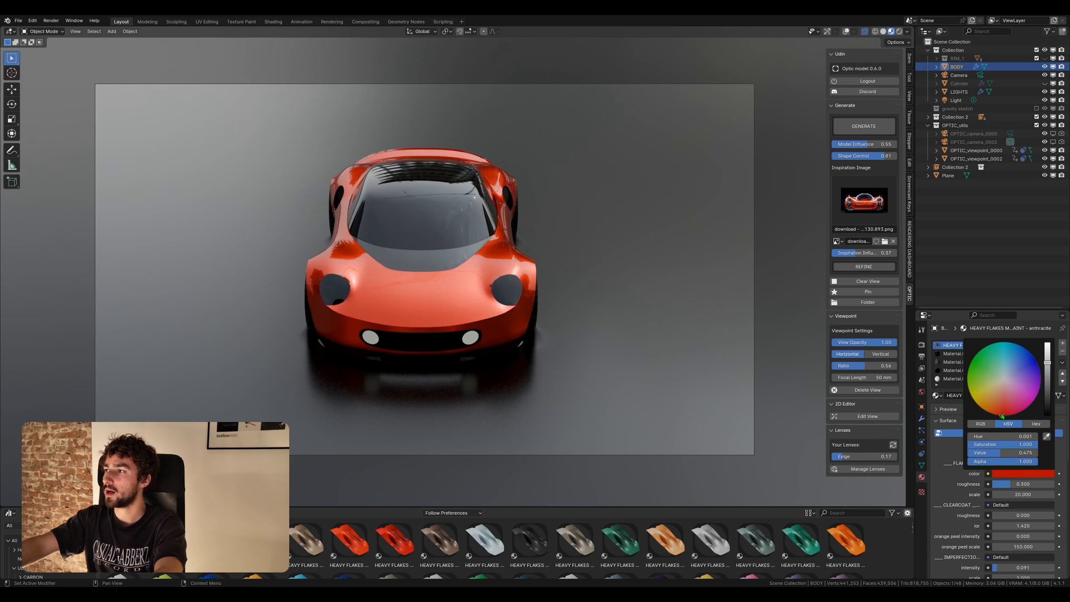
{"action": "left_click_drag", "start_coordinate": [1002, 416], "coordinate": [998, 414]}
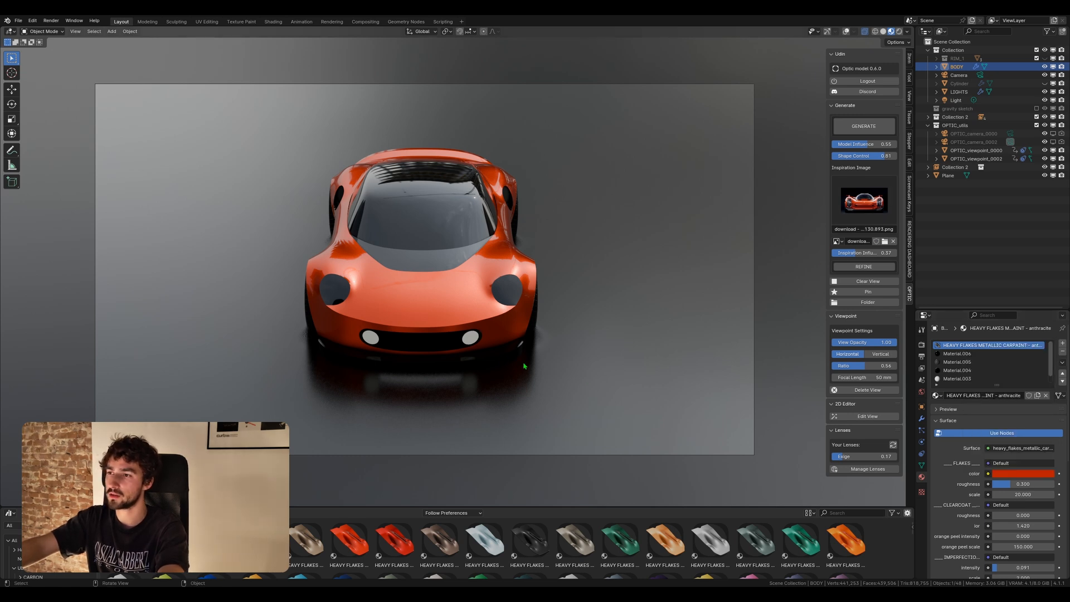
Step: Maximize the viewport and set Shape Control to 0.80, Model Influence to 0.74 and Inspiration Influence to 0.54
{"action": "key", "text": "ctrl+space"}
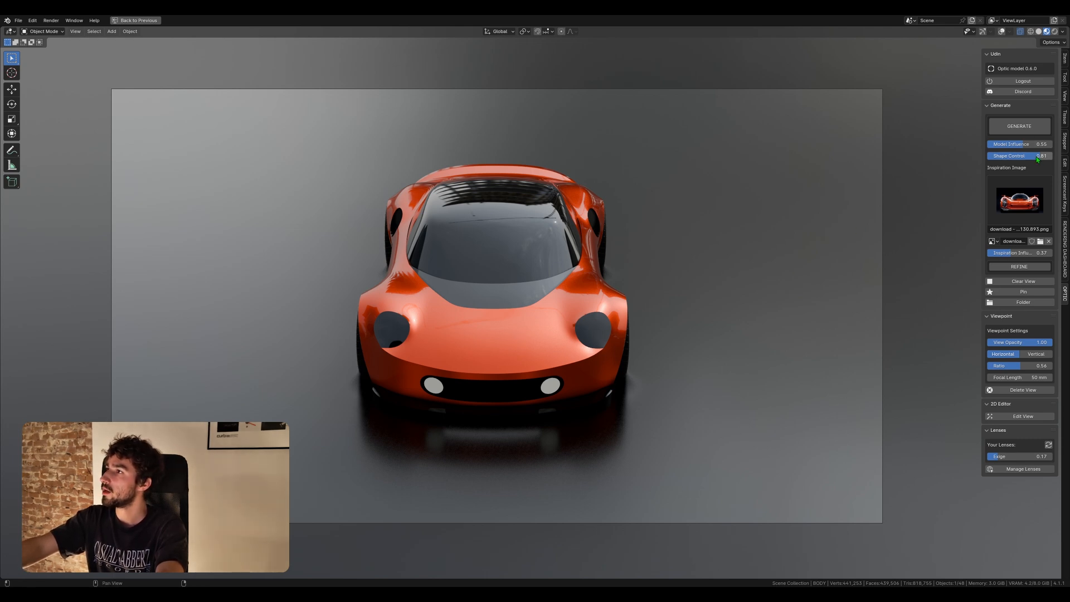
{"action": "left_click_drag", "start_coordinate": [1042, 156], "coordinate": [1023, 144]}
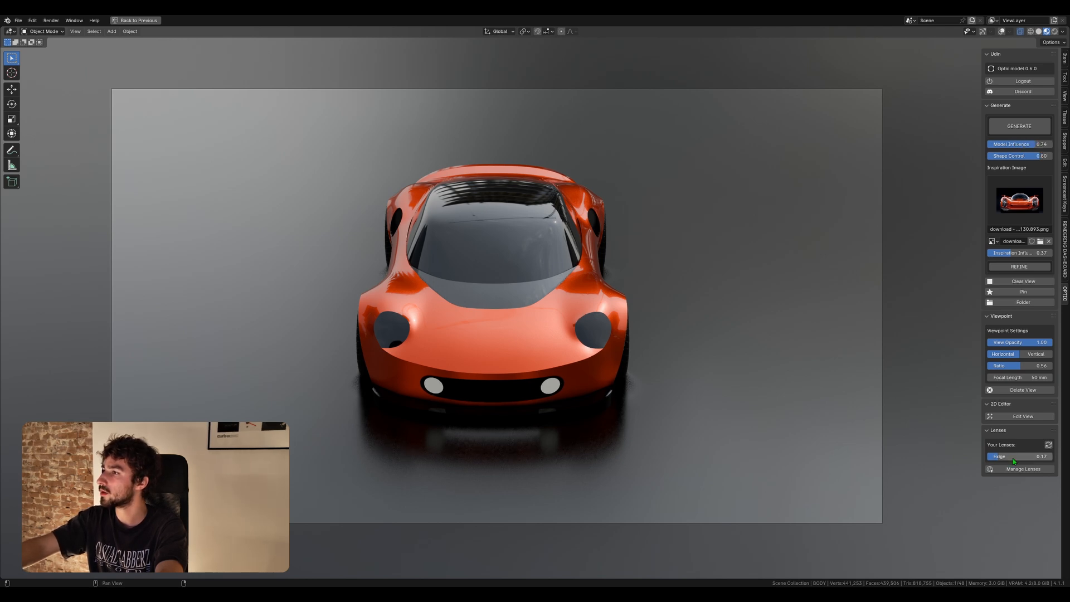
{"action": "left_click_drag", "start_coordinate": [1015, 258], "coordinate": [1024, 258]}
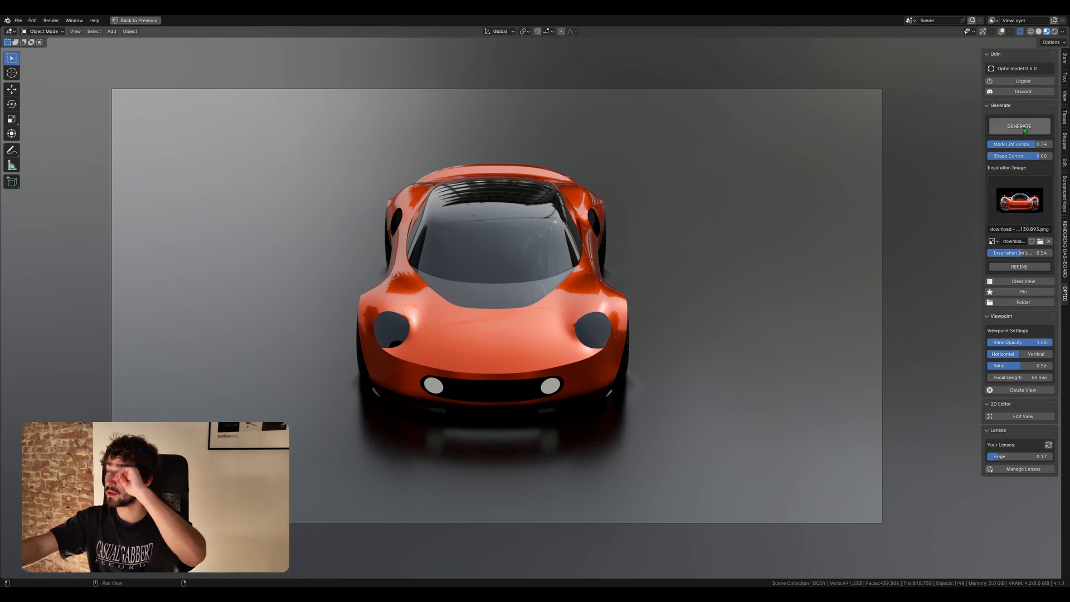
Step: Generate the front-view car image, clear it from the view, and generate again with Model Influence 0.52 and Shape Control 0.57
{"action": "left_click", "coordinate": [1023, 126]}
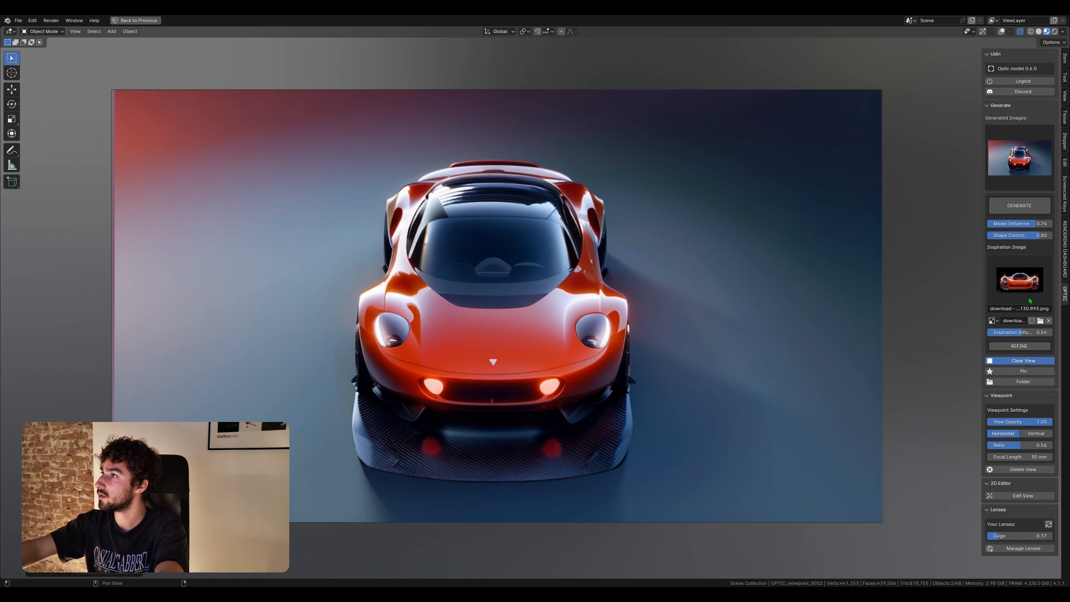
{"action": "left_click", "coordinate": [1023, 361]}
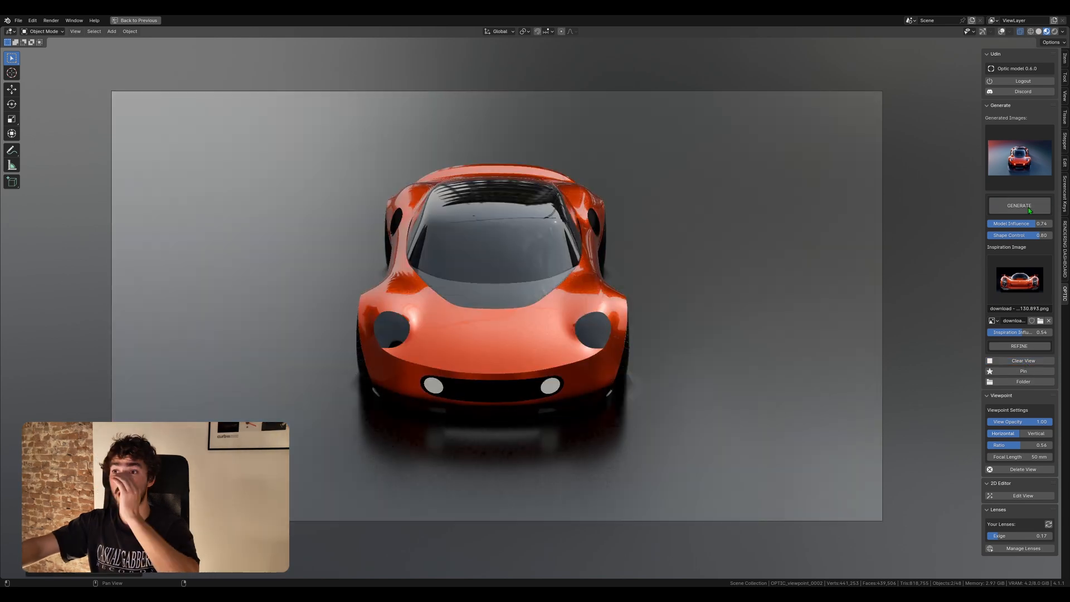
{"action": "left_click", "coordinate": [1028, 207]}
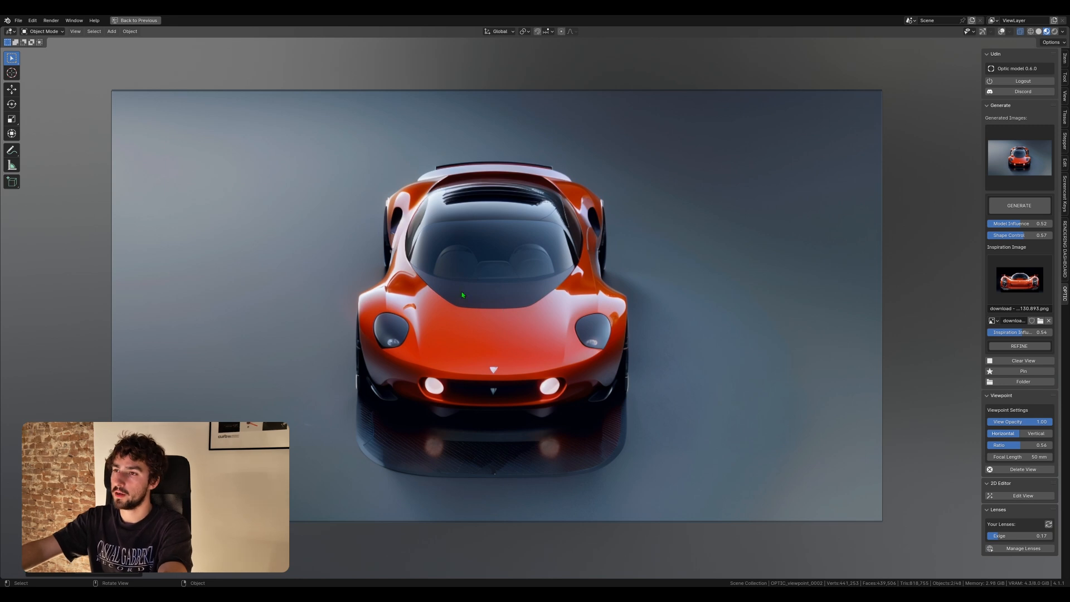
Step: Open the generated image for 2D editing, switch the brush from erasing to Mix, and sample the blue-grey floor colour
{"action": "key", "text": "shift+o"}
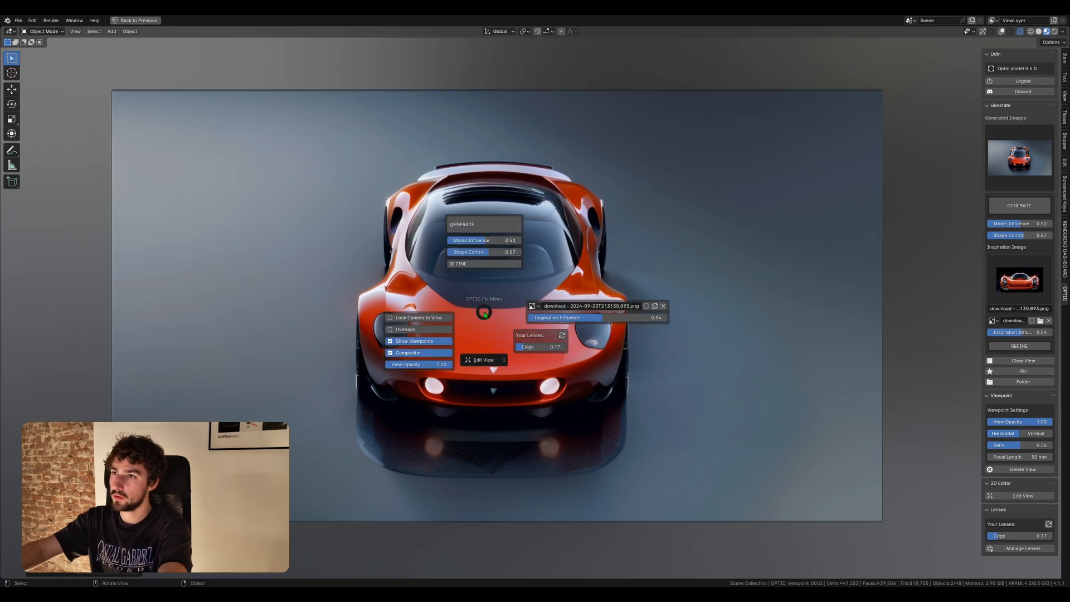
{"action": "left_click", "coordinate": [485, 359]}
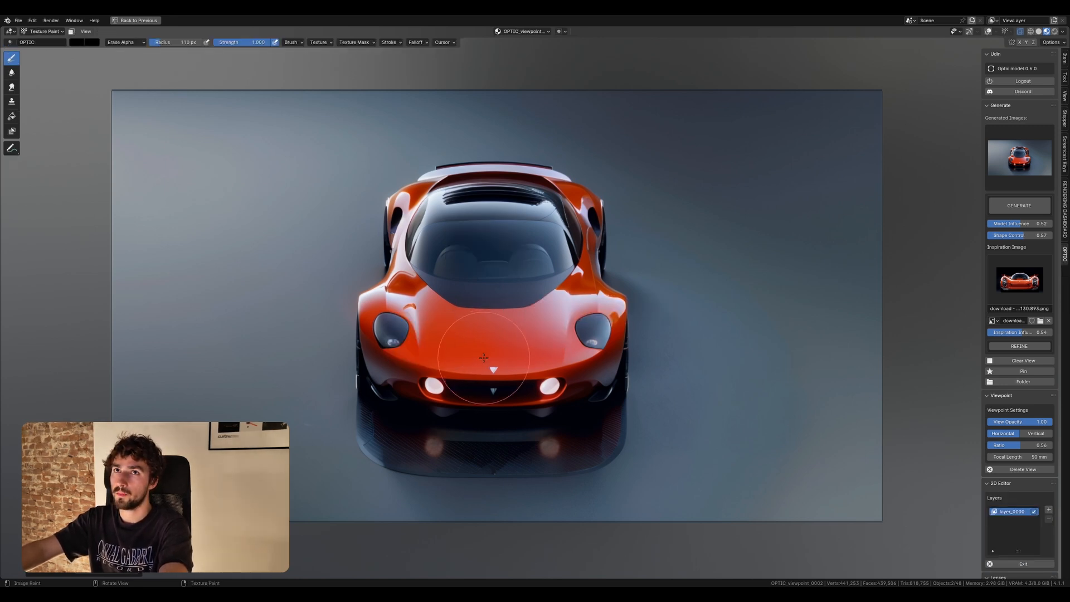
{"action": "key", "text": "shift+o"}
{"action": "left_click", "coordinate": [551, 359]}
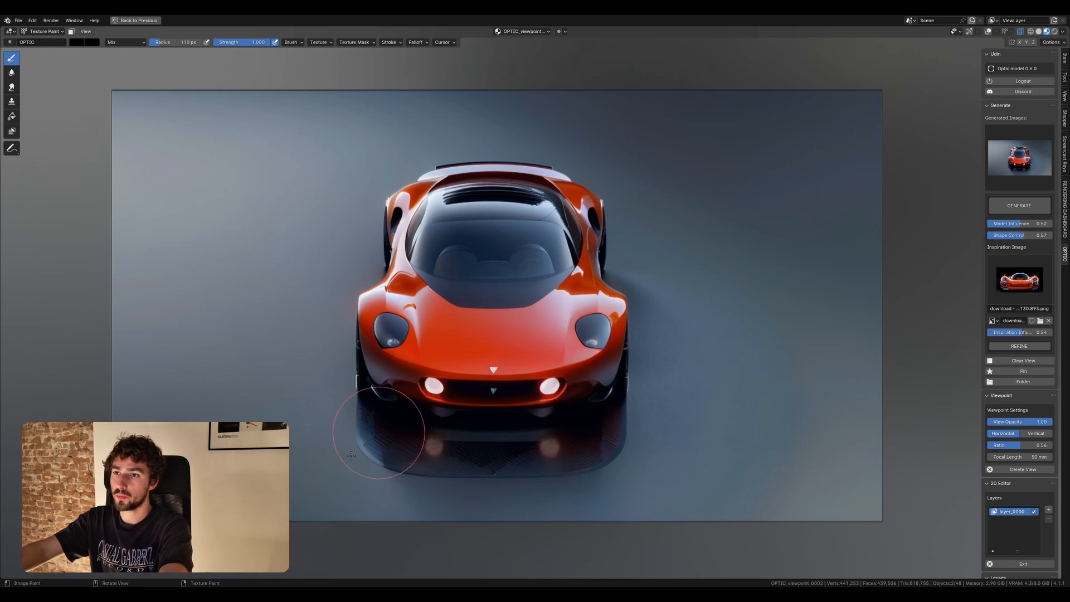
{"action": "key", "text": "shift+o"}
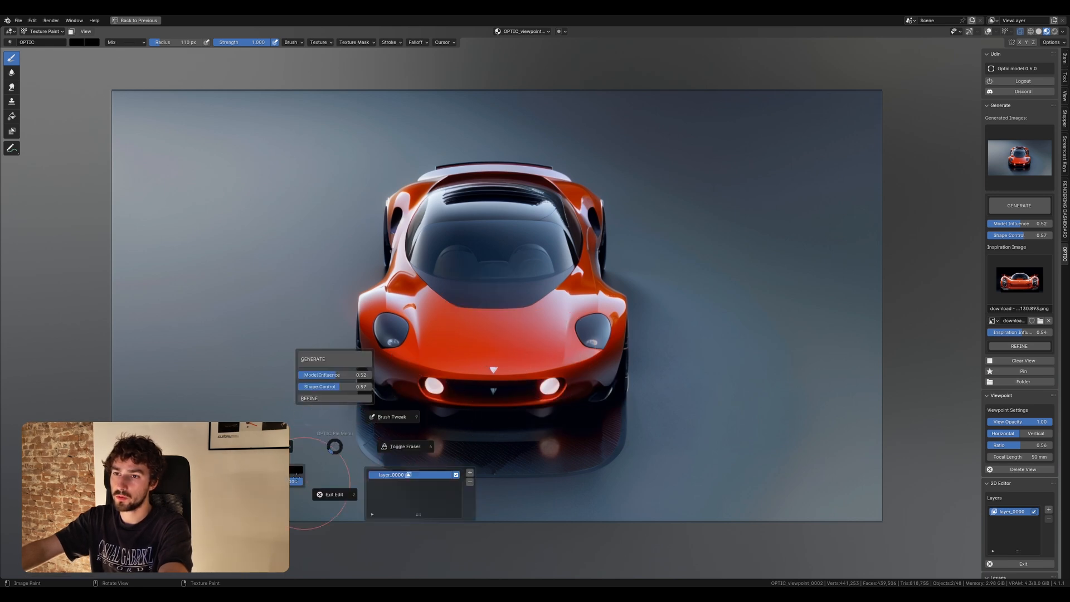
{"action": "left_click", "coordinate": [282, 449]}
{"action": "left_click", "coordinate": [332, 450]}
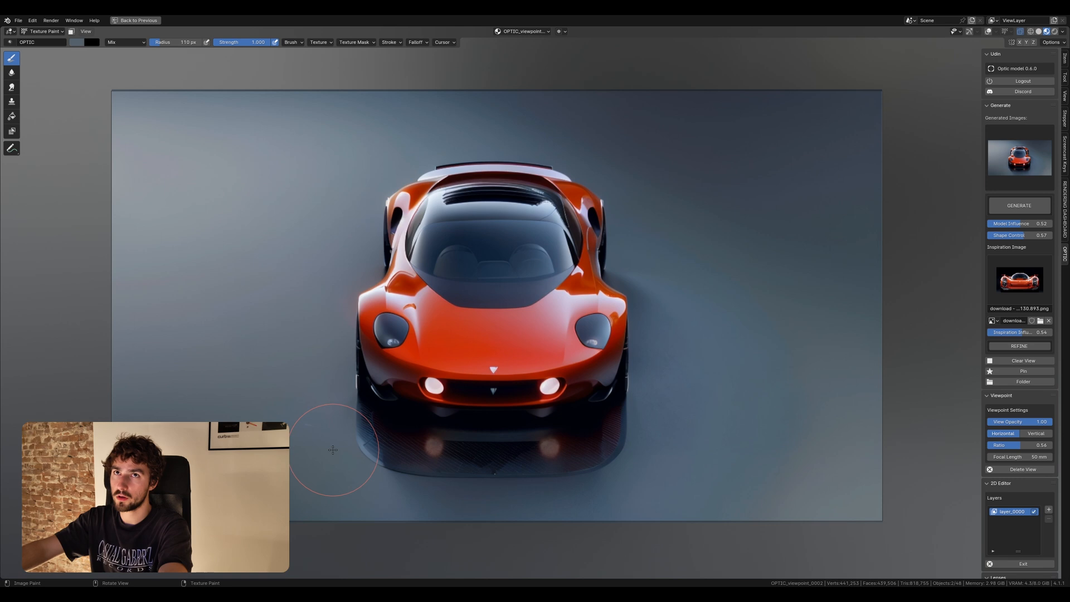
Step: Paint the sampled floor colour over the dark reflection below the front bumper and the floor on both sides of it
{"action": "mouse_move", "coordinate": [332, 450]}
{"action": "left_mouse_down"}
{"action": "mouse_move", "coordinate": [429, 471]}
{"action": "mouse_move", "coordinate": [638, 468]}
{"action": "mouse_move", "coordinate": [644, 444]}
{"action": "left_mouse_up"}
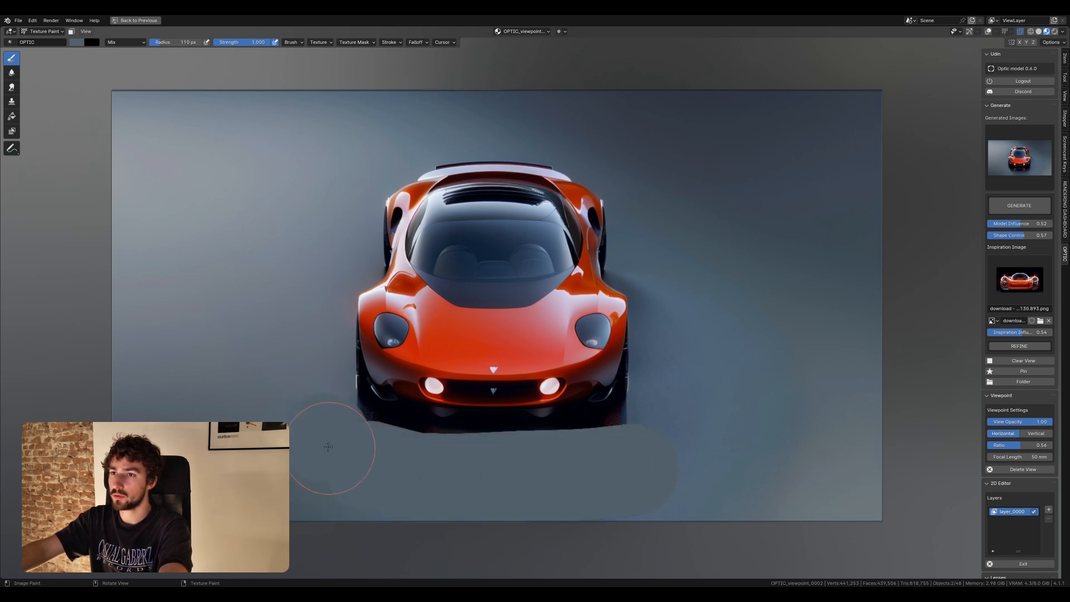
{"action": "mouse_move", "coordinate": [328, 447]}
{"action": "left_mouse_down"}
{"action": "mouse_move", "coordinate": [411, 468]}
{"action": "mouse_move", "coordinate": [677, 469]}
{"action": "mouse_move", "coordinate": [655, 449]}
{"action": "left_mouse_up"}
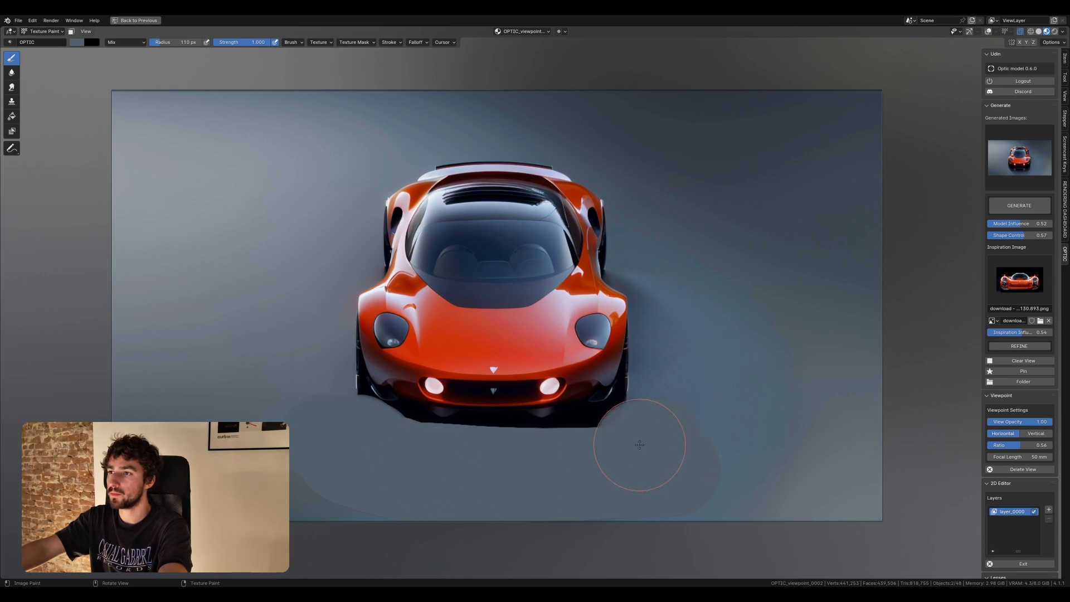
{"action": "mouse_move", "coordinate": [640, 444]}
{"action": "left_mouse_down"}
{"action": "mouse_move", "coordinate": [557, 475]}
{"action": "mouse_move", "coordinate": [432, 474]}
{"action": "mouse_move", "coordinate": [585, 458]}
{"action": "mouse_move", "coordinate": [508, 475]}
{"action": "left_mouse_up"}
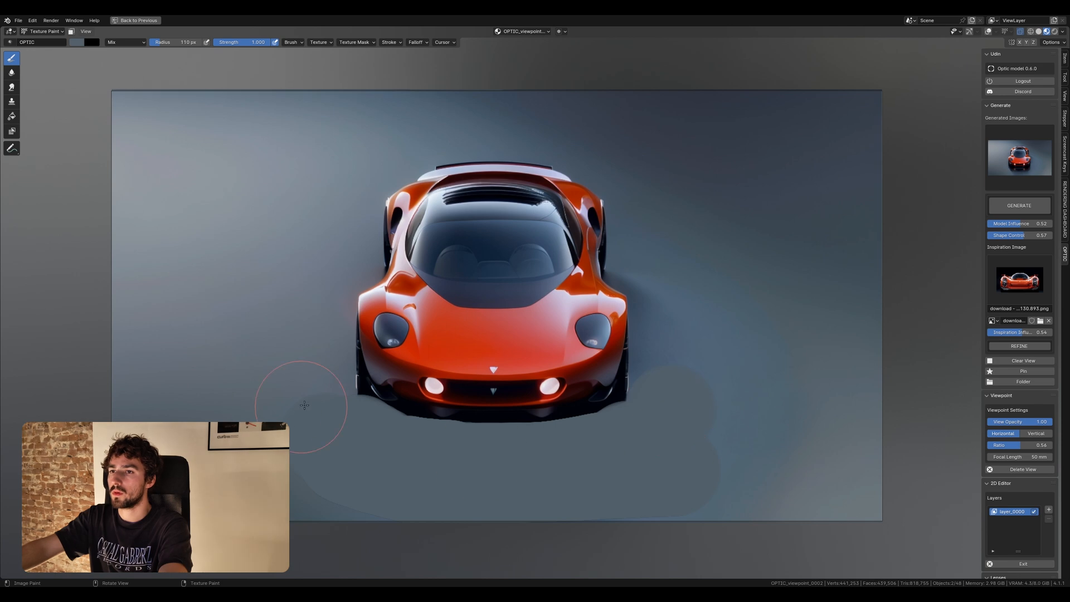
{"action": "left_click_drag", "start_coordinate": [305, 403], "coordinate": [334, 469]}
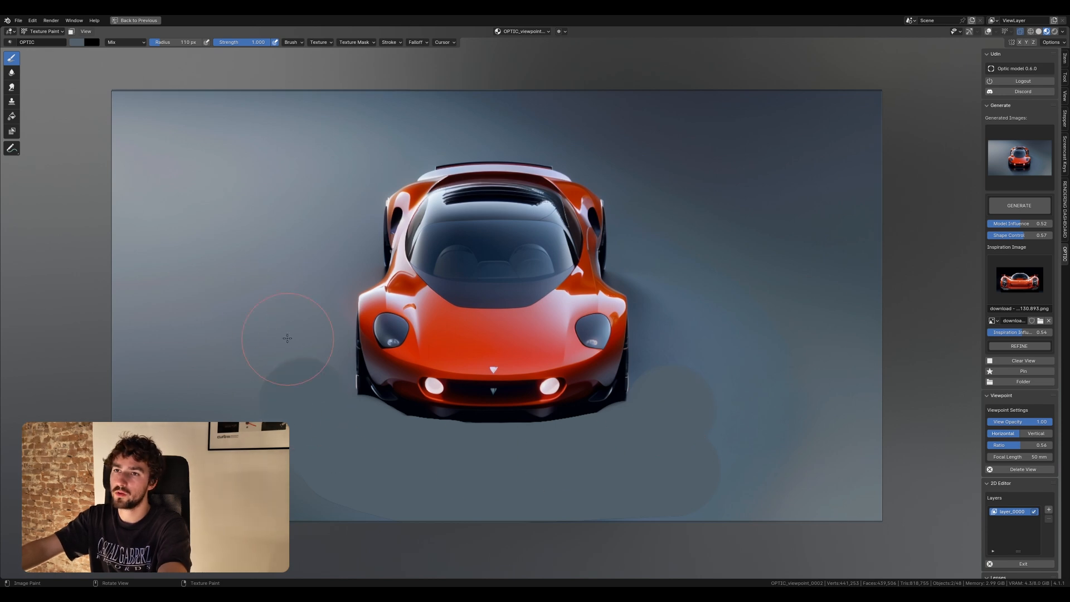
Step: Sample a lighter grey from the floor, paint it over the area beside the front wheel, and switch the brush to Erase Alpha
{"action": "key", "text": "w"}
{"action": "left_click", "coordinate": [230, 337]}
{"action": "left_click", "coordinate": [275, 347]}
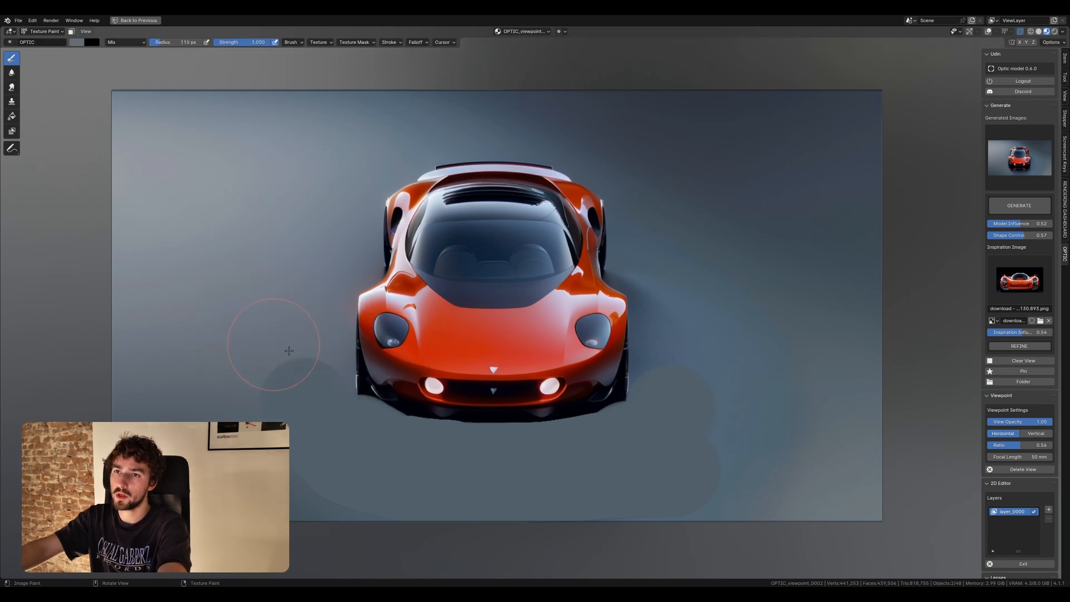
{"action": "mouse_move", "coordinate": [267, 339]}
{"action": "left_mouse_down"}
{"action": "mouse_move", "coordinate": [279, 370]}
{"action": "mouse_move", "coordinate": [300, 350]}
{"action": "left_mouse_up"}
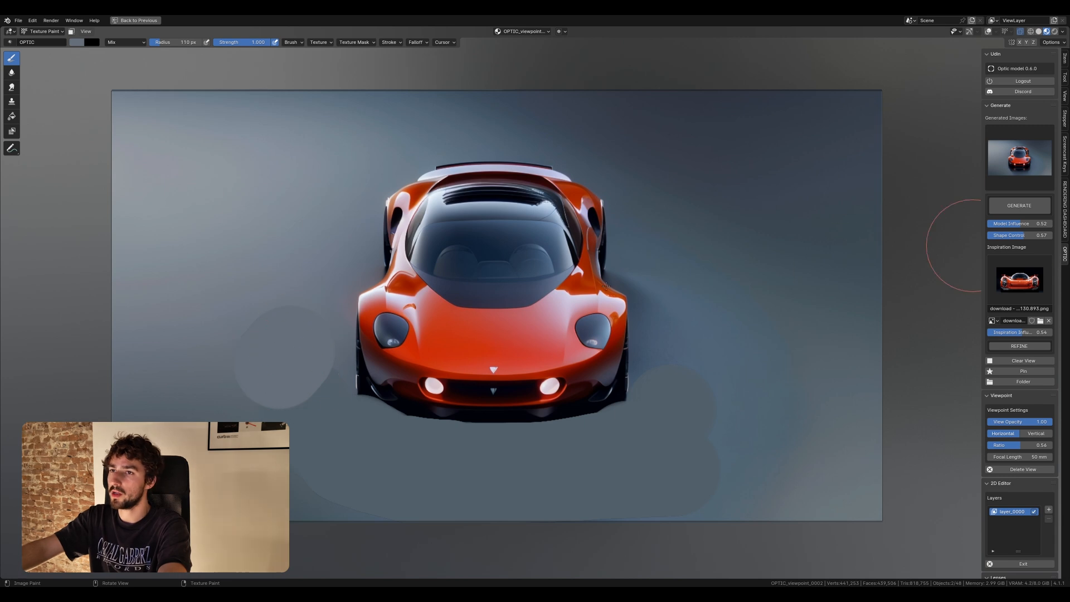
{"action": "key", "text": "w"}
{"action": "left_click", "coordinate": [365, 368]}
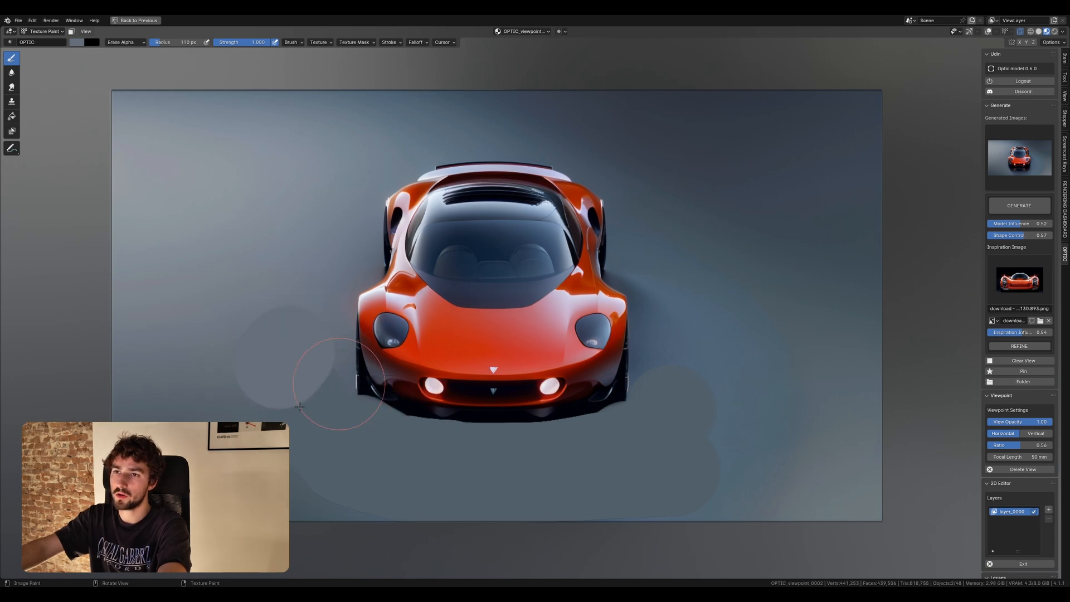
Step: Generate an image from the painted view, then go back to the painted-over version among the generated images
{"action": "left_click", "coordinate": [1024, 208]}
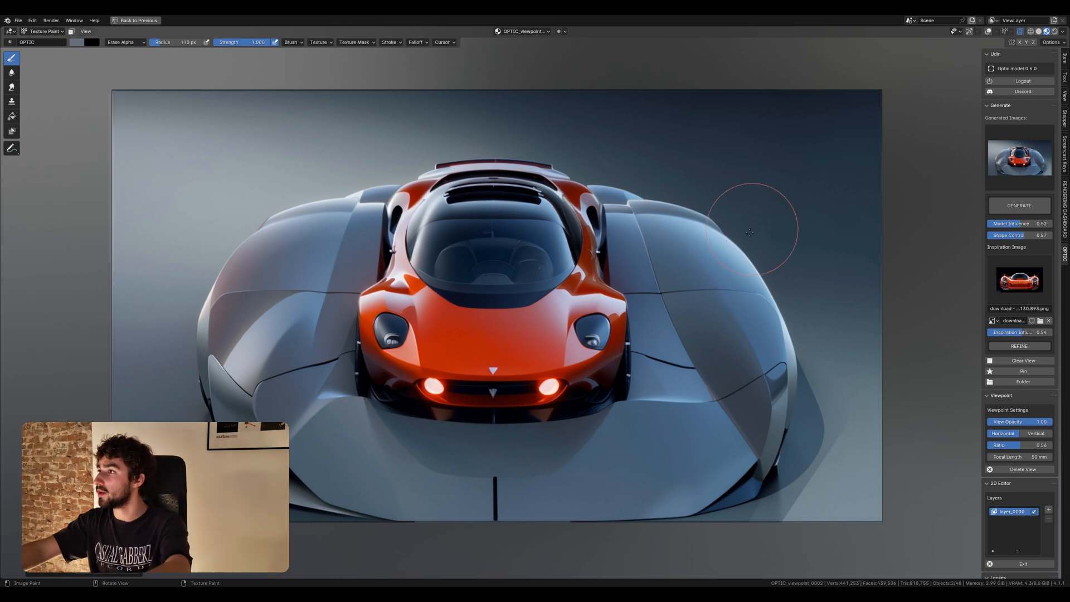
{"action": "left_click", "coordinate": [1003, 178]}
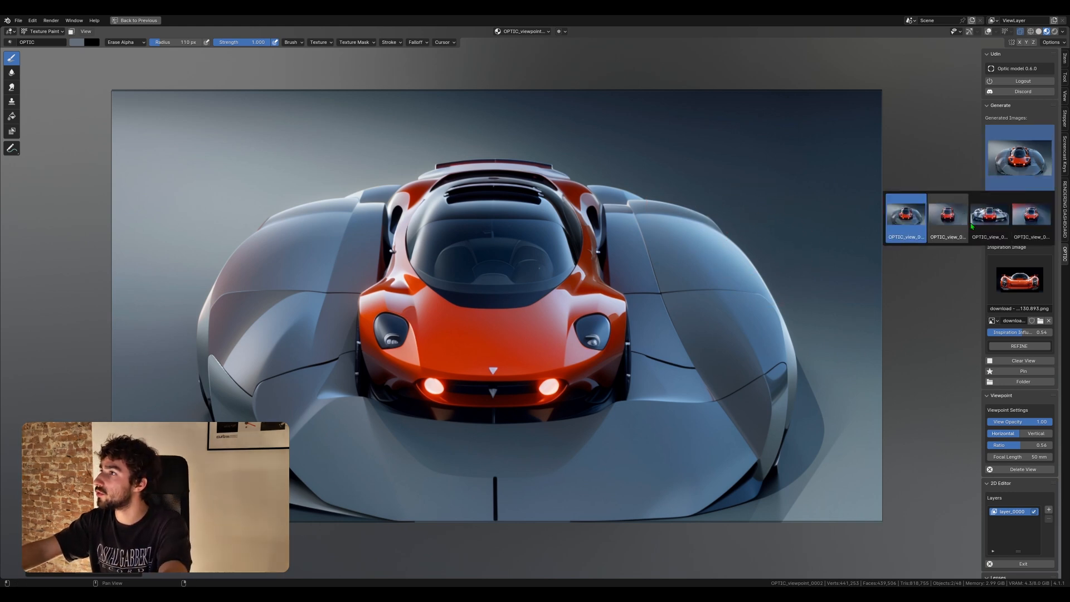
{"action": "left_click", "coordinate": [973, 215]}
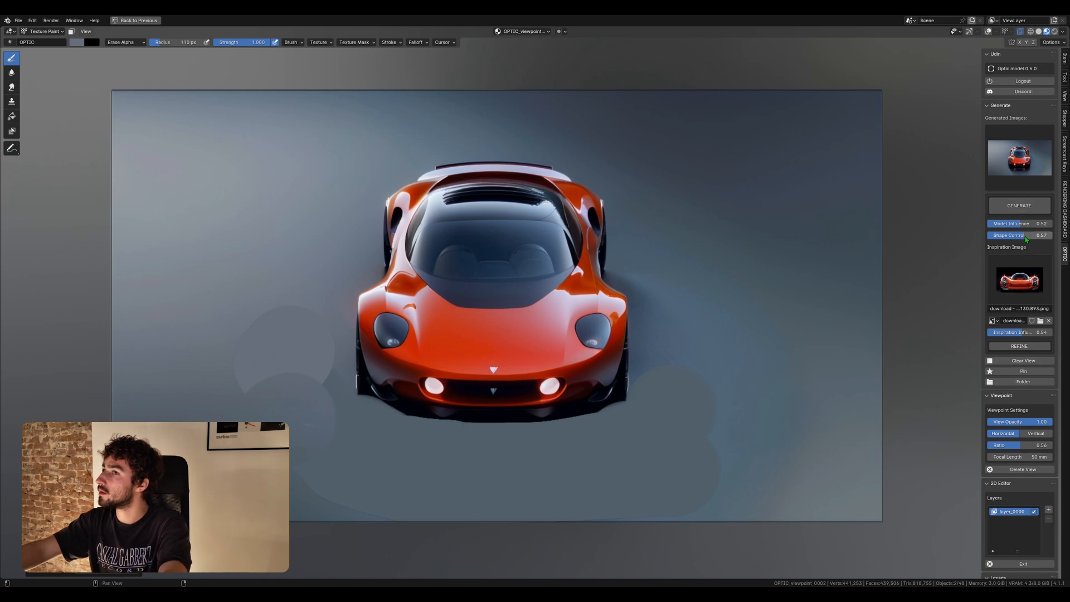
Step: Set Shape Control to 0.87 and Inspiration Influence to 0.34, and generate a new image from the painted version
{"action": "left_click_drag", "start_coordinate": [1023, 234], "coordinate": [1044, 235]}
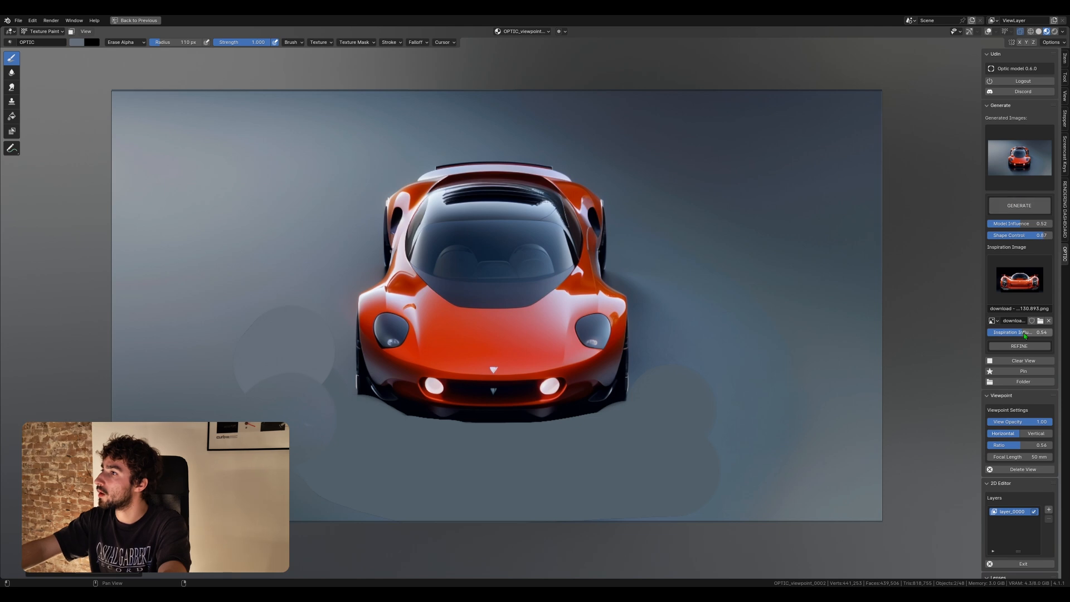
{"action": "left_click_drag", "start_coordinate": [1026, 332], "coordinate": [1009, 332]}
{"action": "left_click", "coordinate": [1026, 205]}
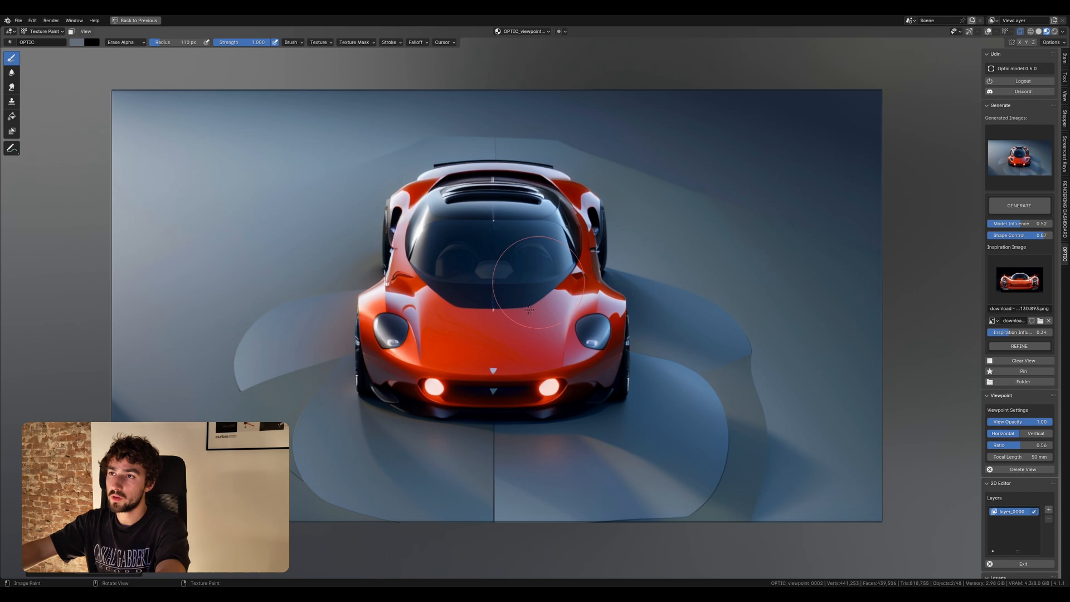
Step: Exit 2D editing, leave the front camera view, and pick the side viewpoint holding the silver car image
{"action": "key", "text": "q"}
{"action": "left_click", "coordinate": [503, 319]}
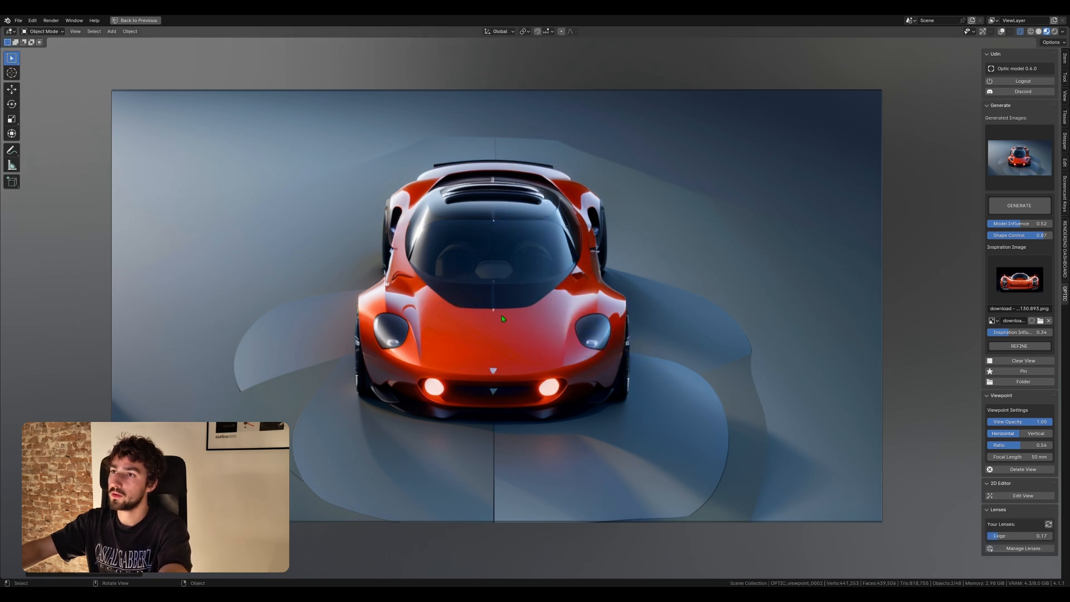
{"action": "key", "text": "q"}
{"action": "key", "text": "q"}
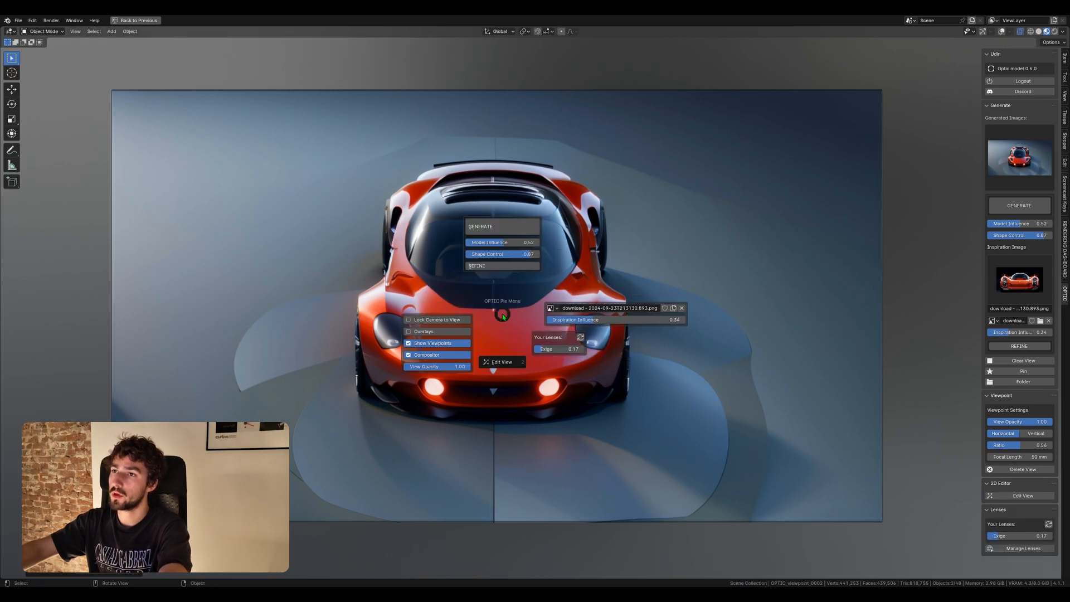
{"action": "mouse_move", "coordinate": [502, 316]}
{"action": "middle_mouse_down"}
{"action": "mouse_move", "coordinate": [470, 307]}
{"action": "mouse_move", "coordinate": [497, 304]}
{"action": "middle_mouse_up"}
{"action": "scroll", "coordinate": [490, 316], "scroll_direction": "down", "scroll_amount": 10}
{"action": "middle_click_drag", "start_coordinate": [620, 381], "coordinate": [559, 355]}
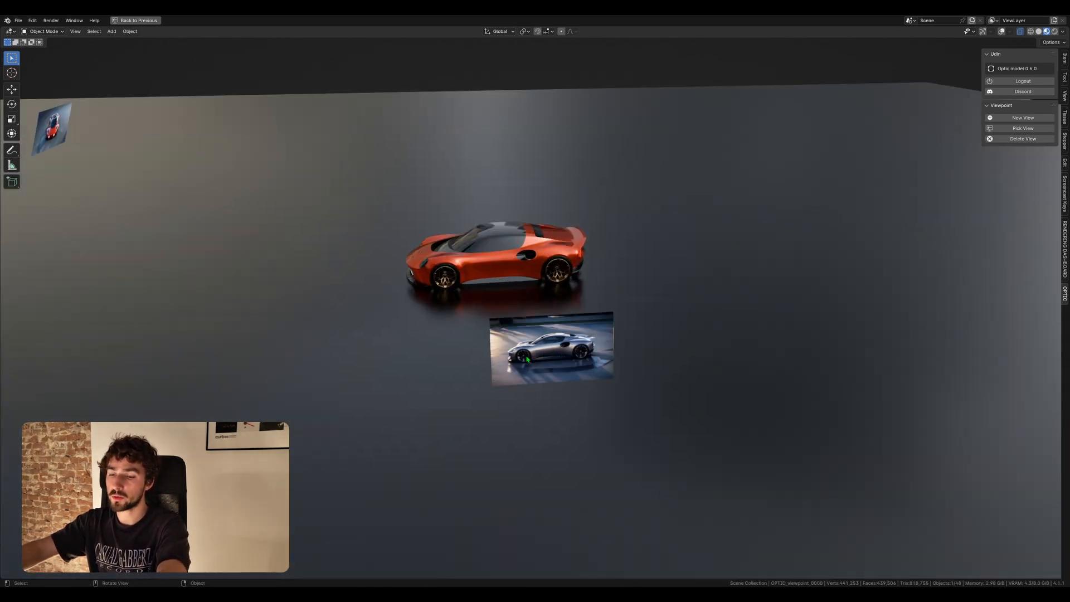
{"action": "key", "text": "v"}
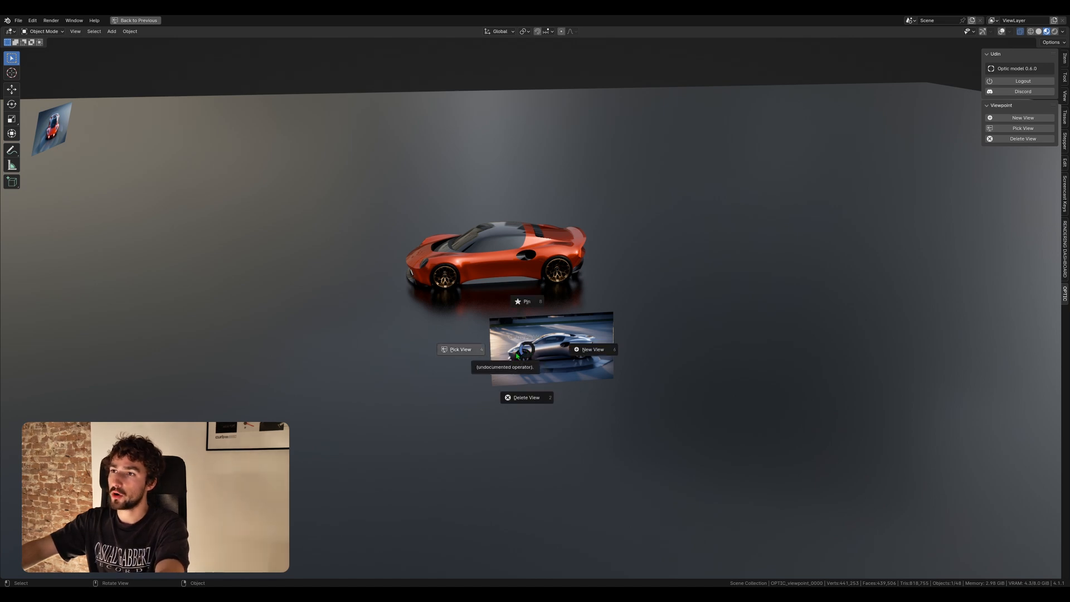
{"action": "left_click", "coordinate": [525, 352]}
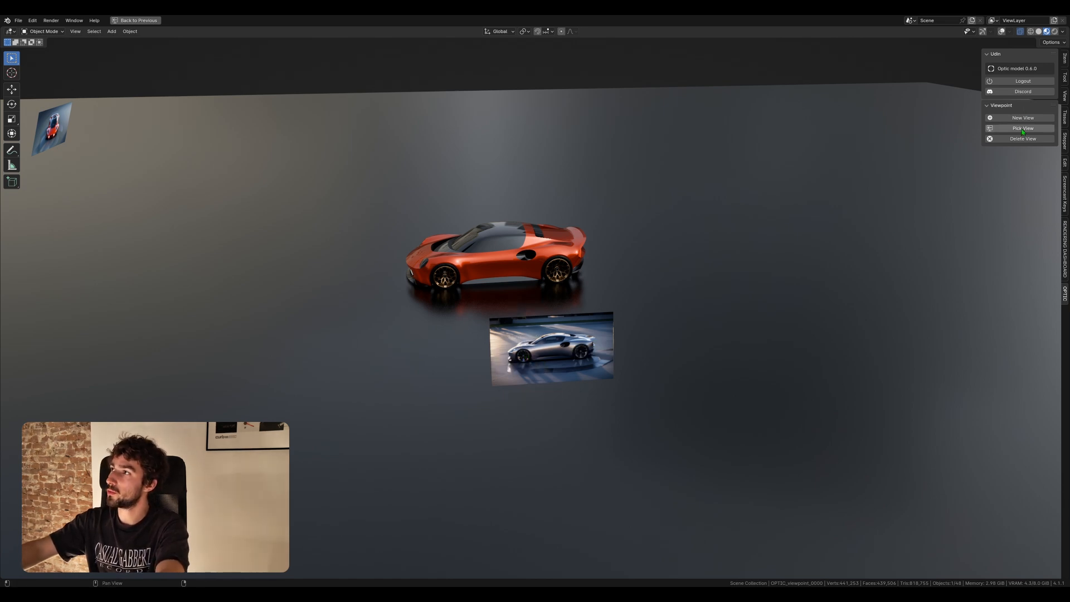
{"action": "left_click", "coordinate": [1024, 129]}
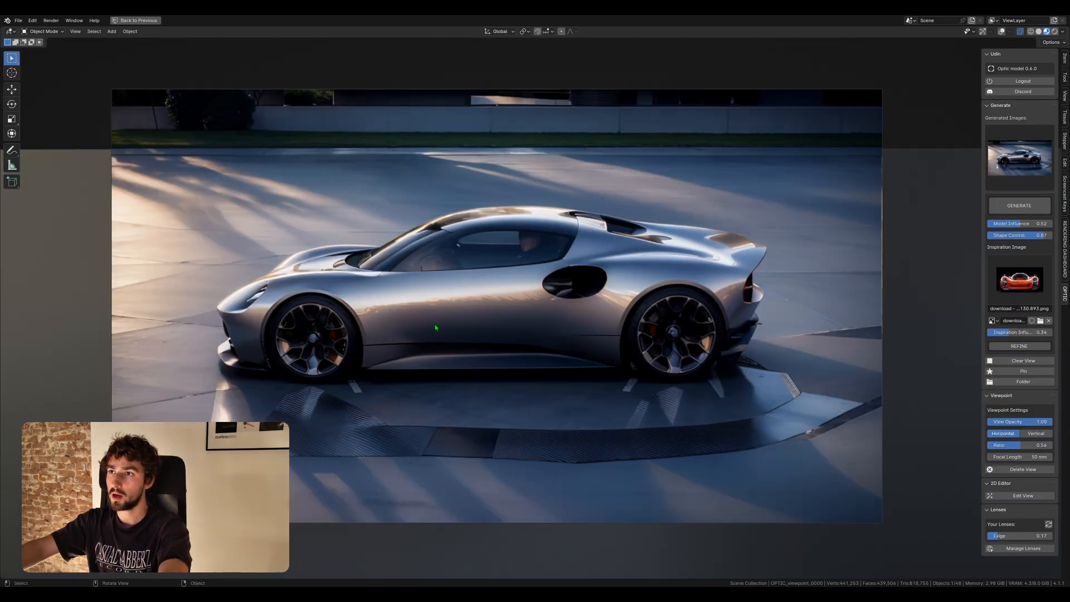
Step: Leave the side viewpoint and pick the front viewpoint with the red car image
{"action": "middle_click_drag", "start_coordinate": [435, 328], "coordinate": [594, 287]}
{"action": "scroll", "coordinate": [596, 282], "scroll_direction": "down", "scroll_amount": 4}
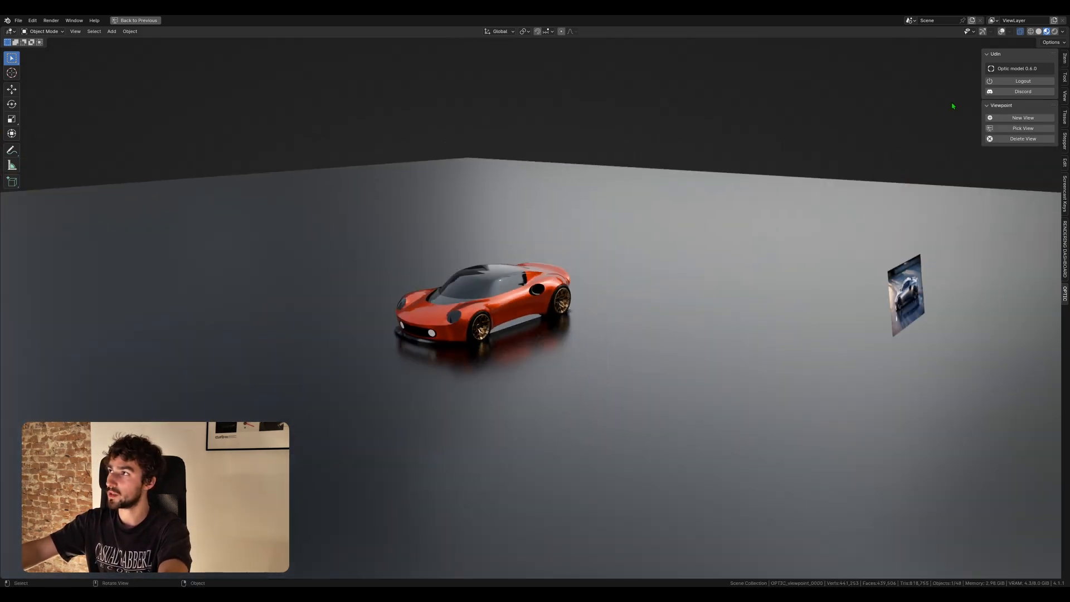
{"action": "middle_click_drag", "start_coordinate": [735, 296], "coordinate": [602, 368]}
{"action": "left_click", "coordinate": [1020, 129]}
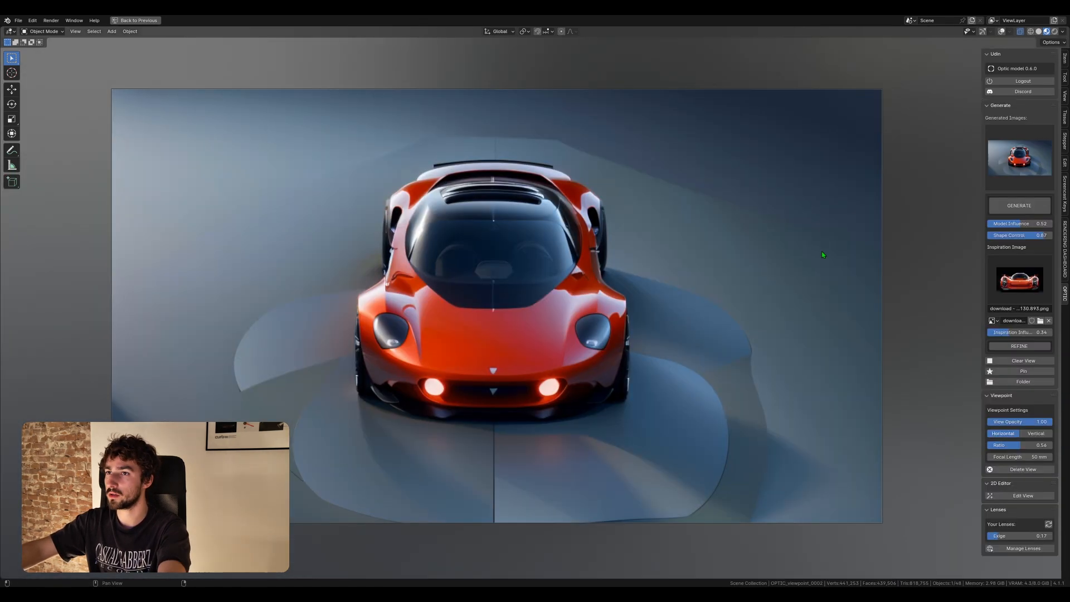
{"action": "middle_click_drag", "start_coordinate": [604, 236], "coordinate": [686, 240]}
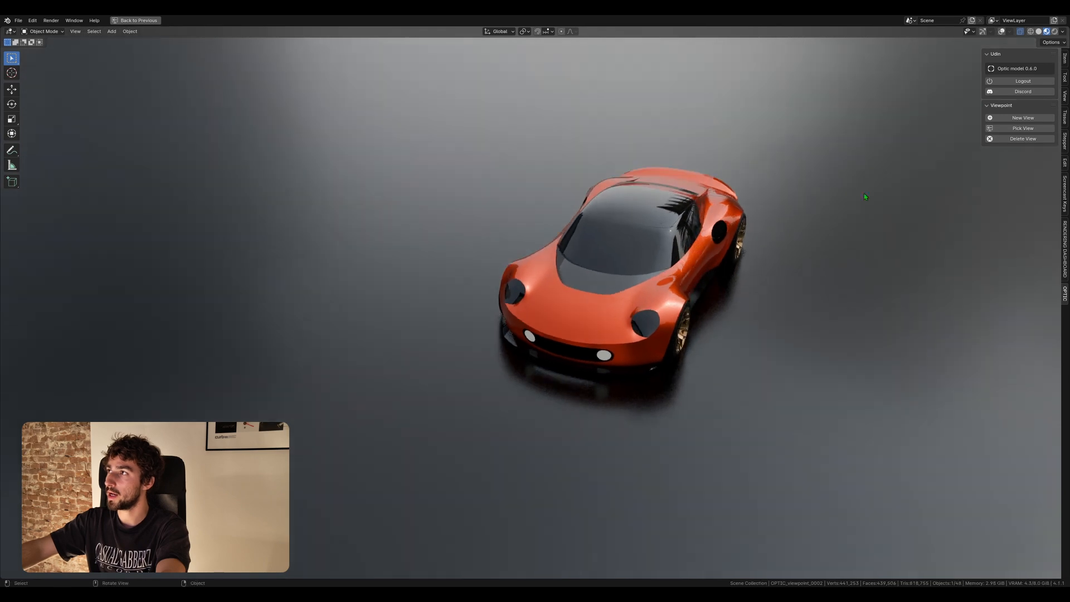
{"action": "left_click", "coordinate": [1020, 130]}
Step: Review the painted-over image and its layer in the 2D editor, then switch back to the latest generated image
{"action": "left_click", "coordinate": [1000, 164]}
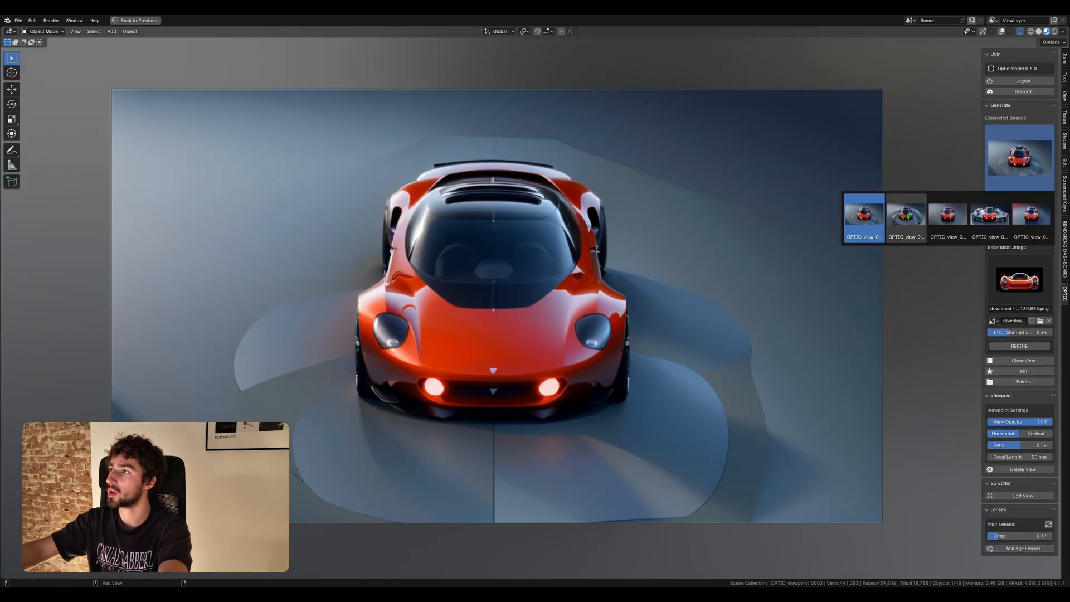
{"action": "left_click", "coordinate": [950, 219]}
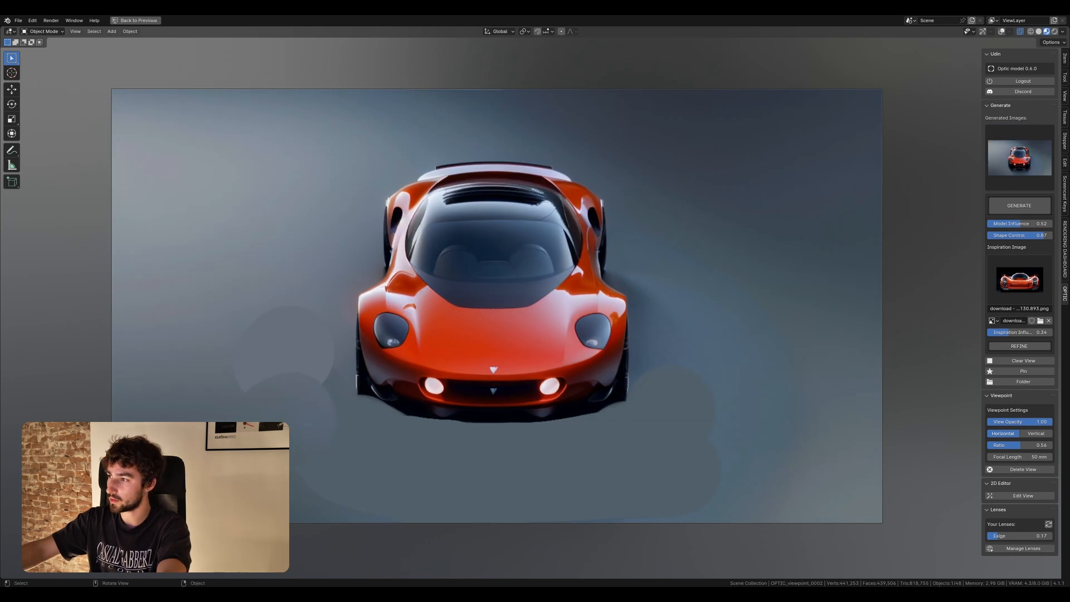
{"action": "left_click", "coordinate": [1013, 495]}
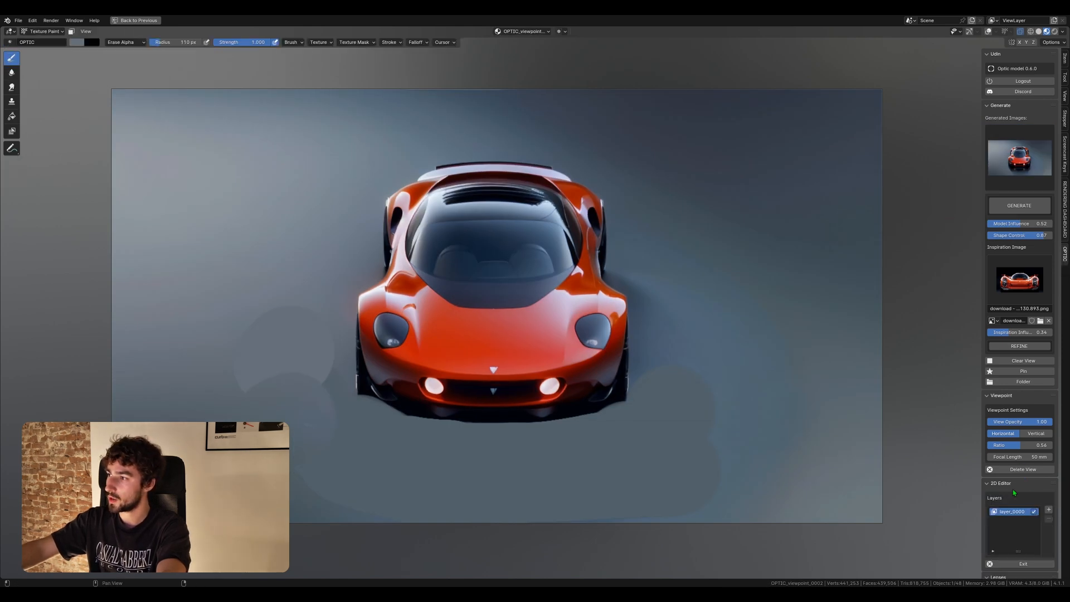
{"action": "scroll", "coordinate": [1014, 493], "scroll_direction": "down", "scroll_amount": 2}
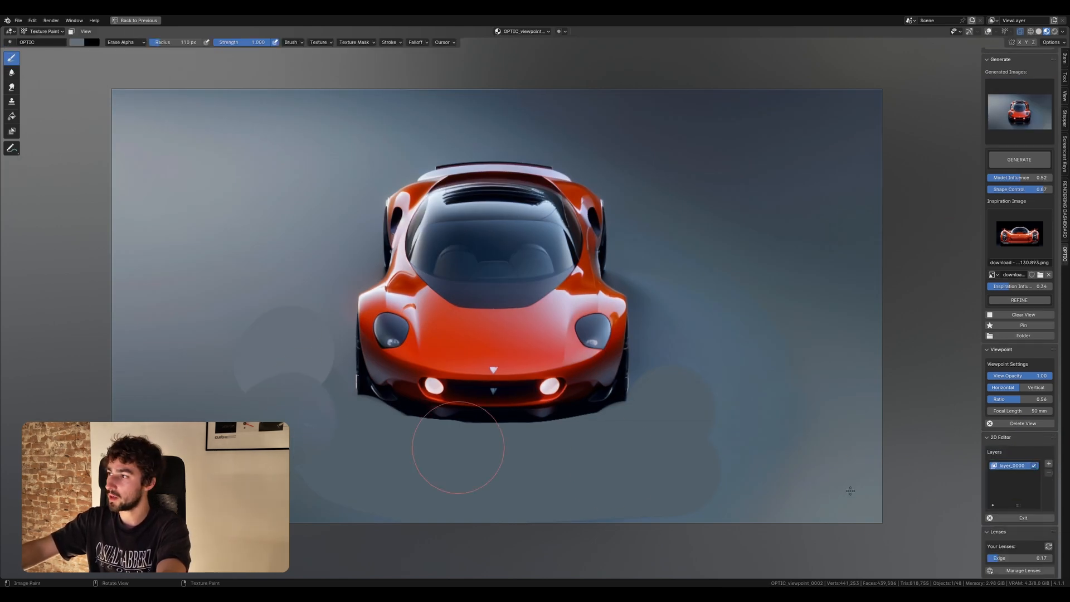
{"action": "scroll", "coordinate": [1003, 280], "scroll_direction": "up", "scroll_amount": 1}
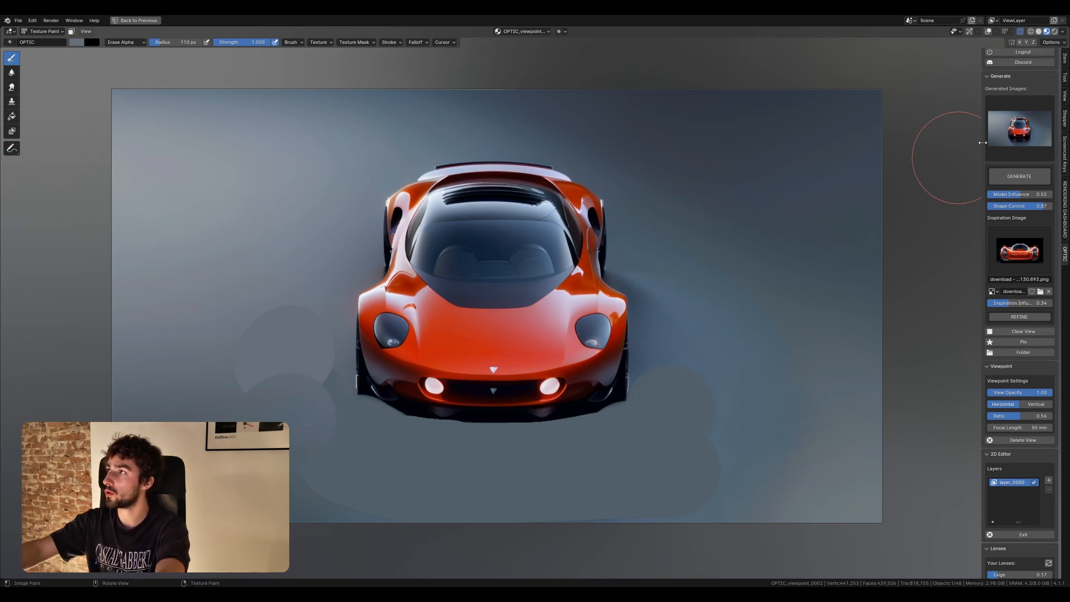
{"action": "left_click", "coordinate": [1019, 129]}
{"action": "left_click", "coordinate": [863, 187]}
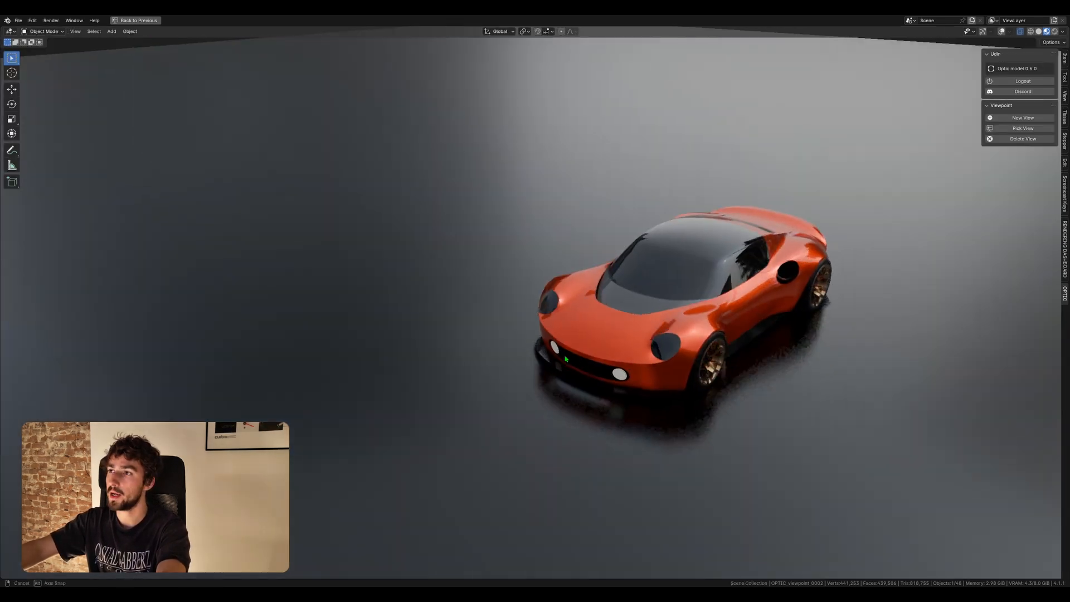
Step: Bring the front viewpoint's image into view beside the car model and pick that viewpoint with the red car
{"action": "mouse_move", "coordinate": [618, 350]}
{"action": "middle_mouse_down"}
{"action": "mouse_move", "coordinate": [437, 306]}
{"action": "mouse_move", "coordinate": [676, 370]}
{"action": "mouse_move", "coordinate": [339, 275]}
{"action": "mouse_move", "coordinate": [481, 281]}
{"action": "middle_mouse_up"}
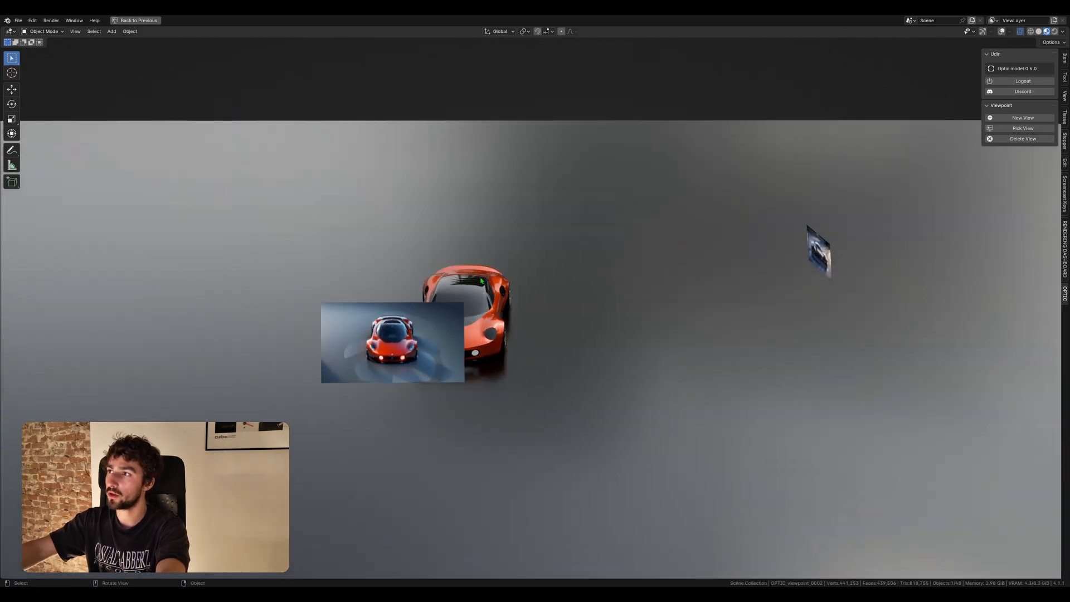
{"action": "left_click", "coordinate": [415, 346]}
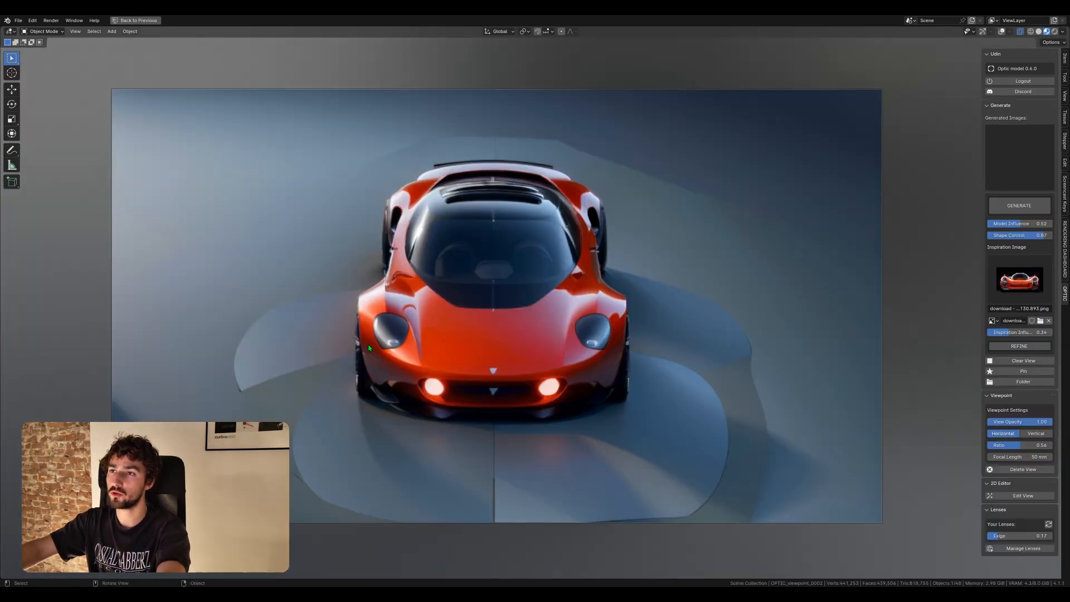
Step: Turn Show Viewpoints off and back on in the Optic display options for the front viewpoint
{"action": "key", "text": "q"}
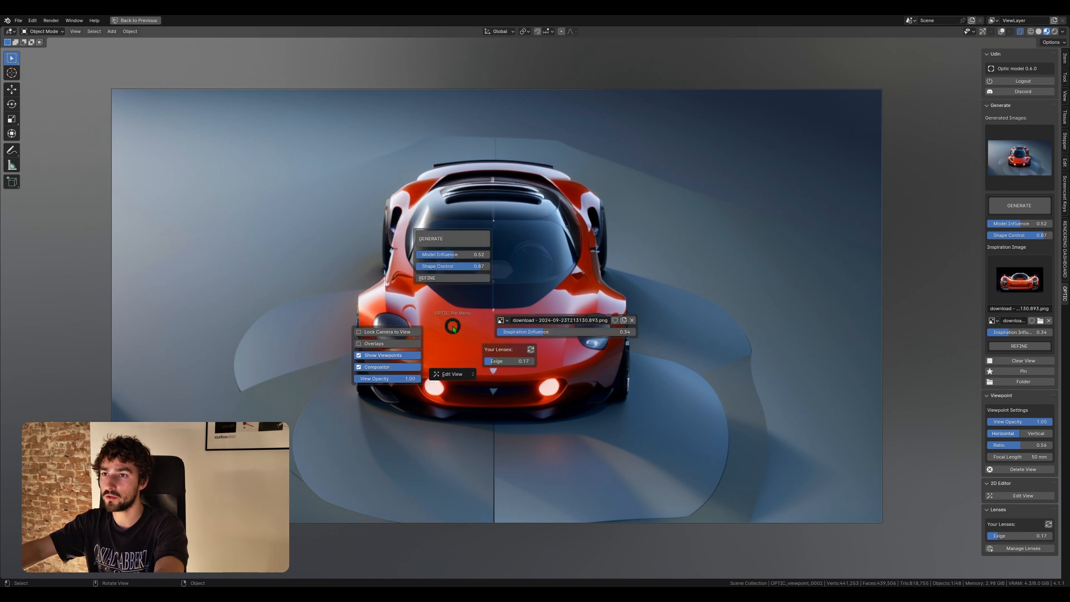
{"action": "left_click", "coordinate": [380, 360]}
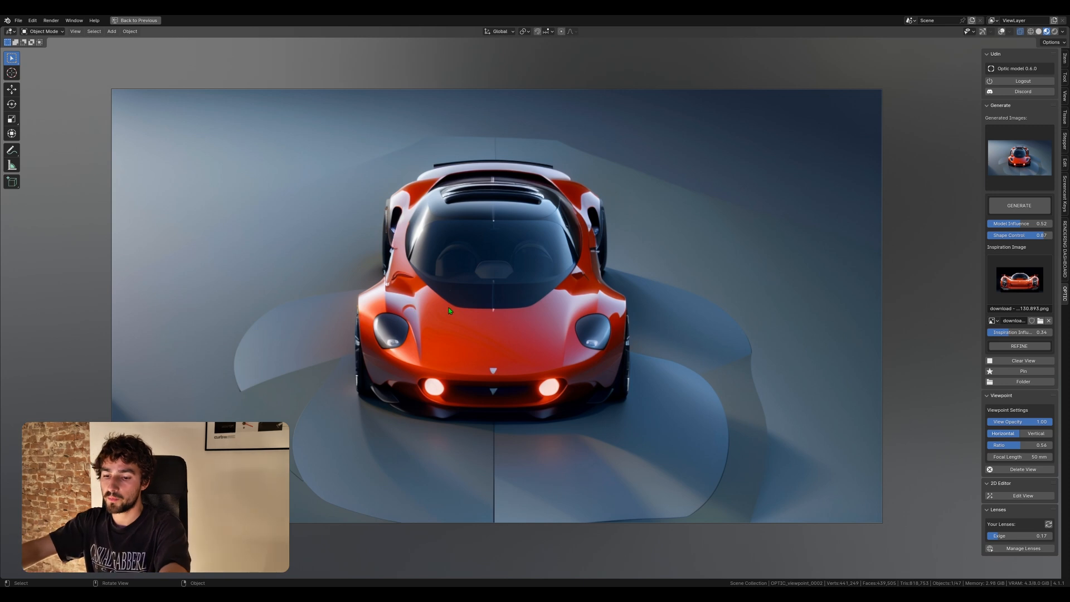
{"action": "key", "text": "q"}
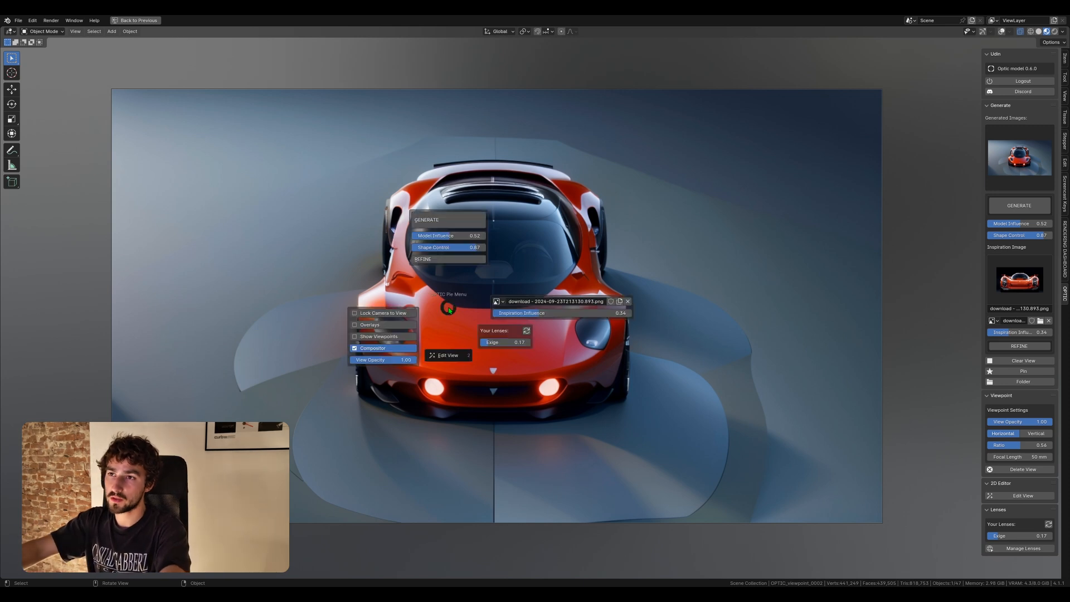
{"action": "left_click", "coordinate": [385, 338]}
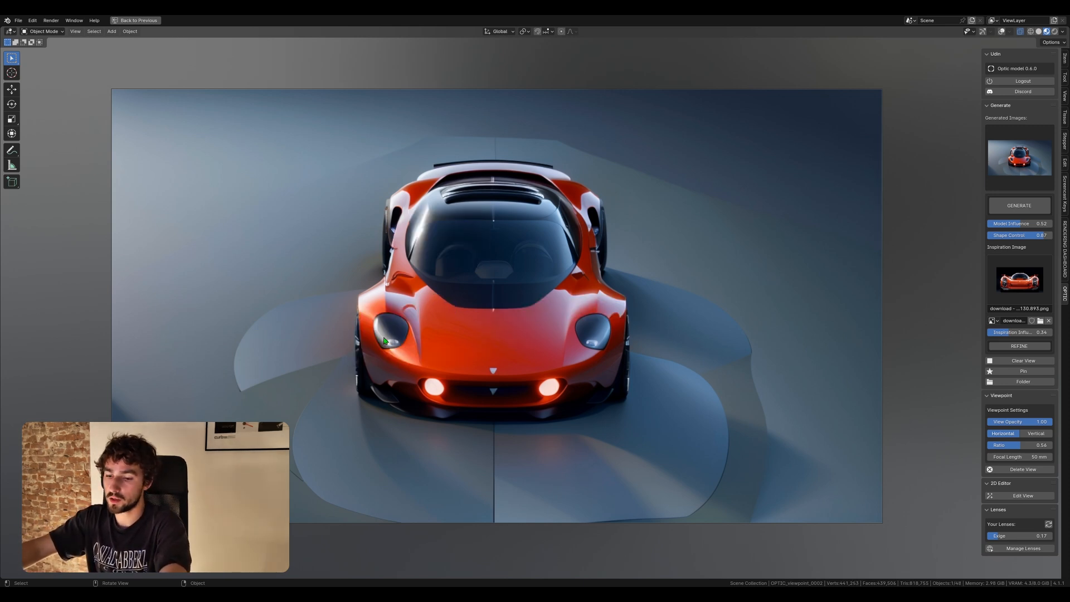
{"action": "key", "text": "q"}
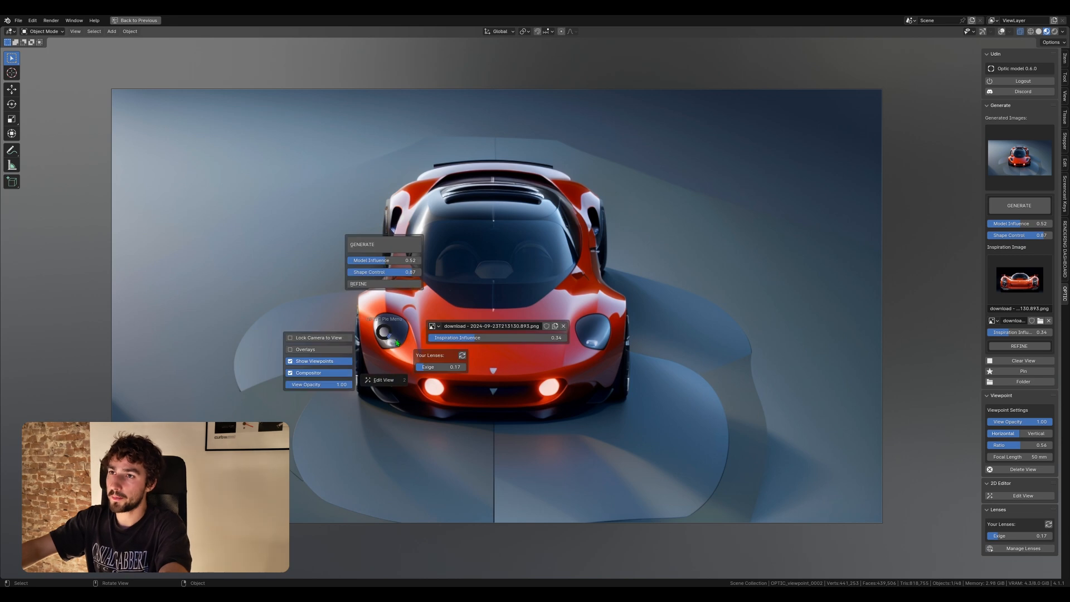
{"action": "left_click", "coordinate": [384, 336]}
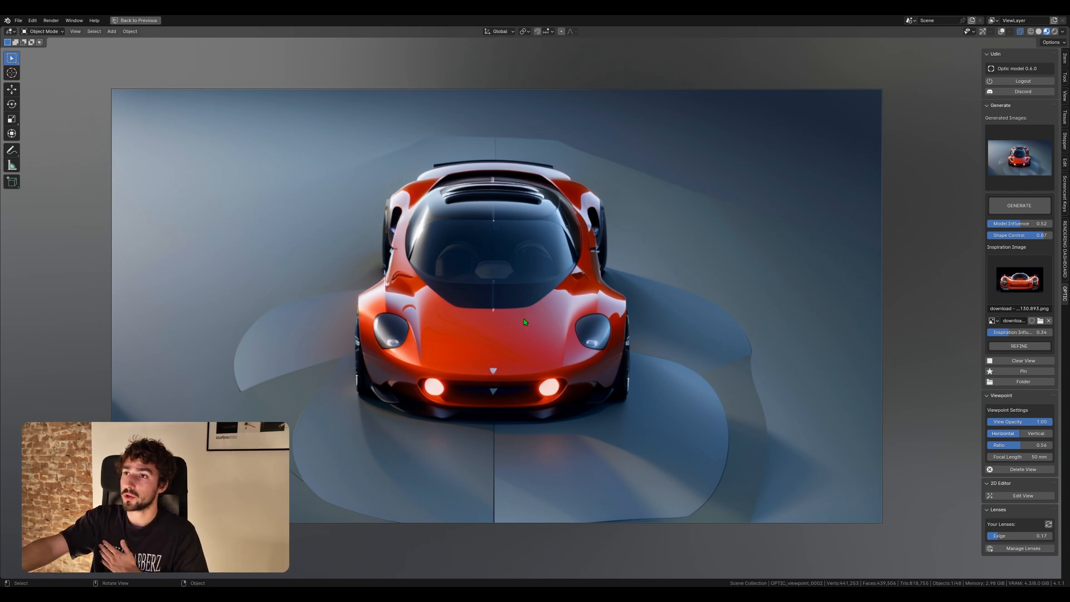
Step: Leave the front viewpoint and pick the side viewpoint holding the silver car image
{"action": "middle_click_drag", "start_coordinate": [522, 316], "coordinate": [466, 323]}
{"action": "scroll", "coordinate": [466, 324], "scroll_direction": "down", "scroll_amount": 5}
{"action": "scroll", "coordinate": [610, 349], "scroll_direction": "up", "scroll_amount": 5}
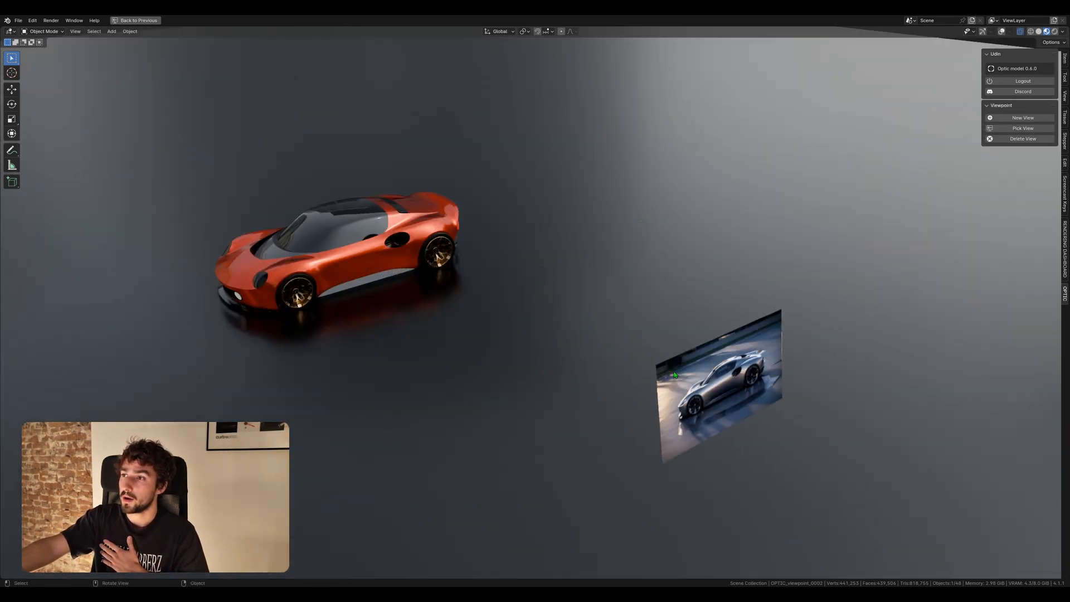
{"action": "left_click", "coordinate": [679, 373]}
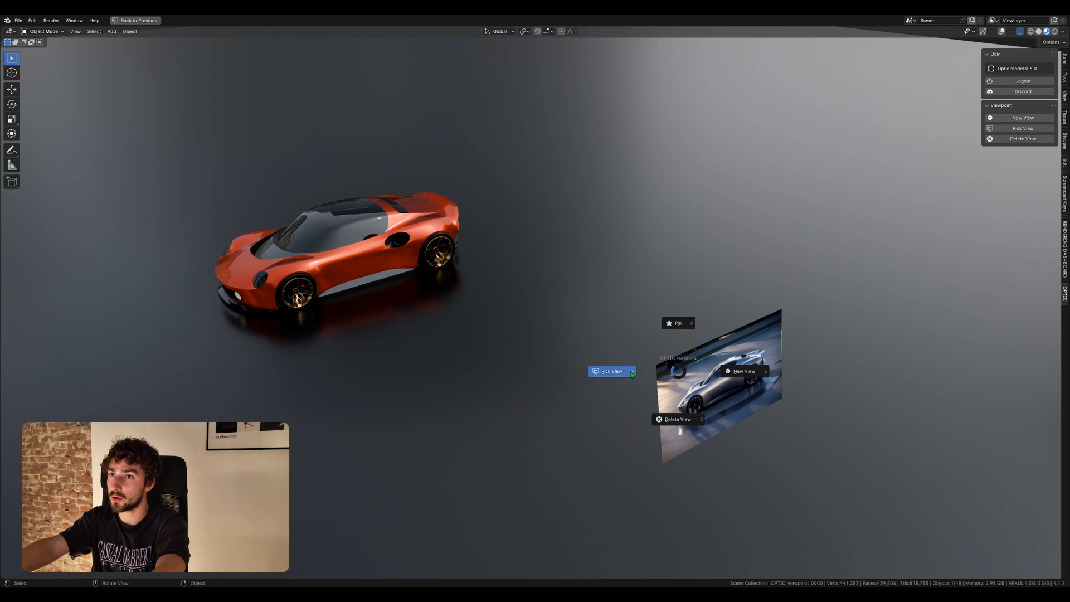
{"action": "left_click", "coordinate": [630, 372]}
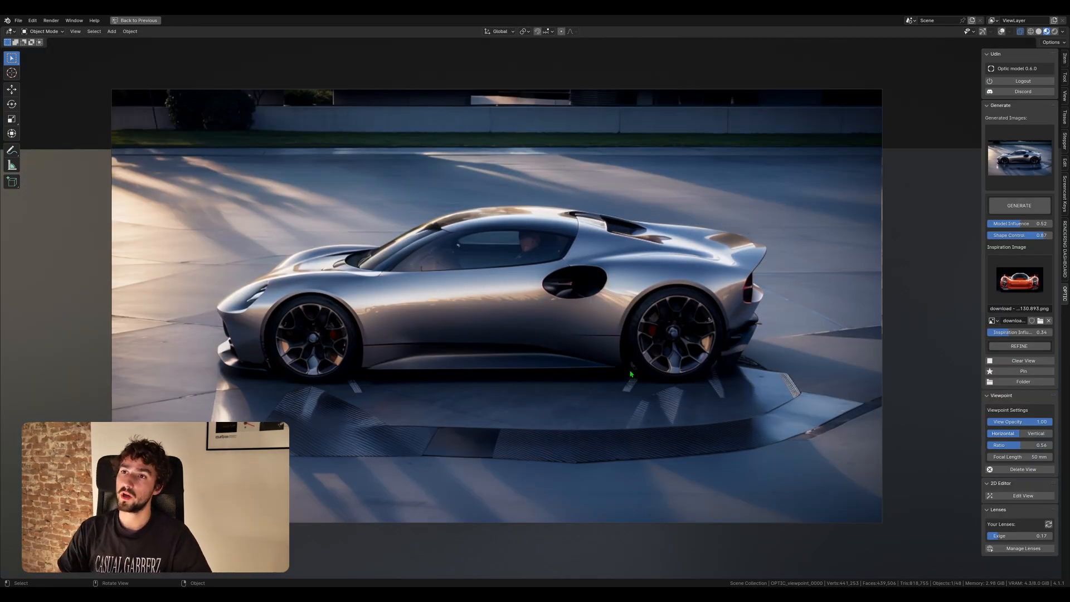